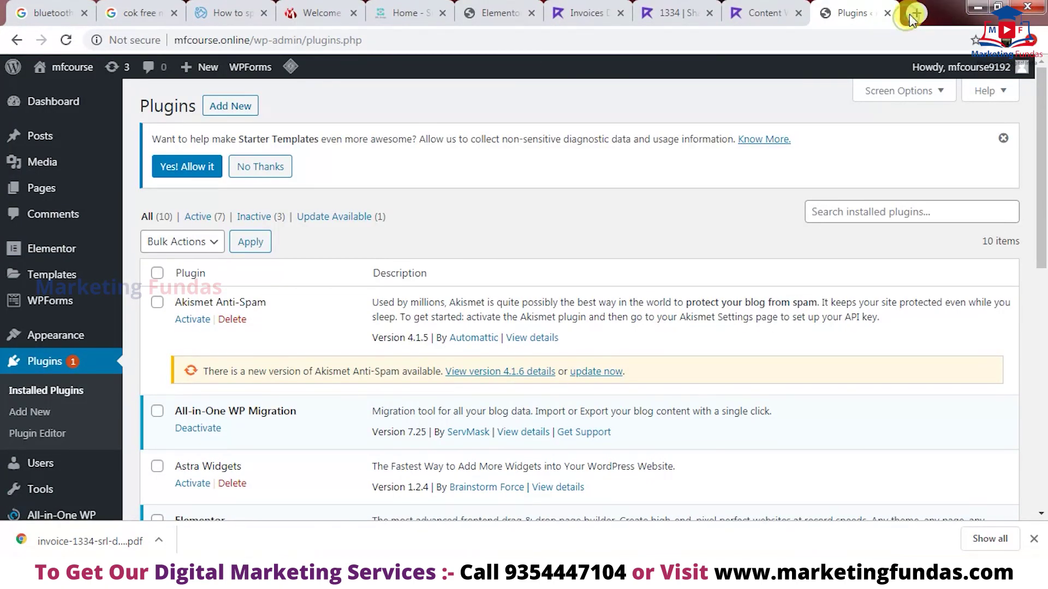
# - Open a new blank browser tab beside the WordPress Plugins page
pyautogui.click(914, 14)
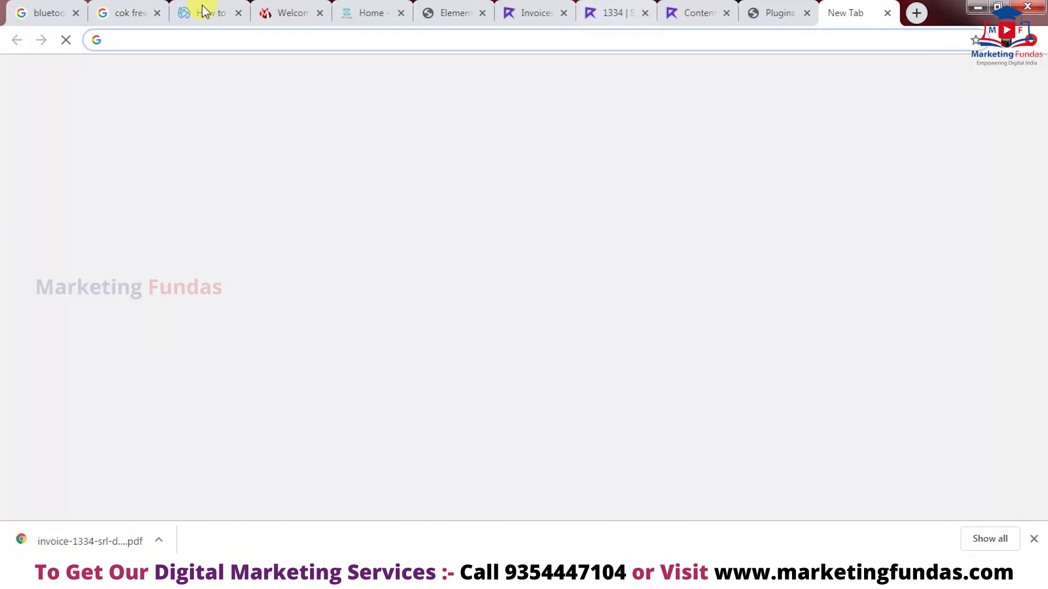
# - Close the ten leftover tabs, from Welcome through WordPress Plugins, keeping only the New Tab
pyautogui.click(75, 14)
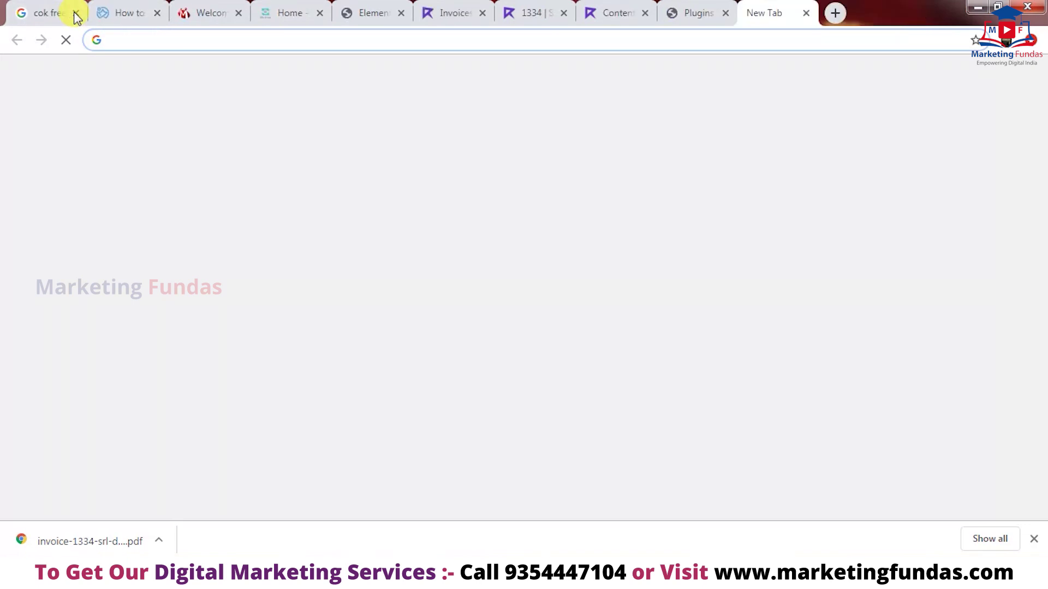
pyautogui.click(75, 14)
pyautogui.click(75, 13)
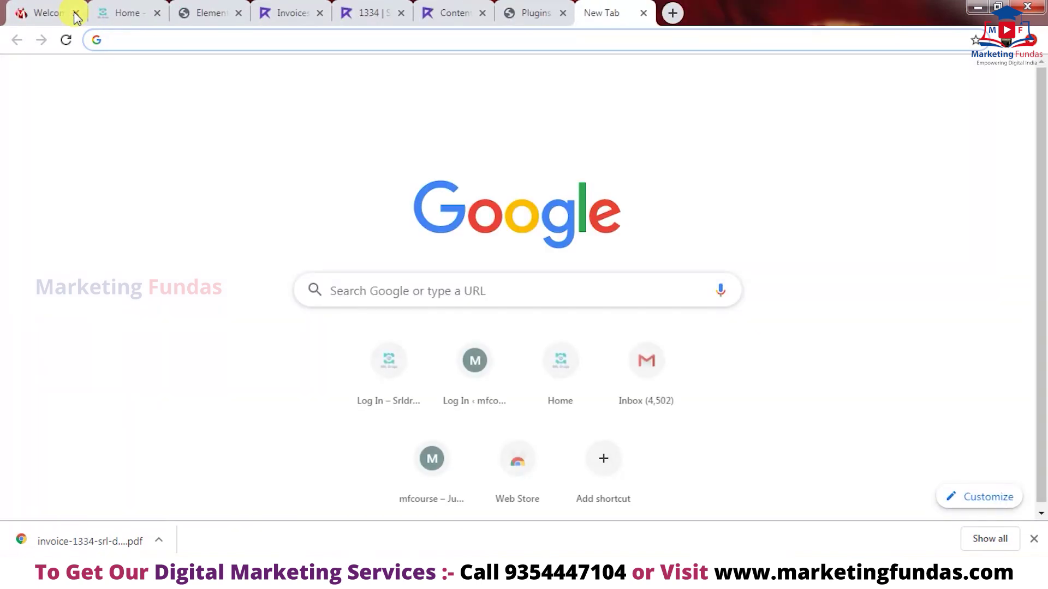
pyautogui.click(76, 14)
pyautogui.click(75, 14)
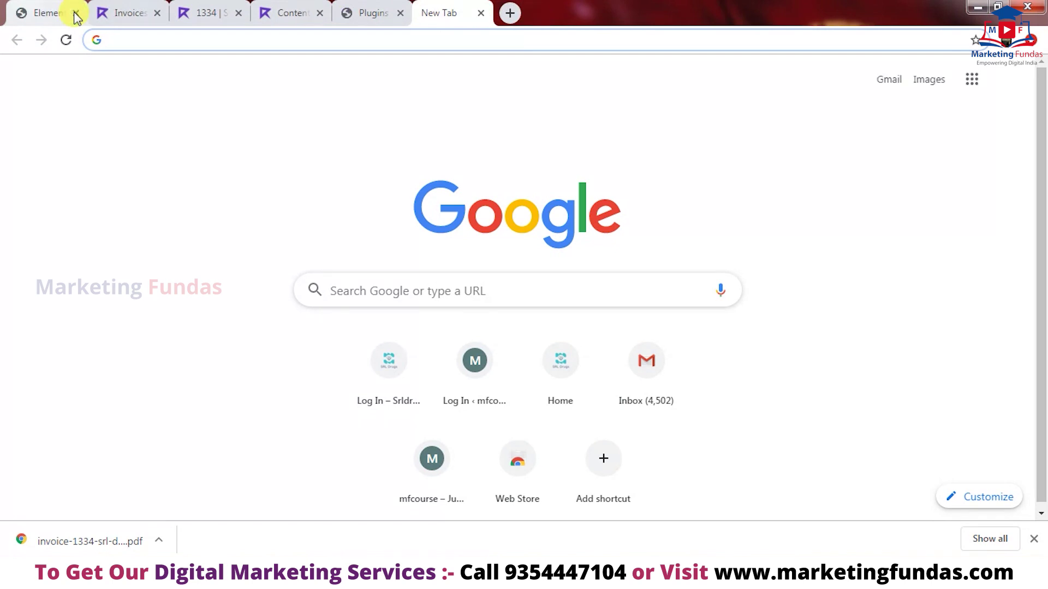
pyautogui.click(75, 14)
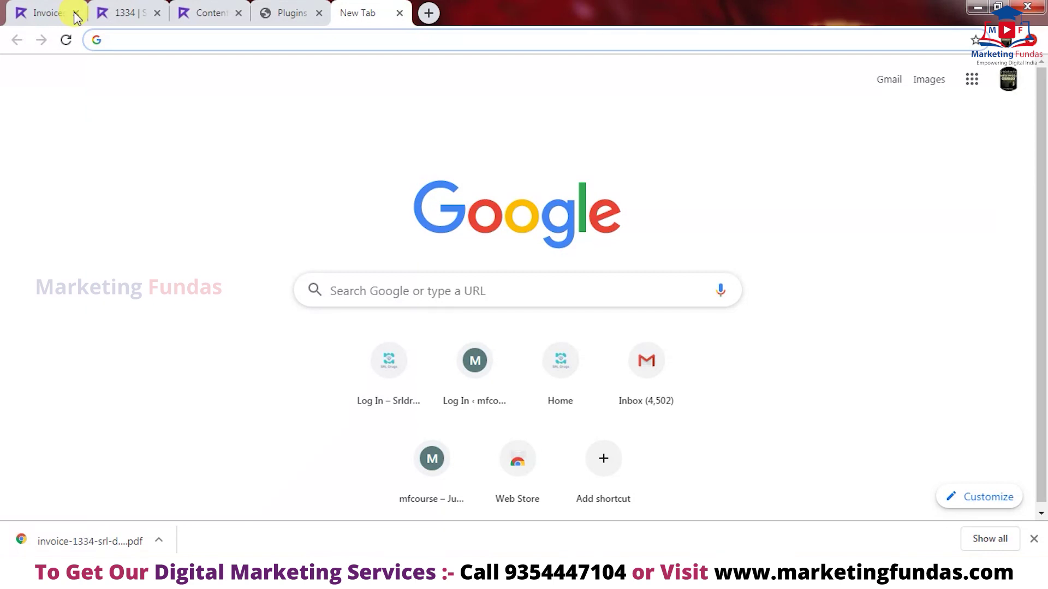
pyautogui.click(75, 14)
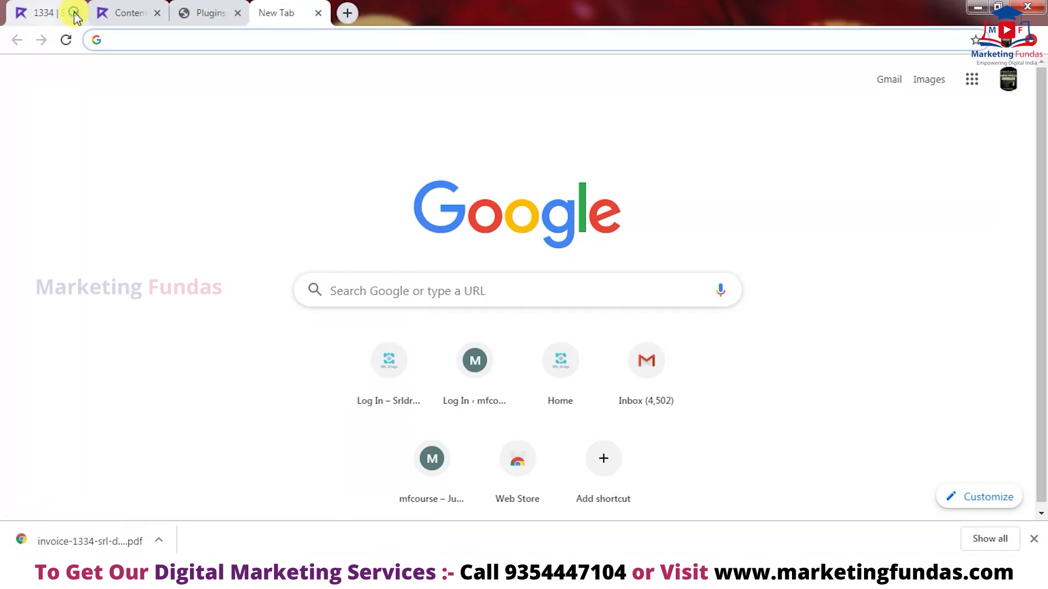
pyautogui.click(75, 14)
pyautogui.click(75, 14)
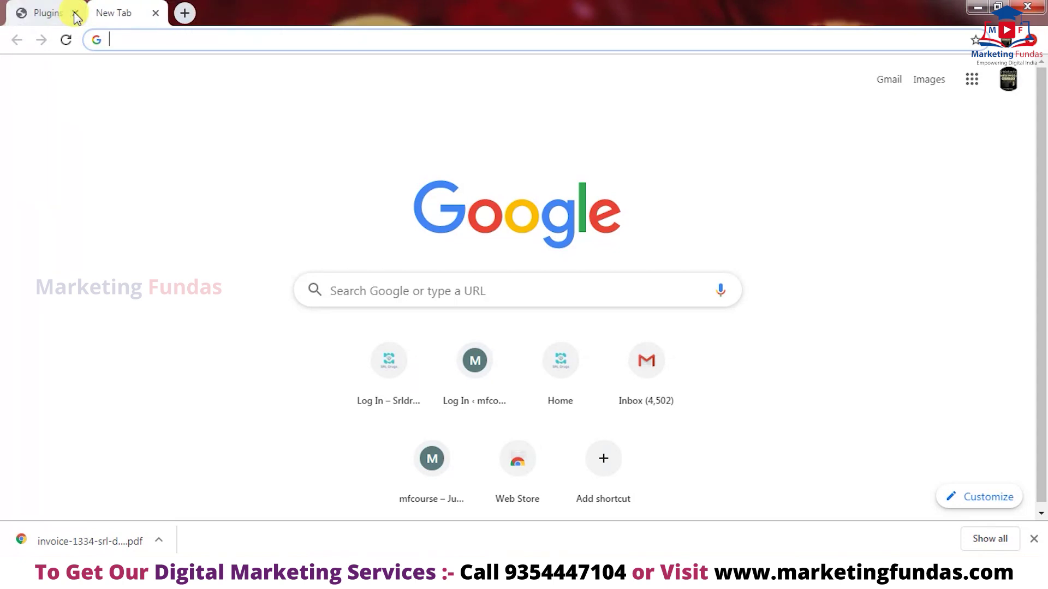
pyautogui.click(75, 14)
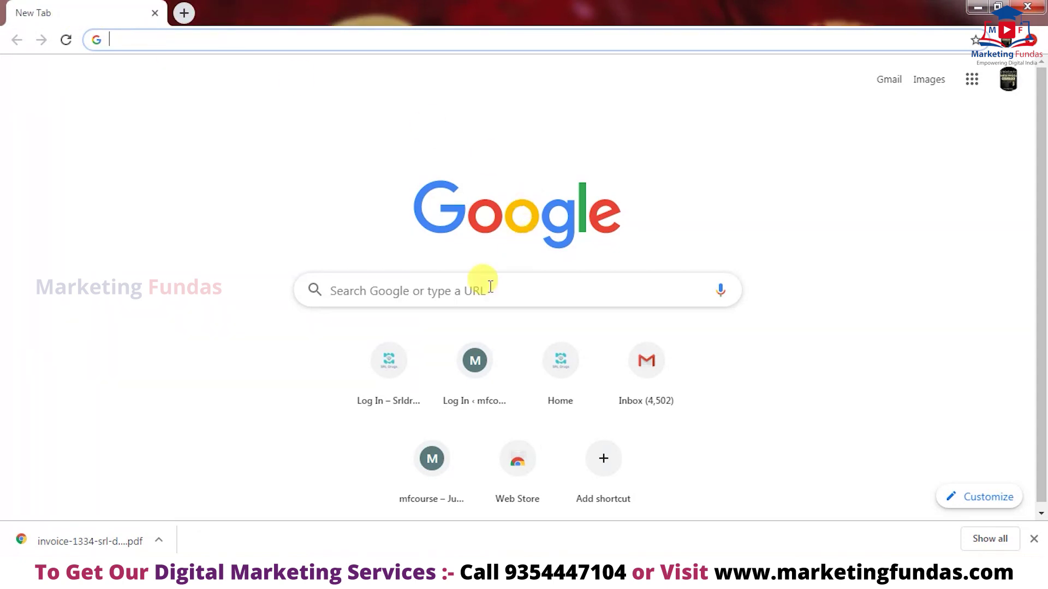
pyautogui.click(469, 287)
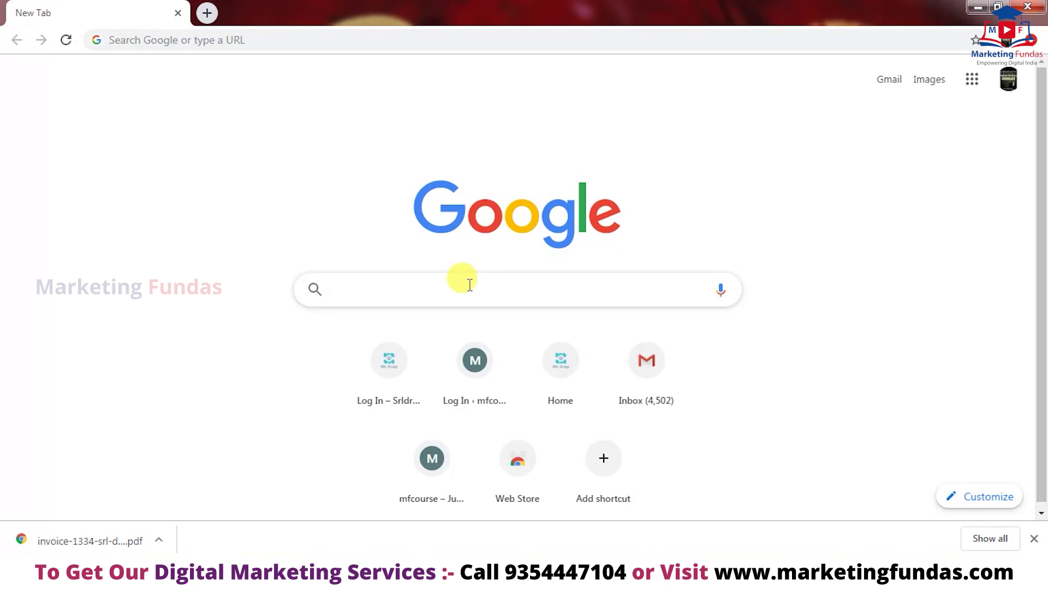
# - Go to hostinger.in from the address bar
pyautogui.write('hos')
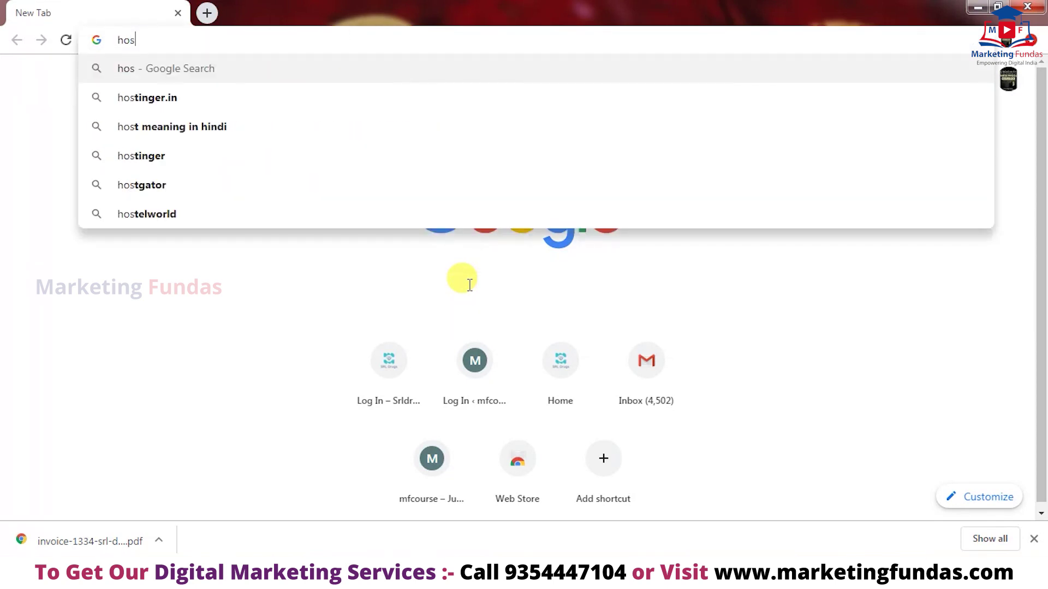
pyautogui.write('tinger.in')
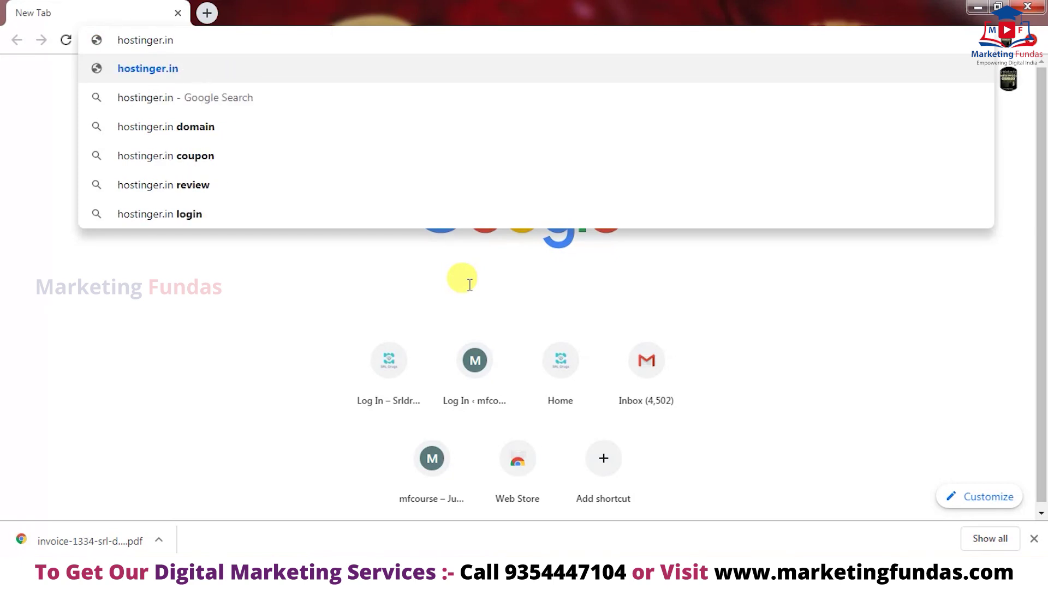
pyautogui.press('Return')
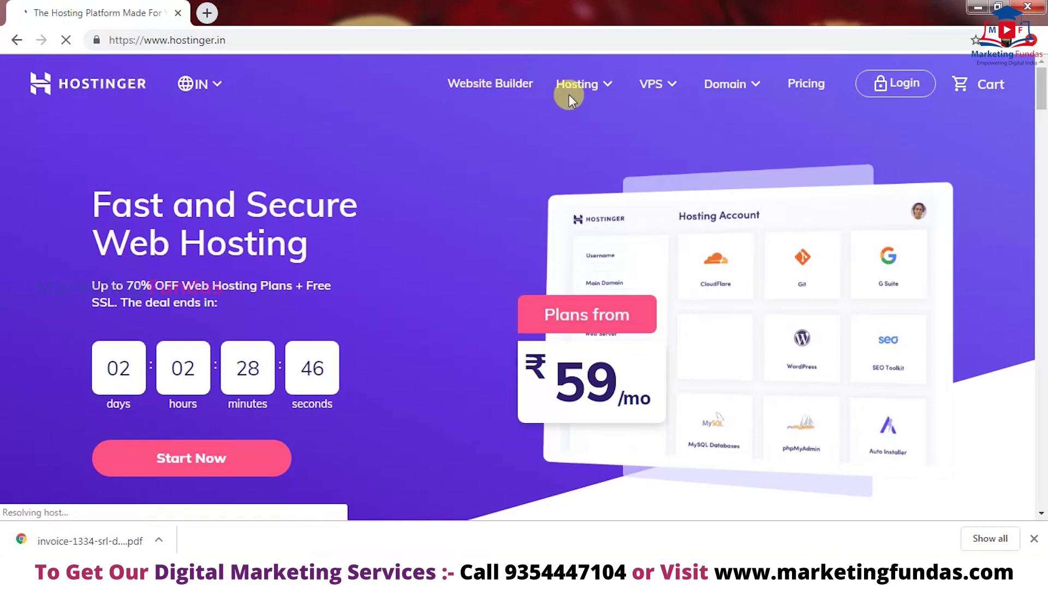
# - Open Hostinger's Domain Checker page from the Domain menu
pyautogui.moveTo(1041, 88)
pyautogui.mouseDown()
pyautogui.moveTo(1042, 208)
pyautogui.moveTo(1036, 92)
pyautogui.mouseUp()
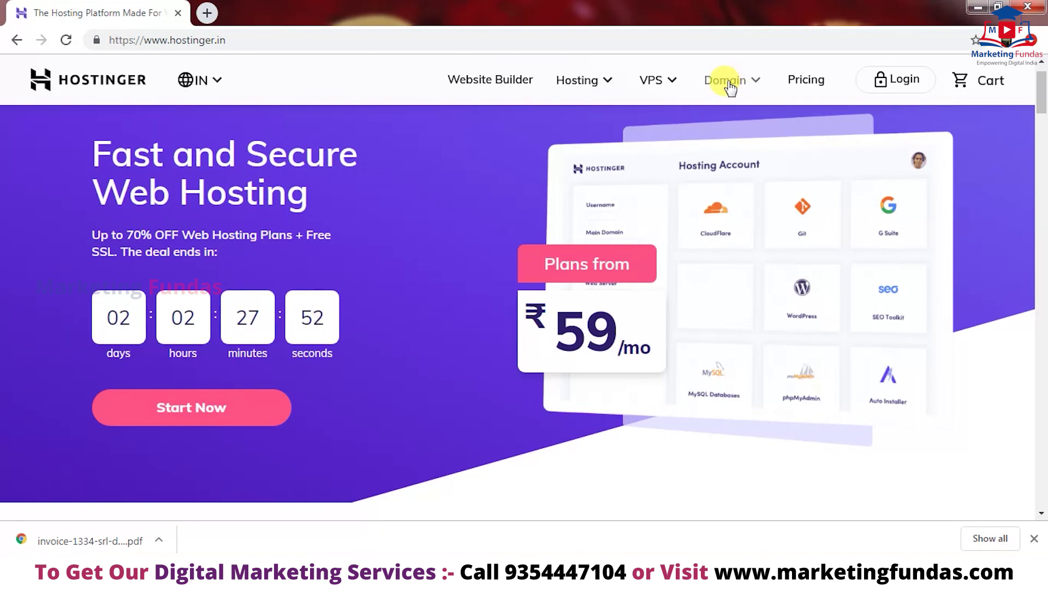
pyautogui.click(727, 83)
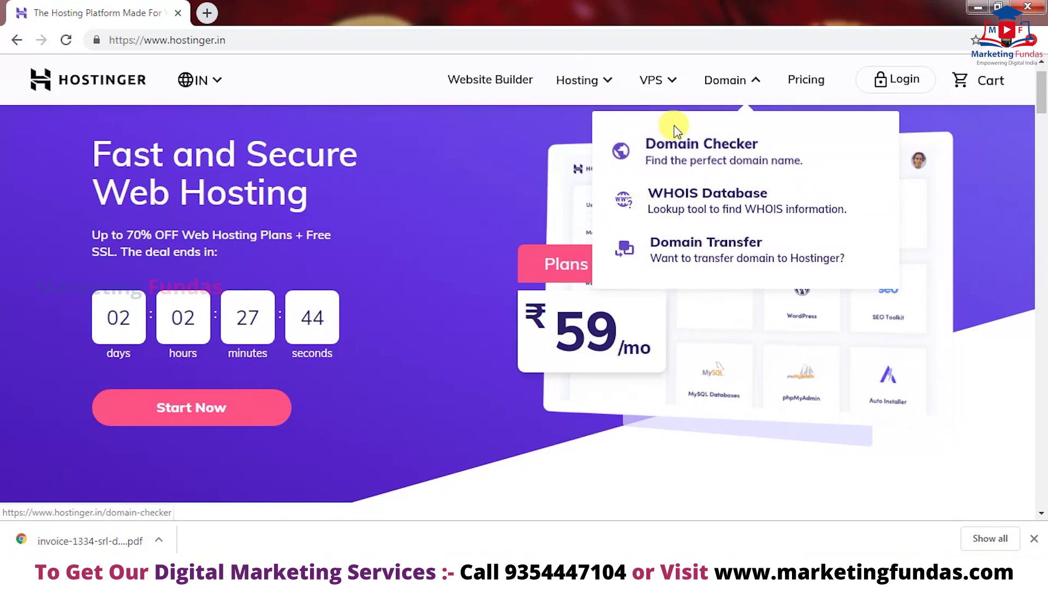
pyautogui.click(682, 157)
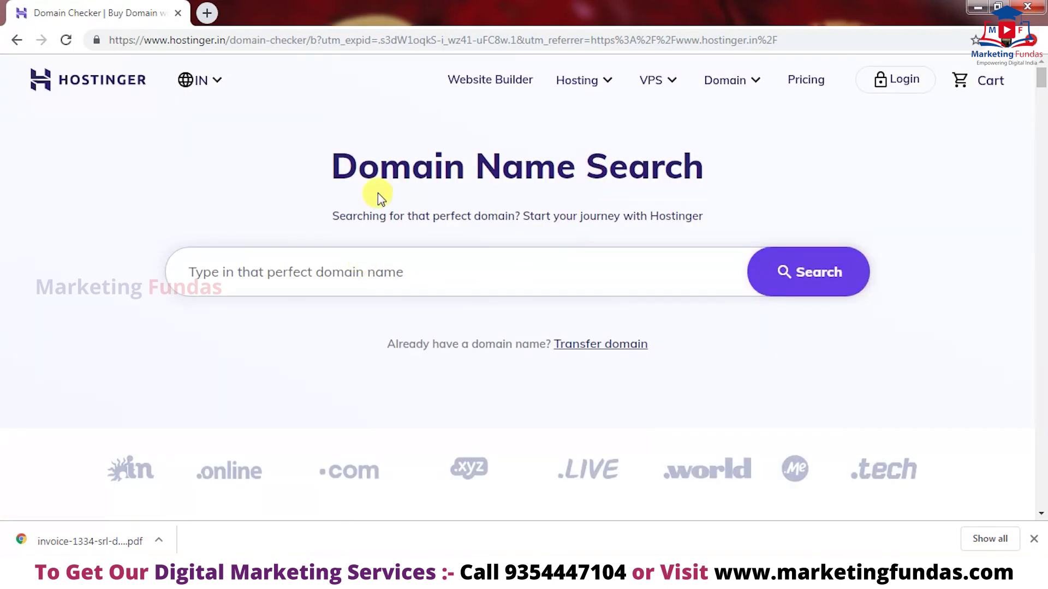
pyautogui.click(249, 264)
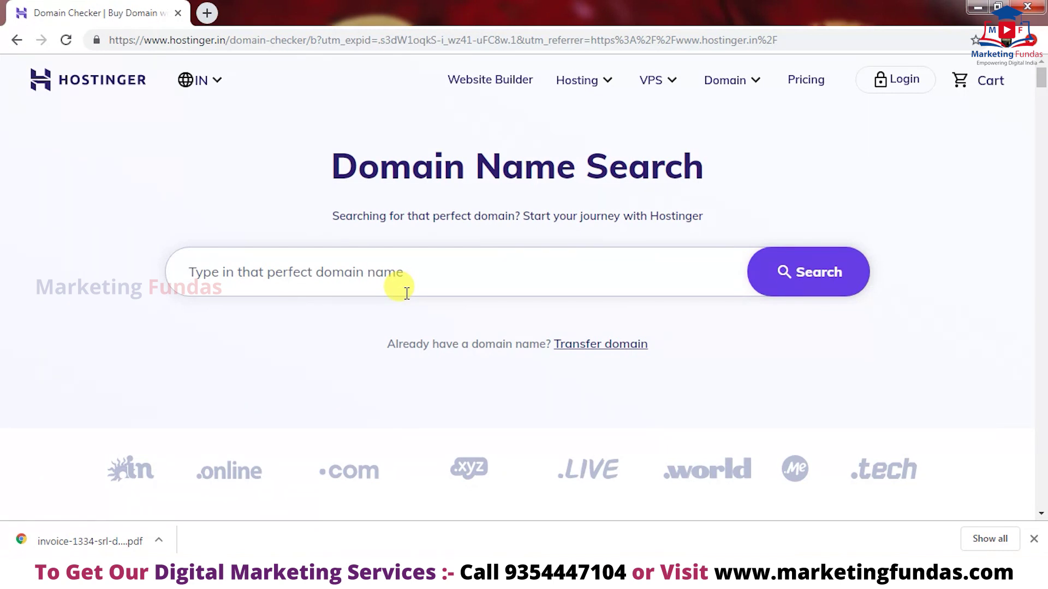
# - Search the name mfcourse, showing mfcourse.in available at ₹435.00/yr
pyautogui.write('mfcour')
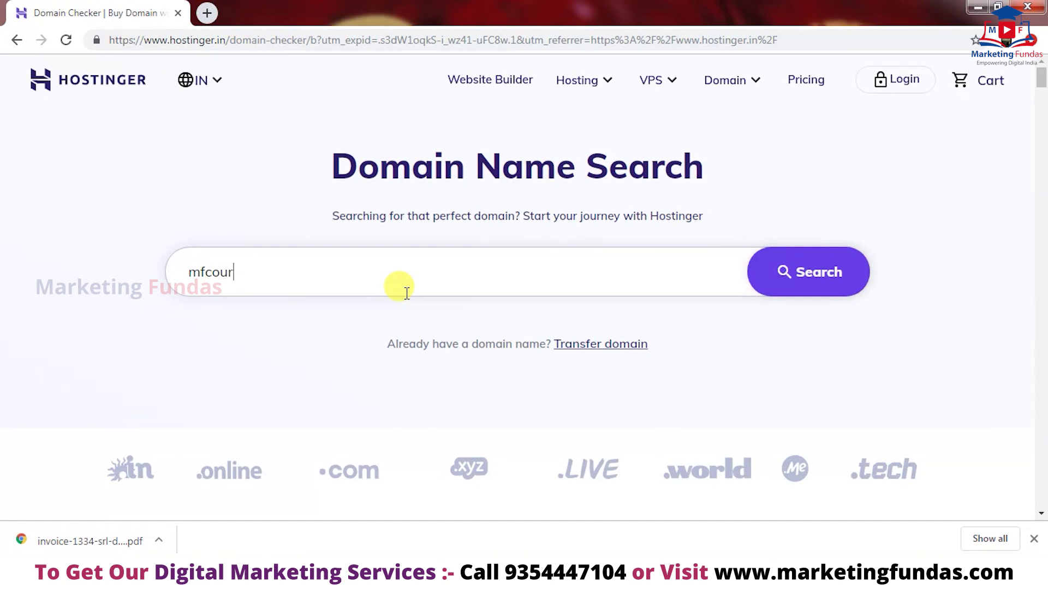
pyautogui.write('se')
pyautogui.click(780, 274)
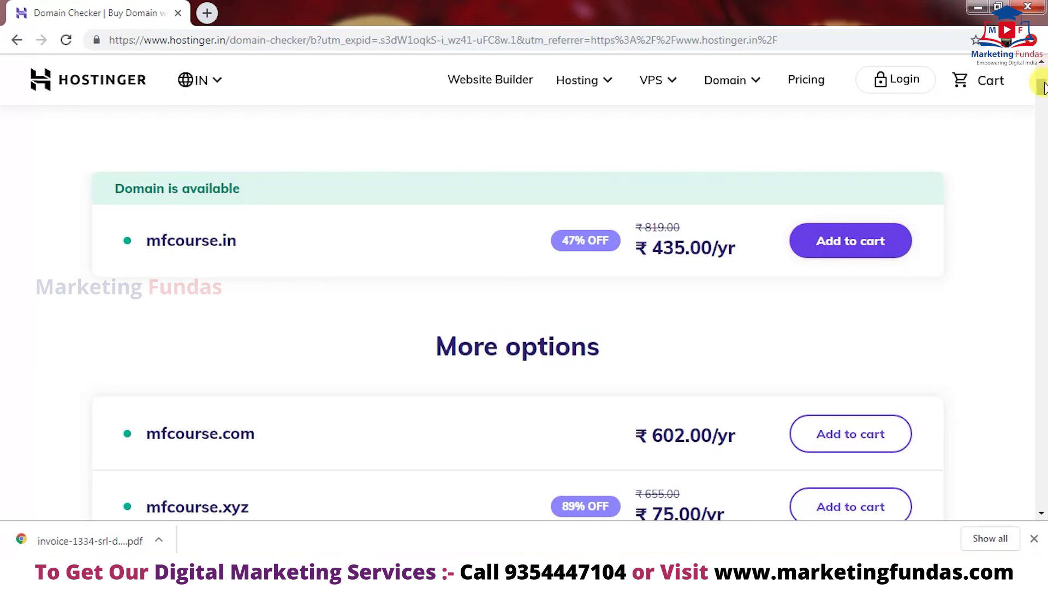
pyautogui.scroll(-4, 1043, 87)
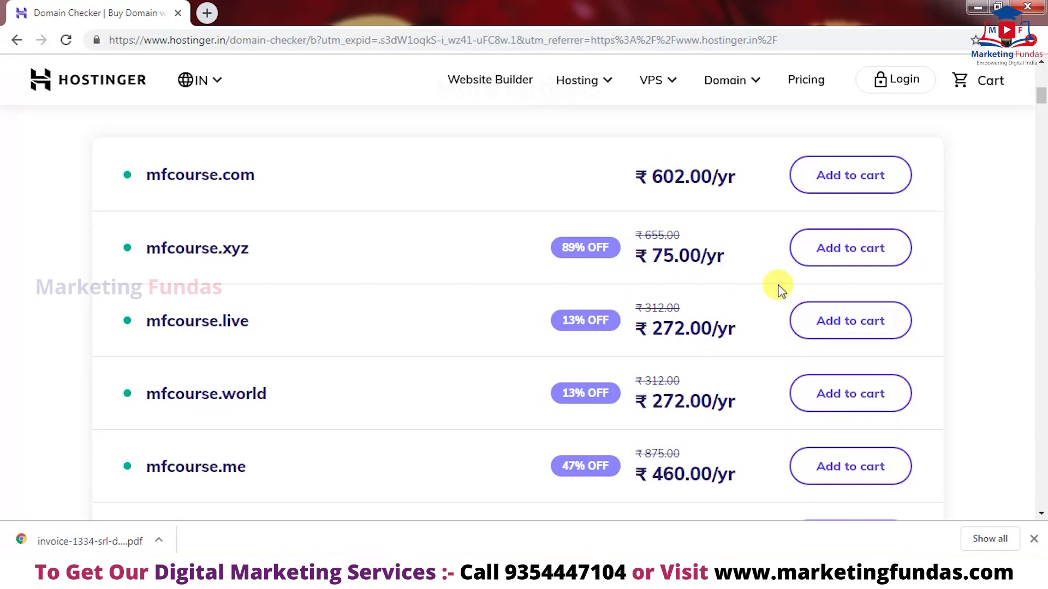
# - Compare the other mfcourse extensions and add mfcourse.live at ₹272.00/yr to the cart
pyautogui.moveTo(1043, 106); pyautogui.dragTo(1043, 97)
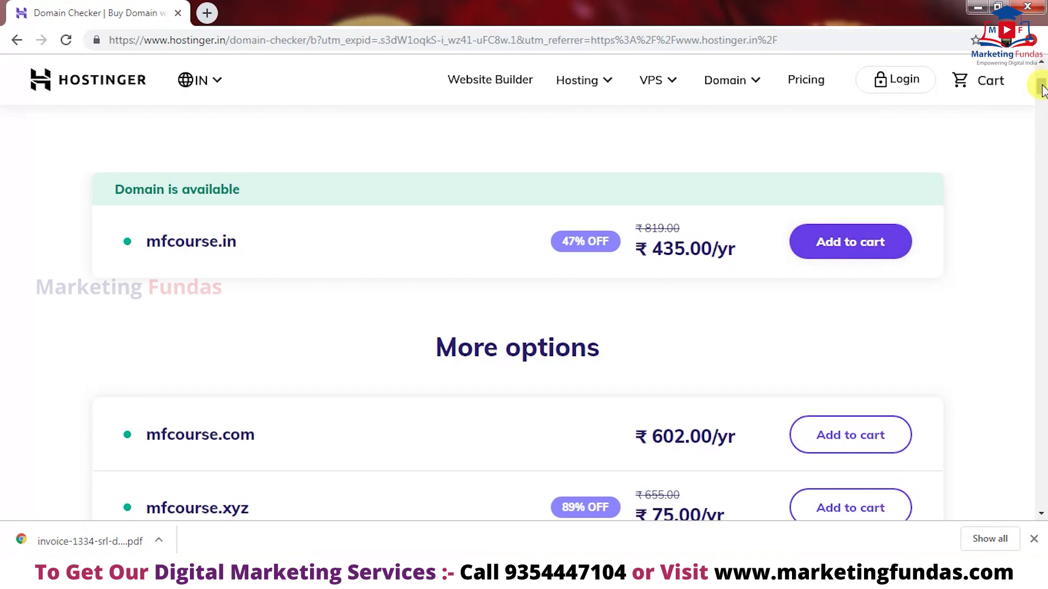
pyautogui.moveTo(1041, 88); pyautogui.dragTo(1041, 103)
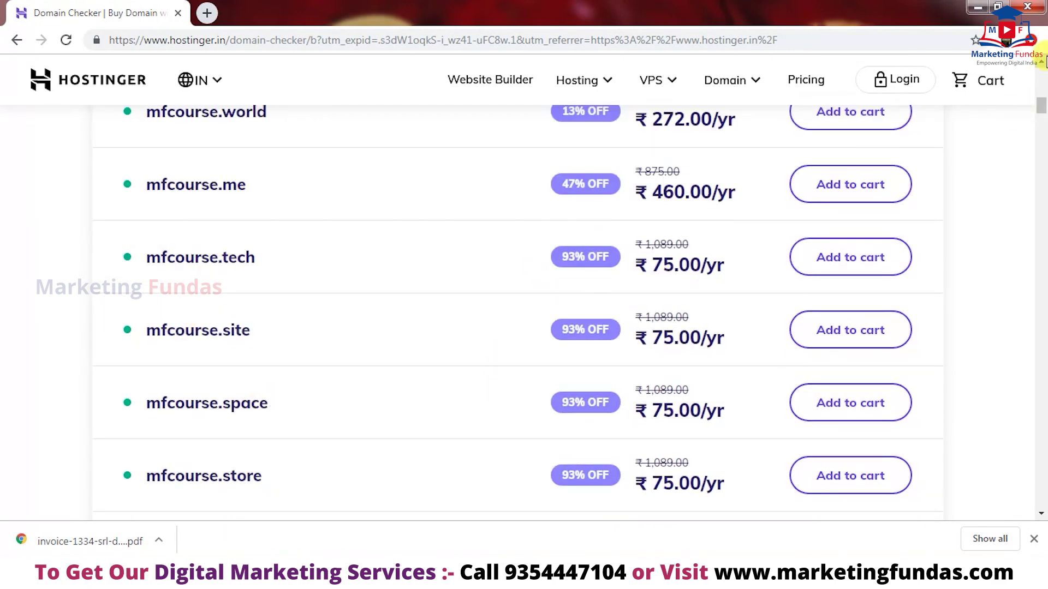
pyautogui.moveTo(1041, 105); pyautogui.dragTo(1040, 96)
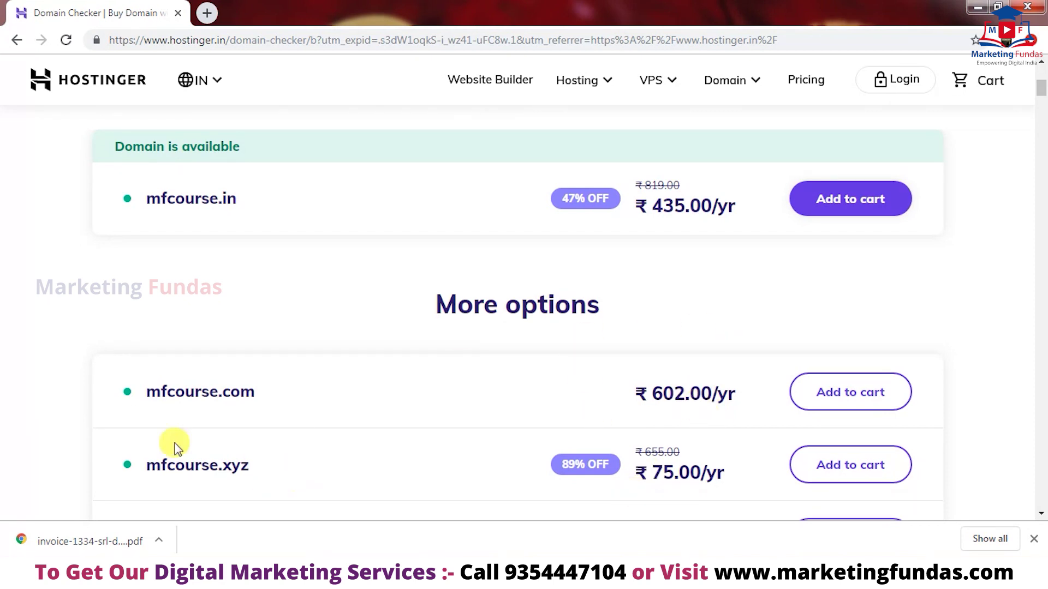
pyautogui.moveTo(1041, 89); pyautogui.dragTo(1041, 96)
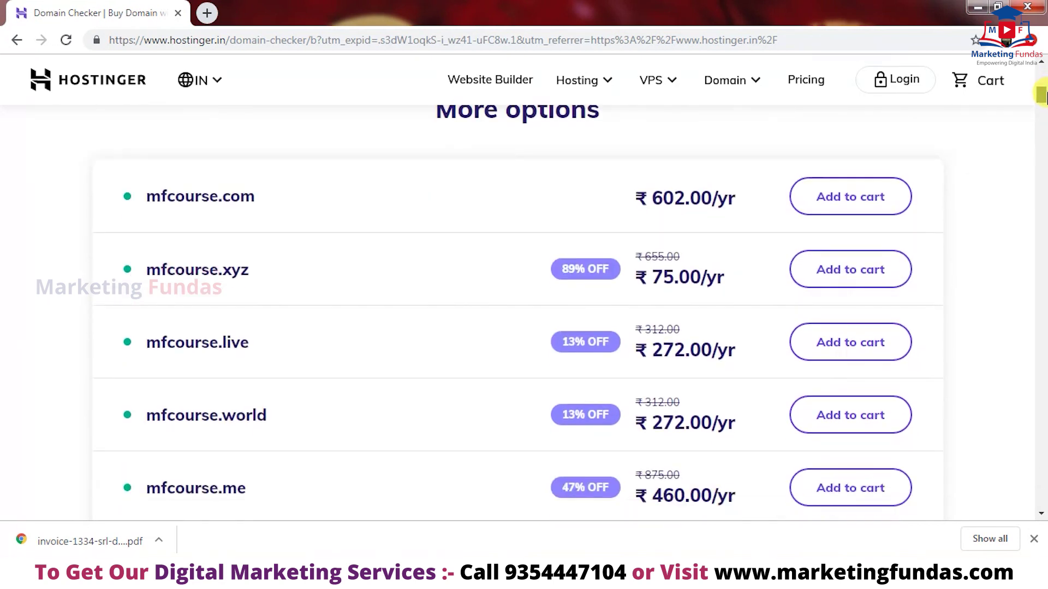
pyautogui.click(843, 344)
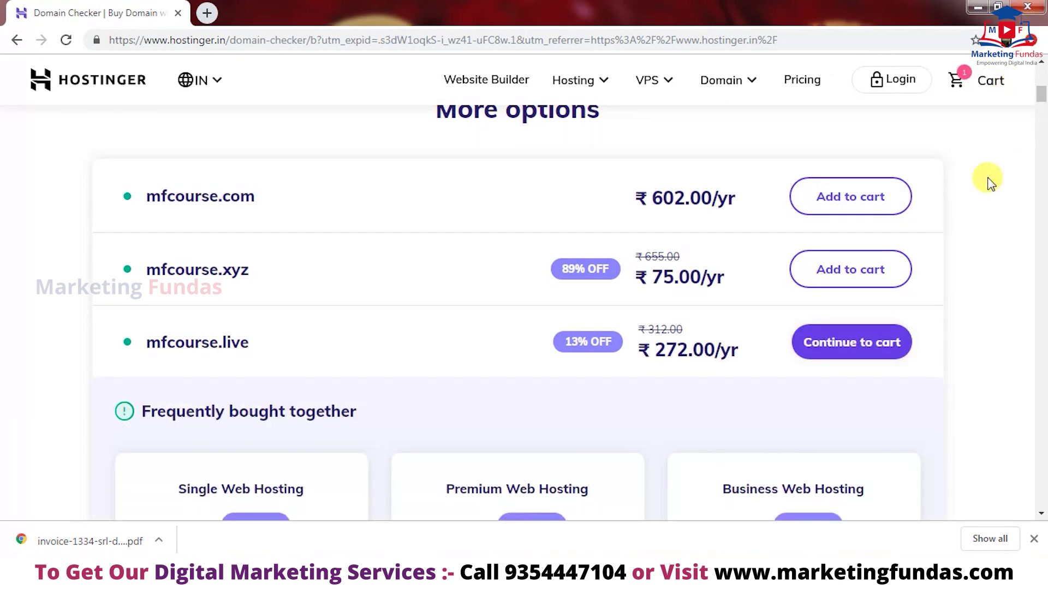
pyautogui.click(832, 345)
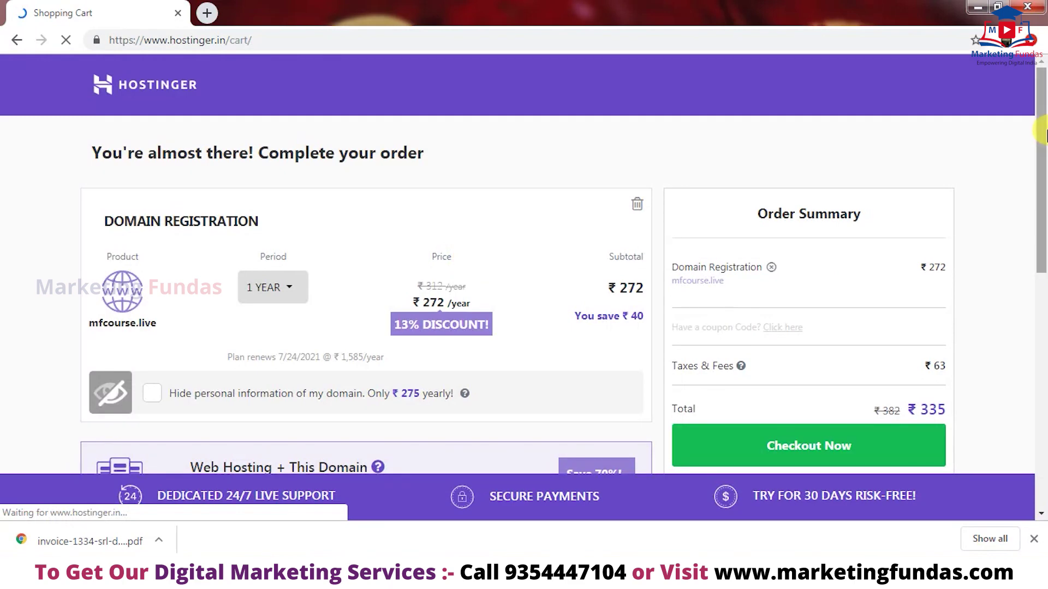
pyautogui.scroll(-1, 395, 162)
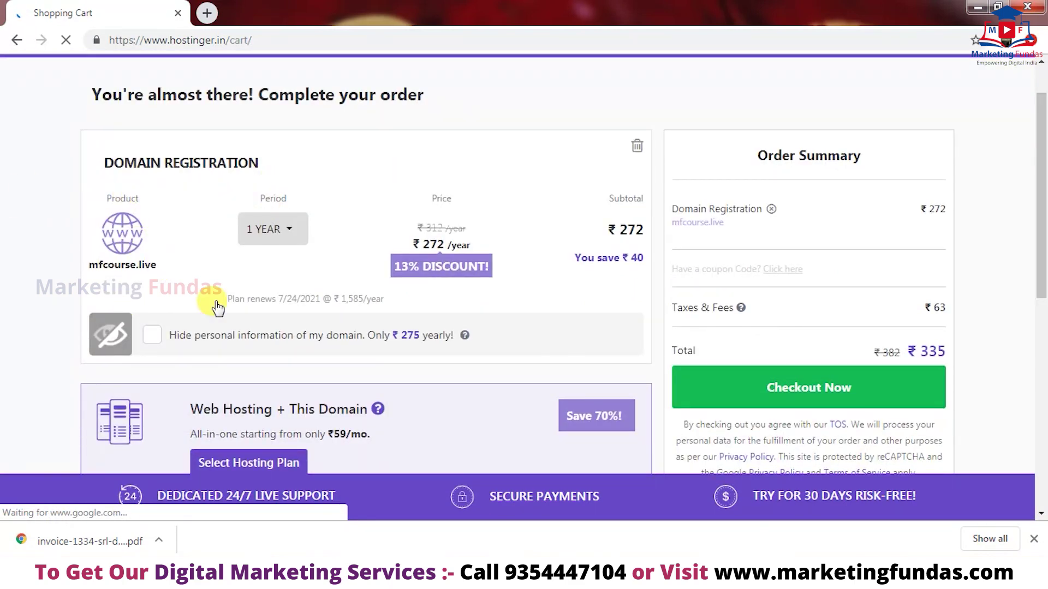
pyautogui.click(299, 235)
pyautogui.click(297, 236)
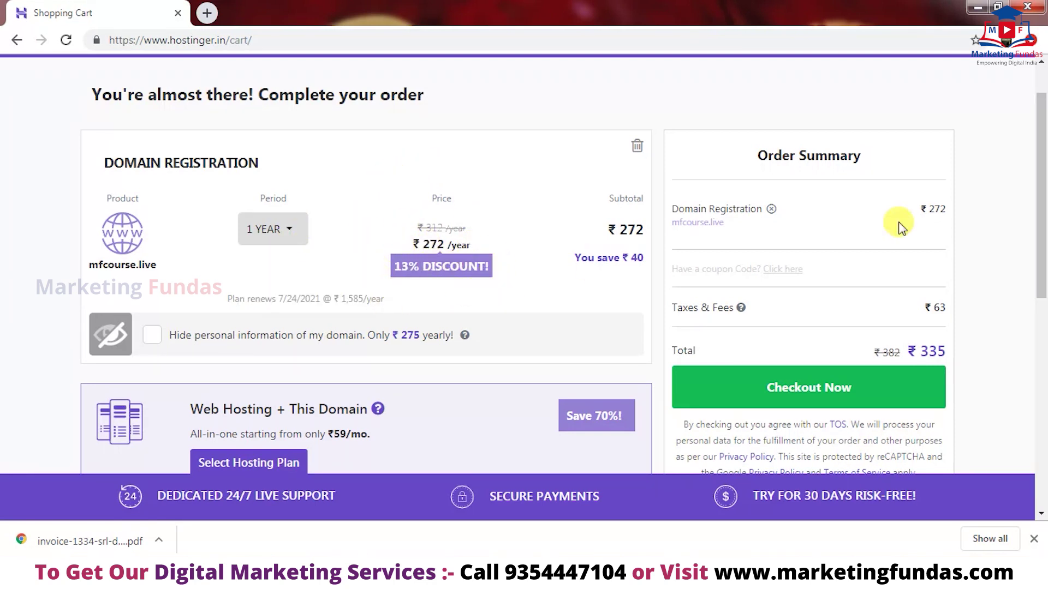
pyautogui.scroll(-1, 900, 222)
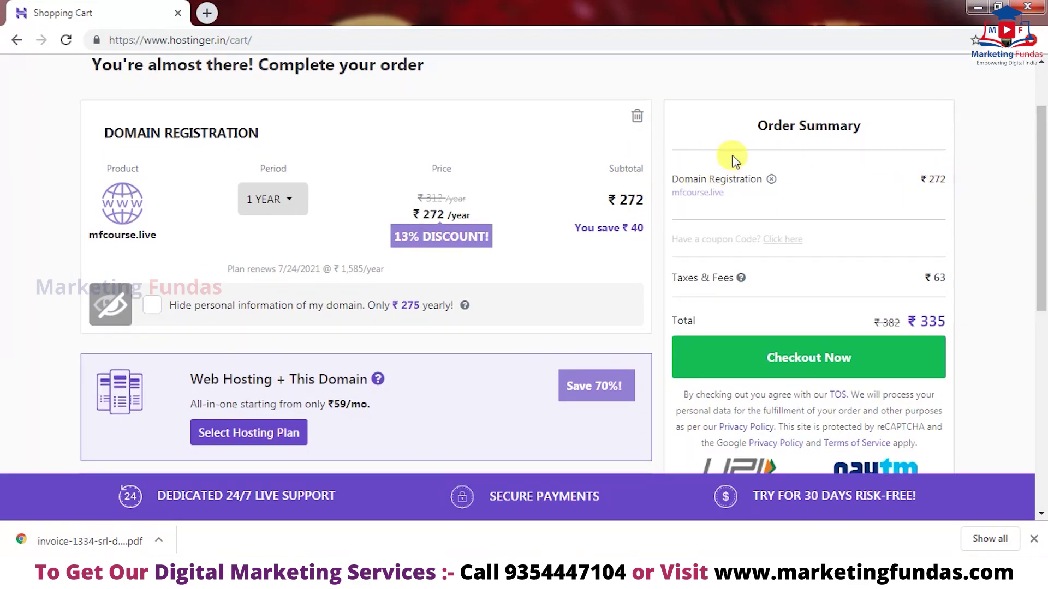
pyautogui.scroll(-3, 987, 219)
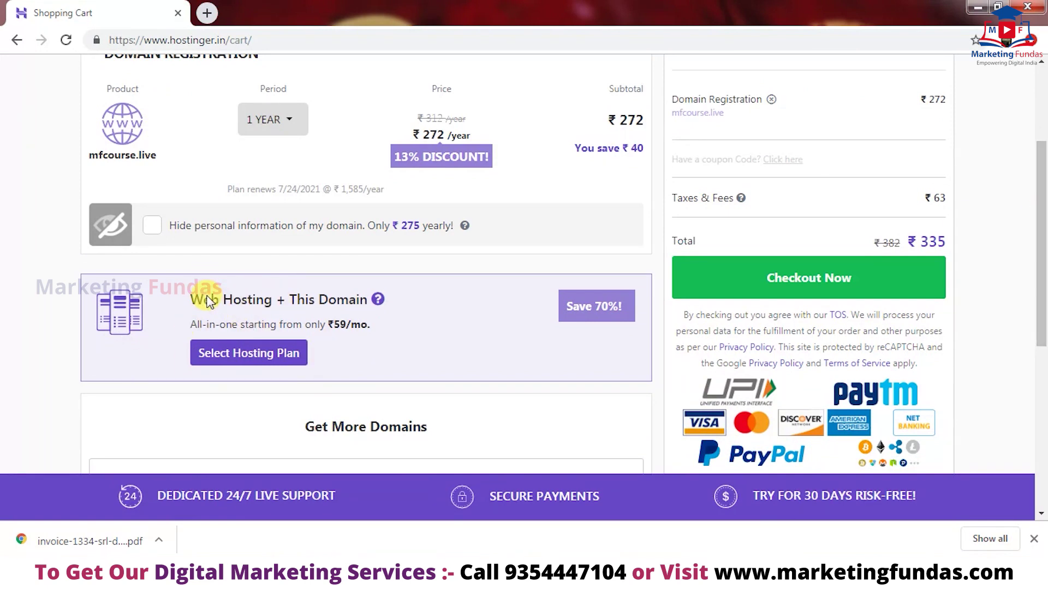
pyautogui.click(252, 357)
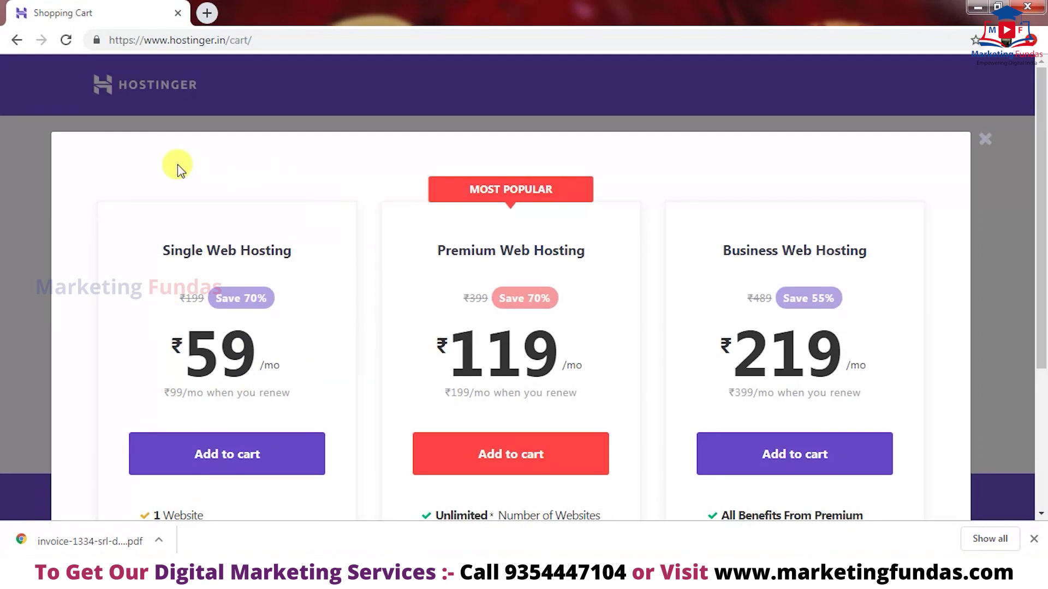
# - Add Single Web Hosting on the 1 Month plan (₹199) to the cart
pyautogui.click(230, 455)
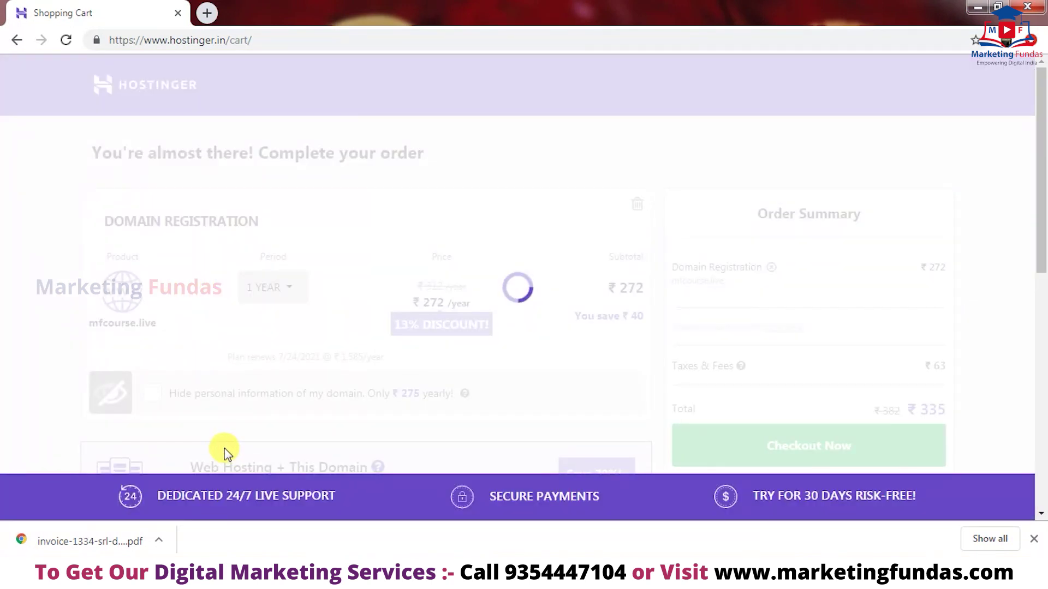
pyautogui.scroll(-5, 224, 447)
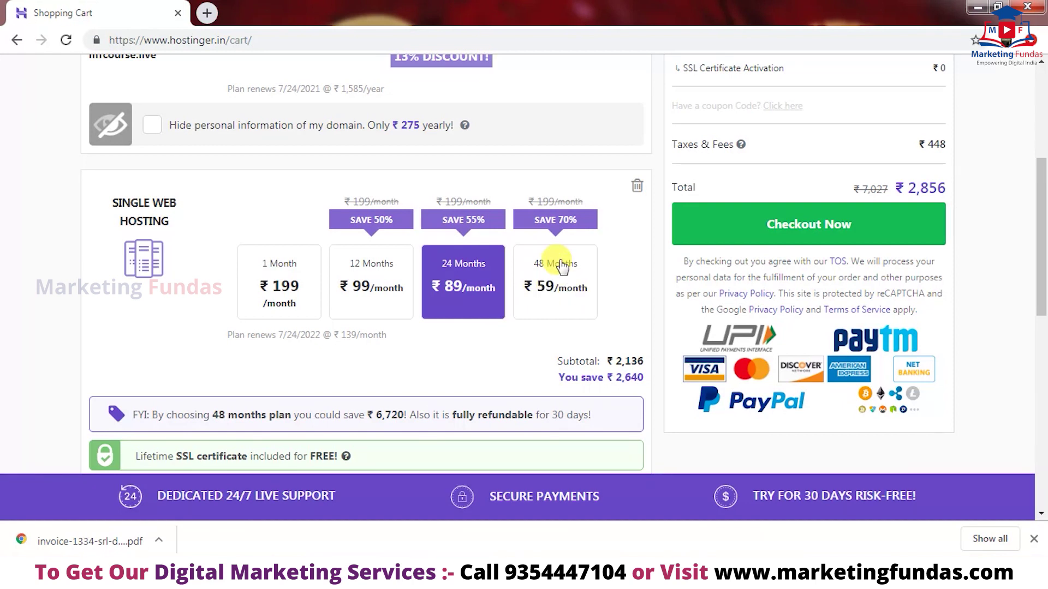
pyautogui.click(281, 285)
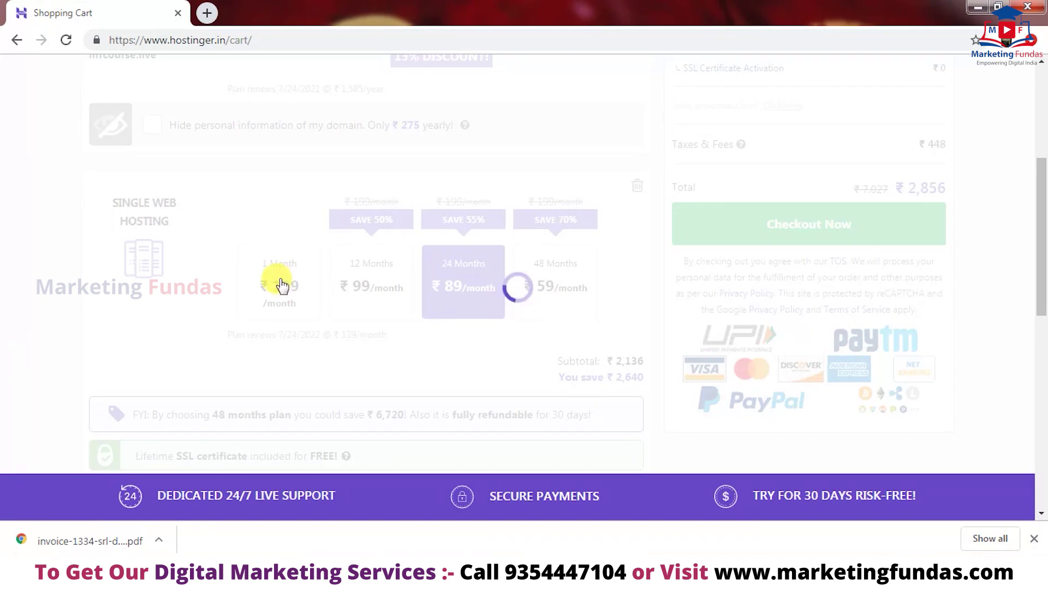
pyautogui.scroll(3, 988, 398)
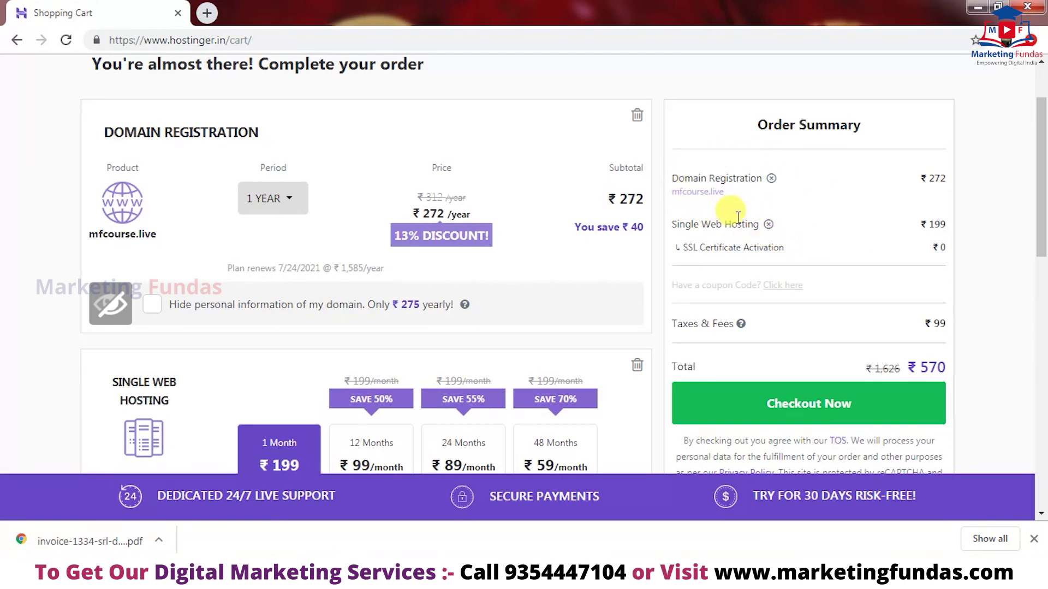
# - Review the ₹570 cart and proceed with Checkout Now to the sign-up page
pyautogui.moveTo(1041, 183); pyautogui.dragTo(1042, 330)
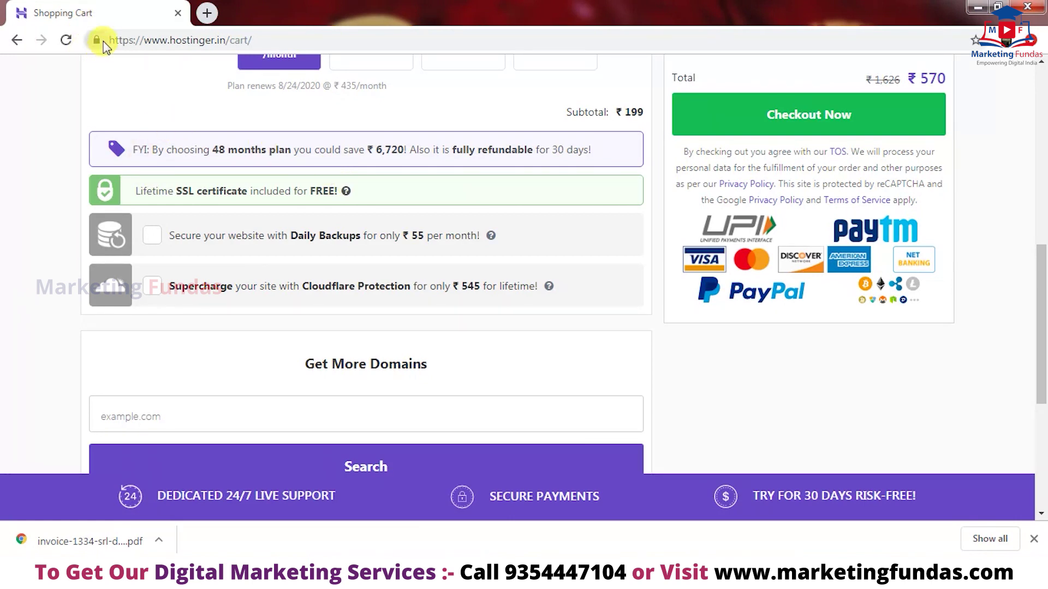
pyautogui.moveTo(1043, 299); pyautogui.dragTo(1015, 117)
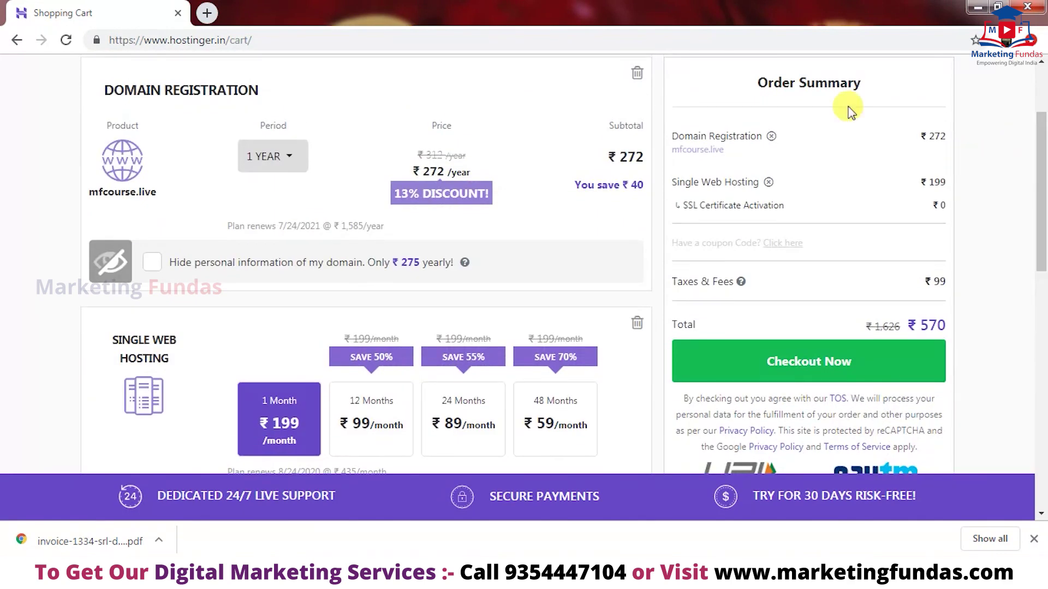
pyautogui.click(866, 376)
pyautogui.moveTo(1041, 232); pyautogui.dragTo(1042, 182)
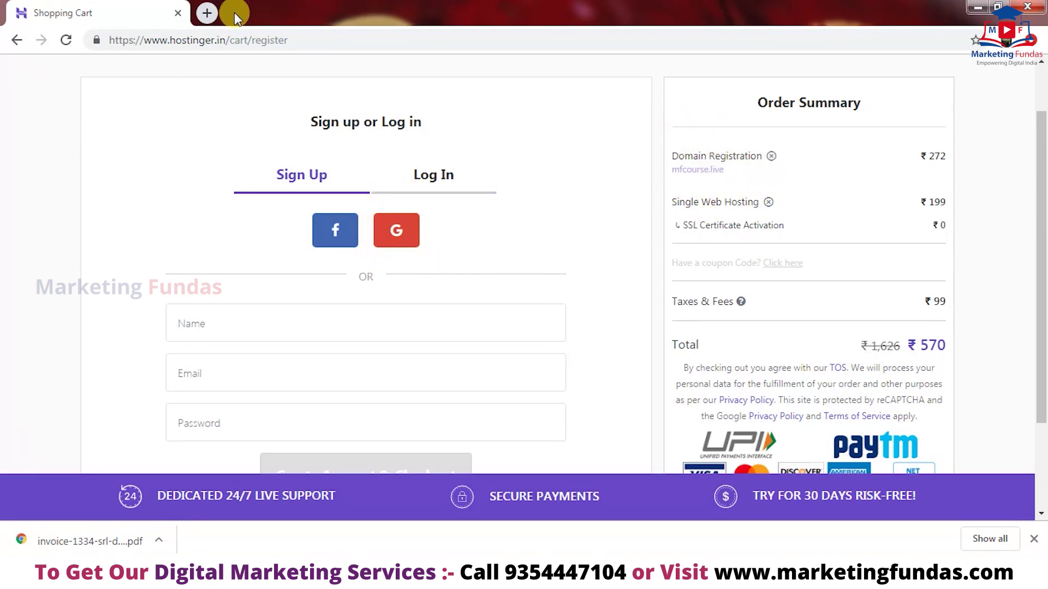
# - Open gmail.com in a second browser tab
pyautogui.click(208, 13)
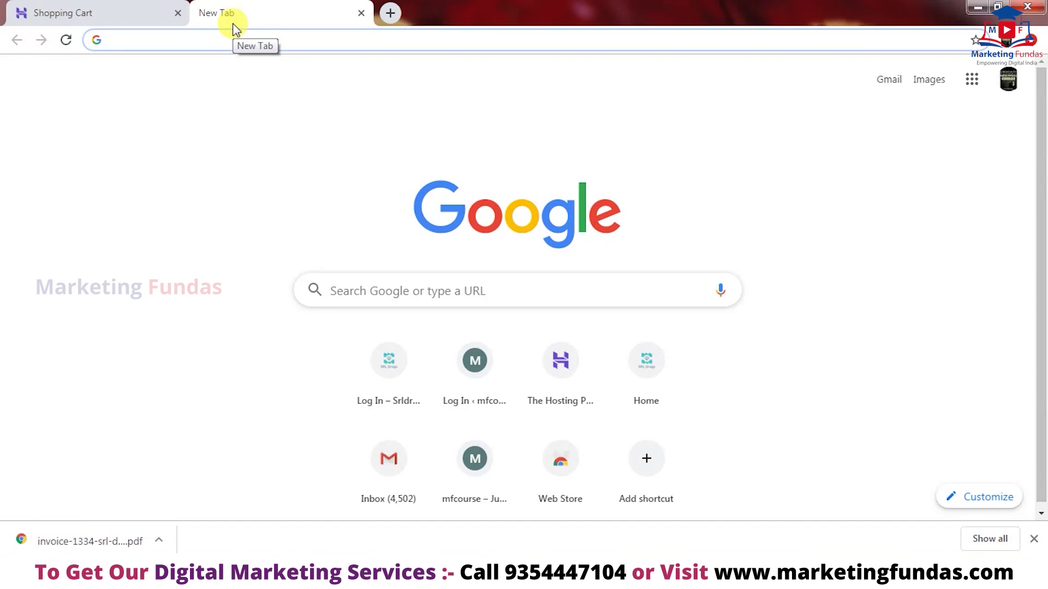
pyautogui.write('gmail.com')
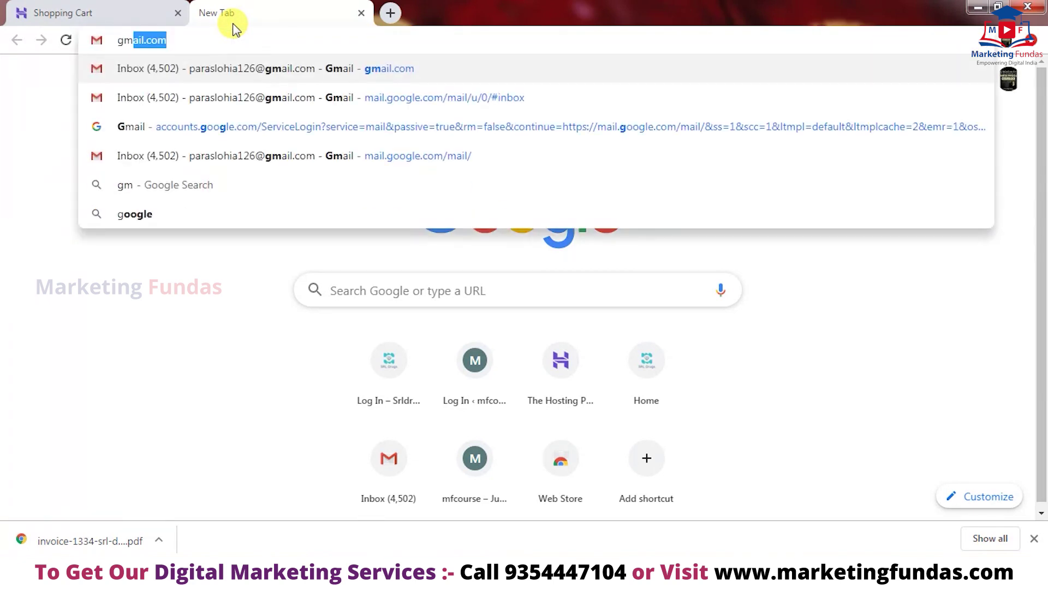
pyautogui.press('Return')
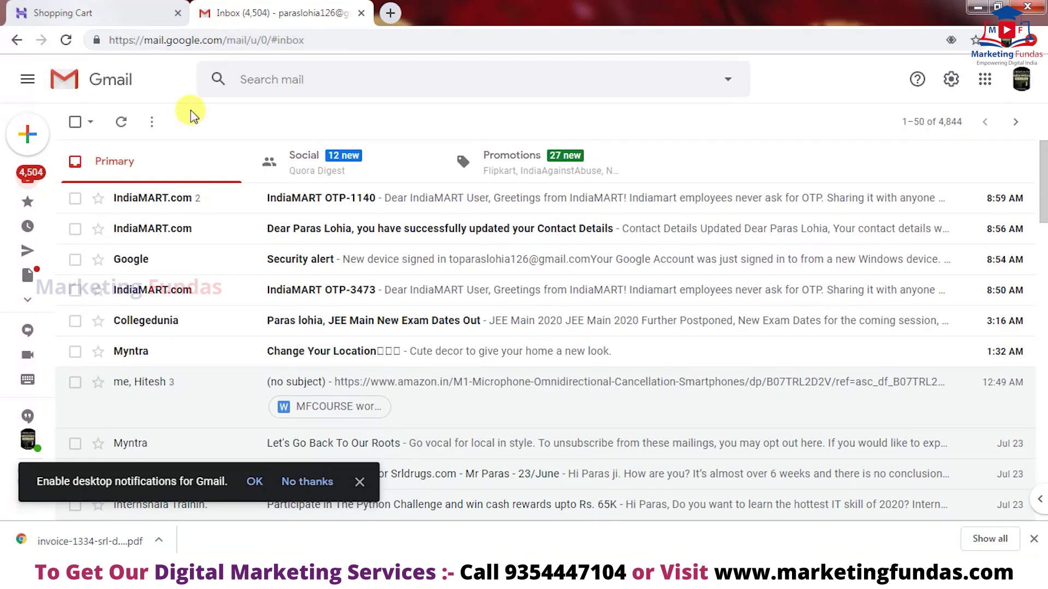
# - Add another account and create a new Google account to manage a business
pyautogui.click(1024, 86)
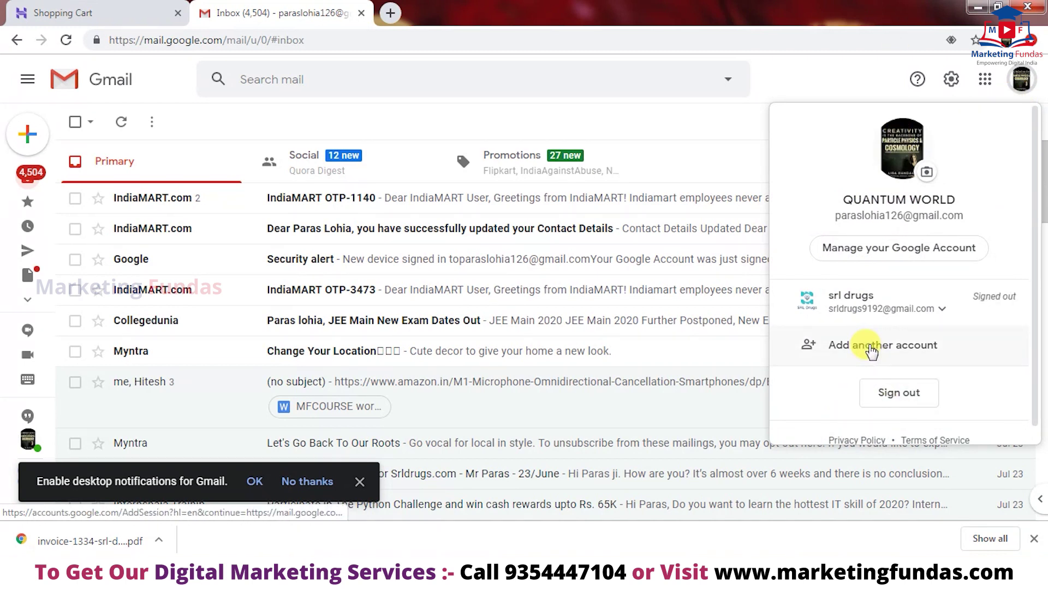
pyautogui.click(872, 352)
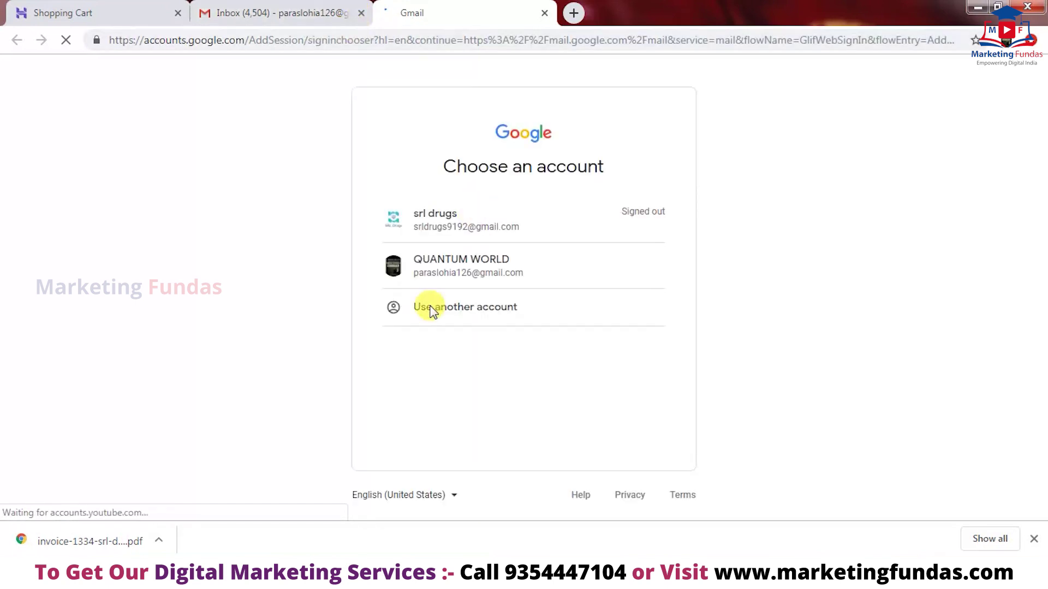
pyautogui.click(432, 309)
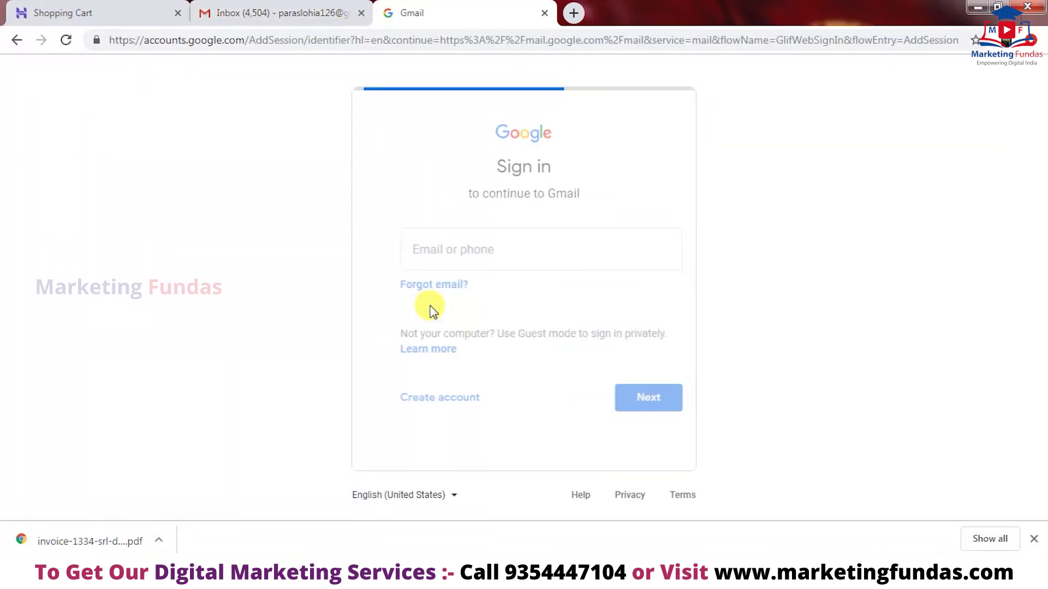
pyautogui.click(428, 397)
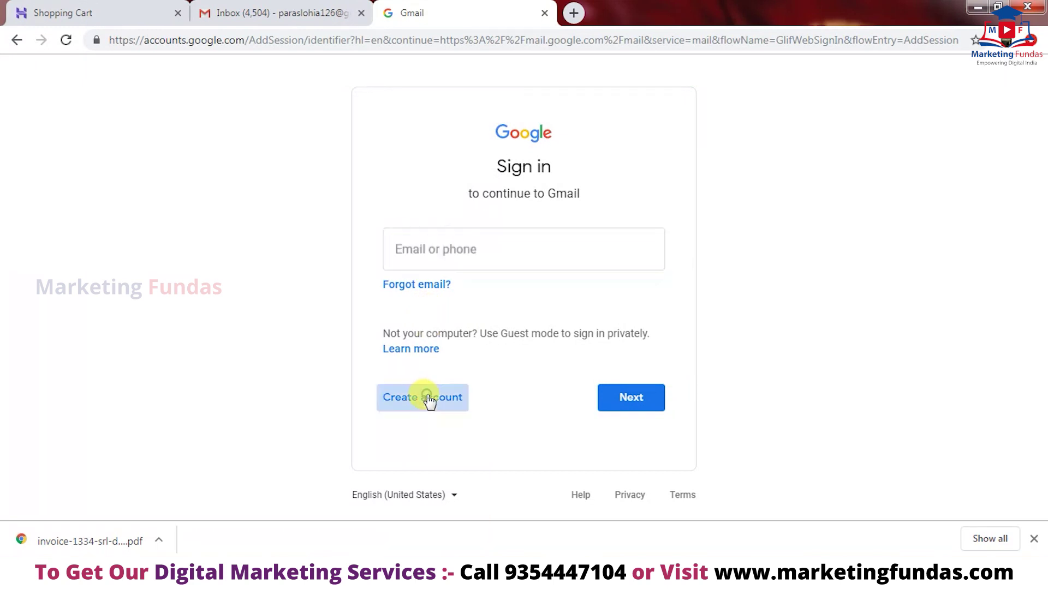
pyautogui.click(434, 473)
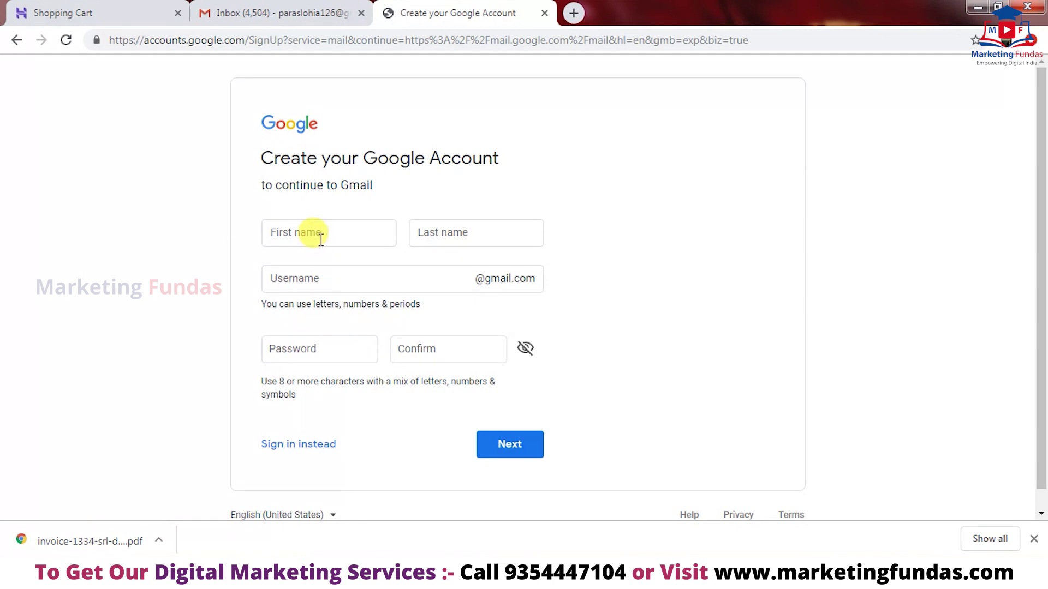
# - Enter the first and last name, a Gmail username and matching password, then resubmit with a changed username
pyautogui.click(321, 239)
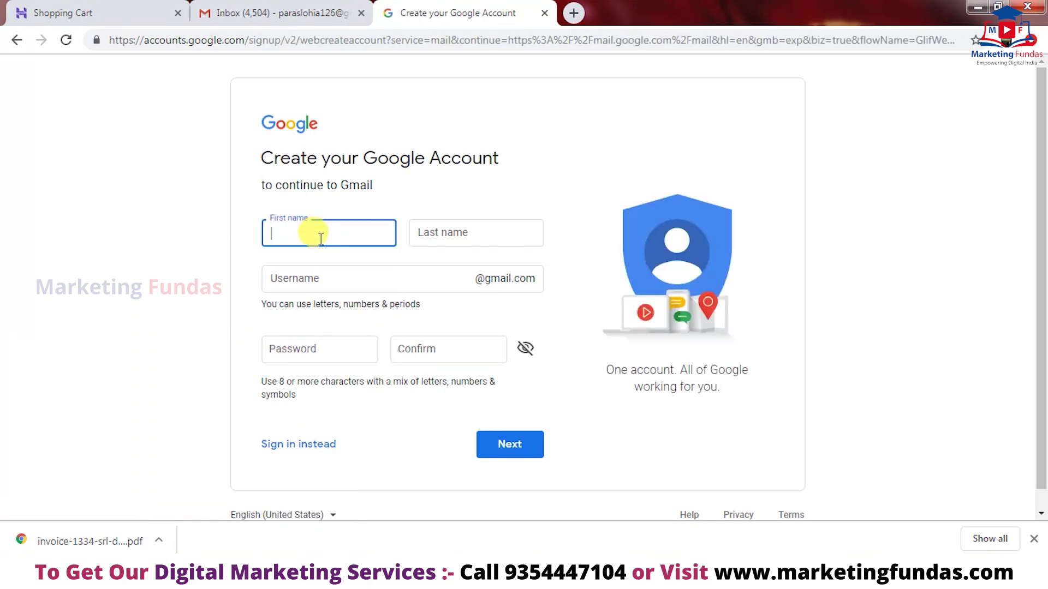
pyautogui.click(446, 230)
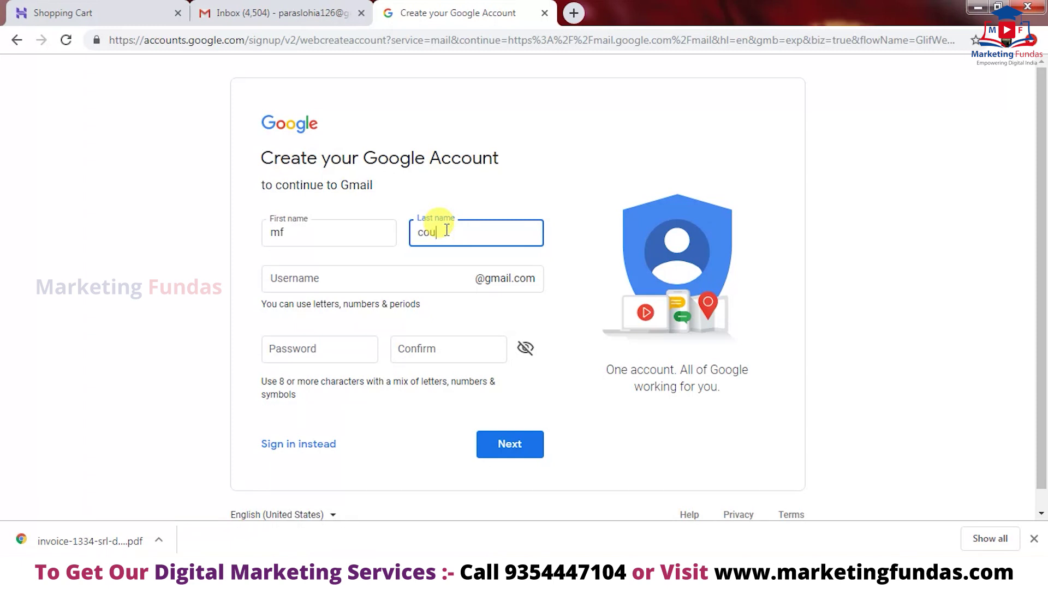
pyautogui.click(403, 281)
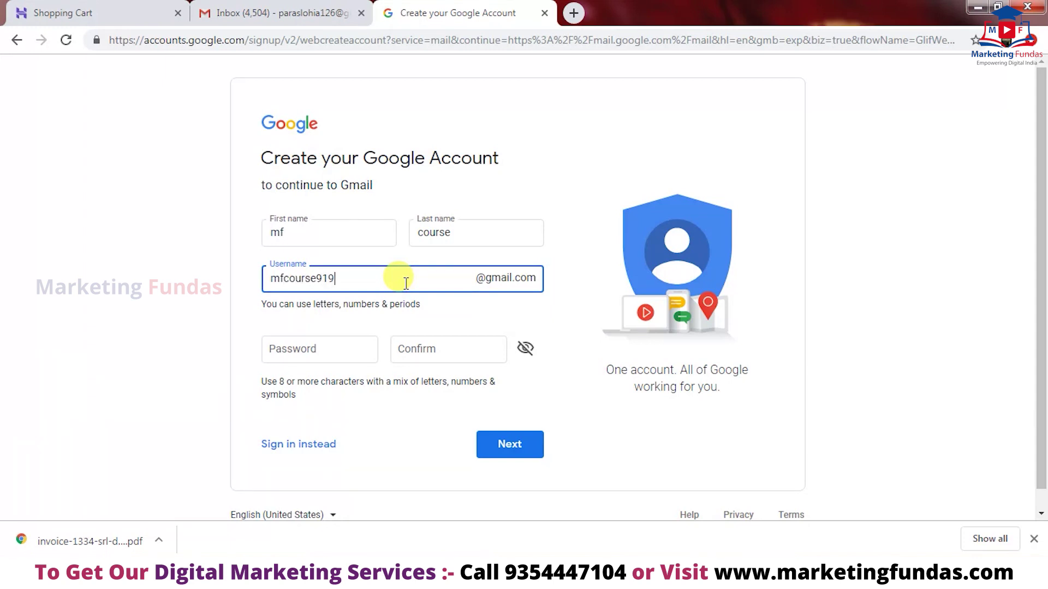
pyautogui.click(367, 344)
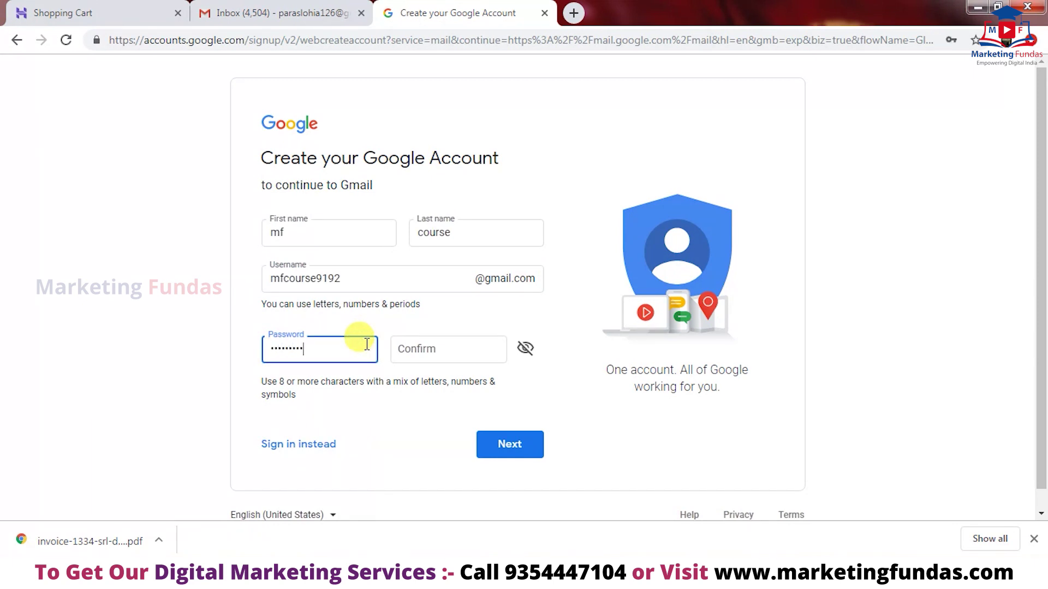
pyautogui.click(417, 349)
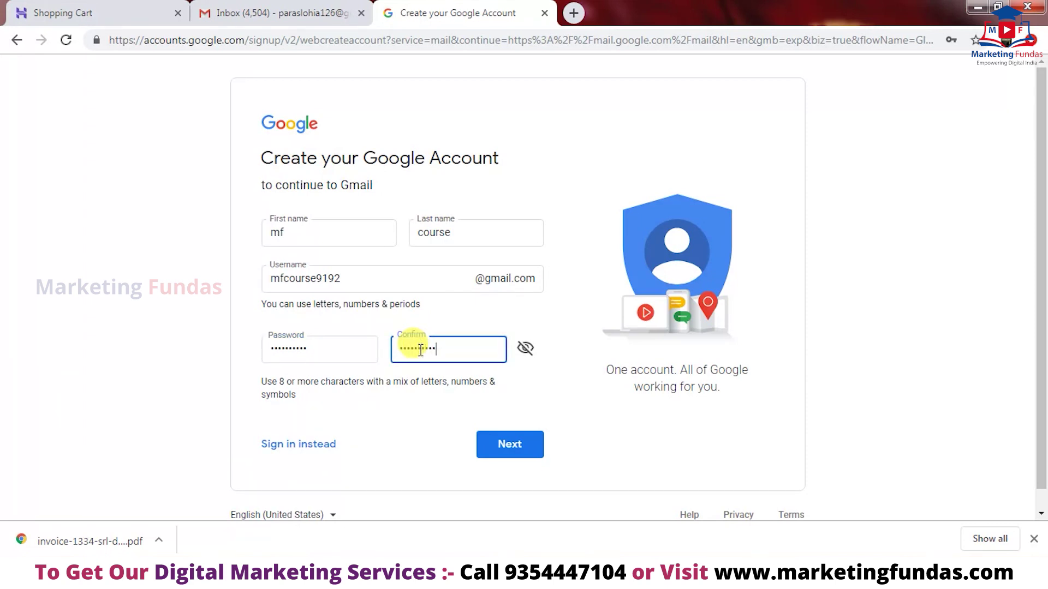
pyautogui.click(485, 443)
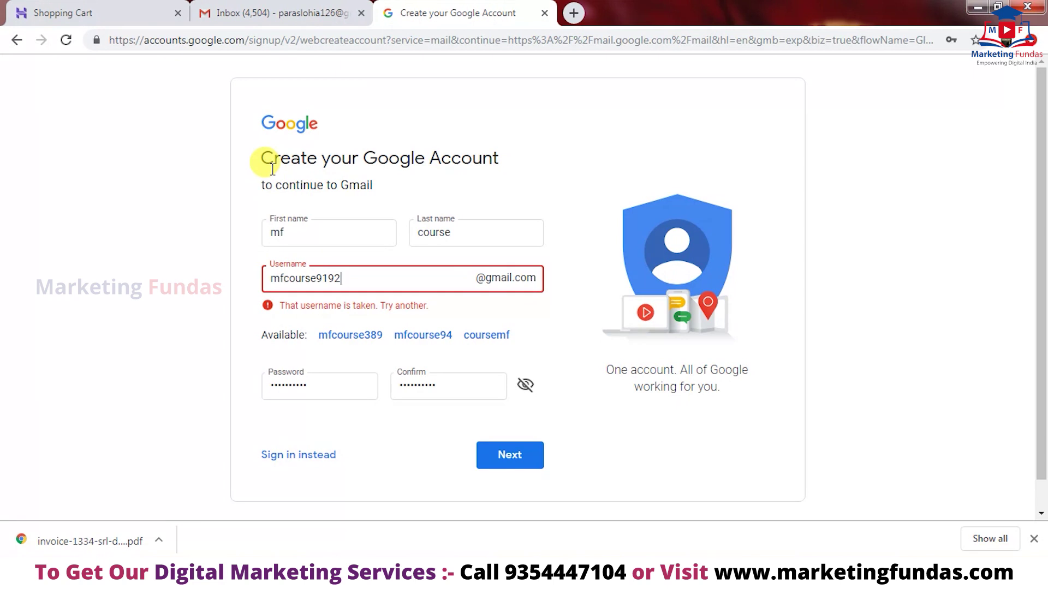
pyautogui.click(506, 457)
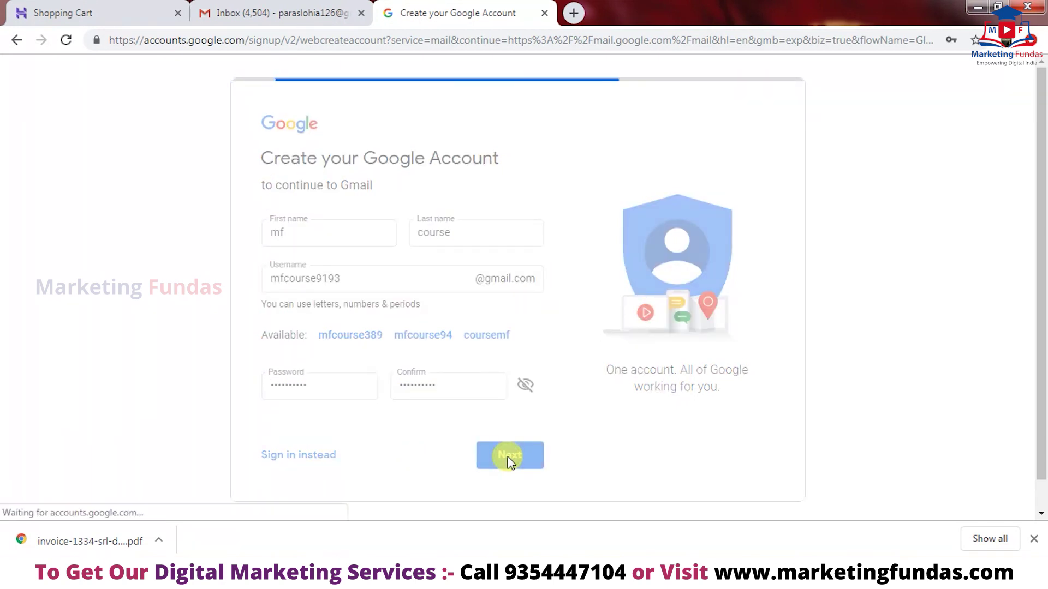
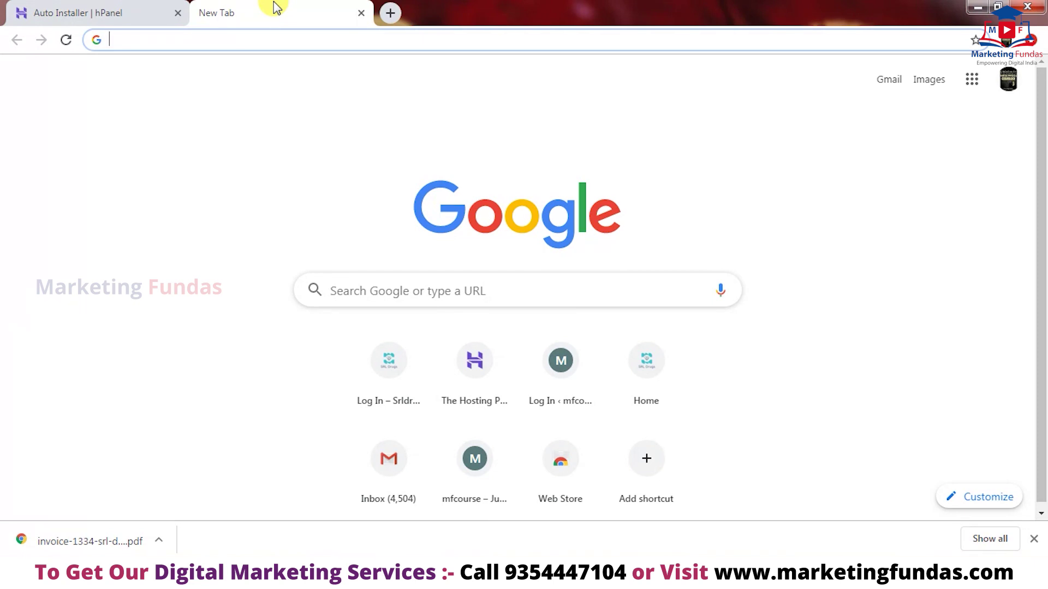
pyautogui.write('wwww')
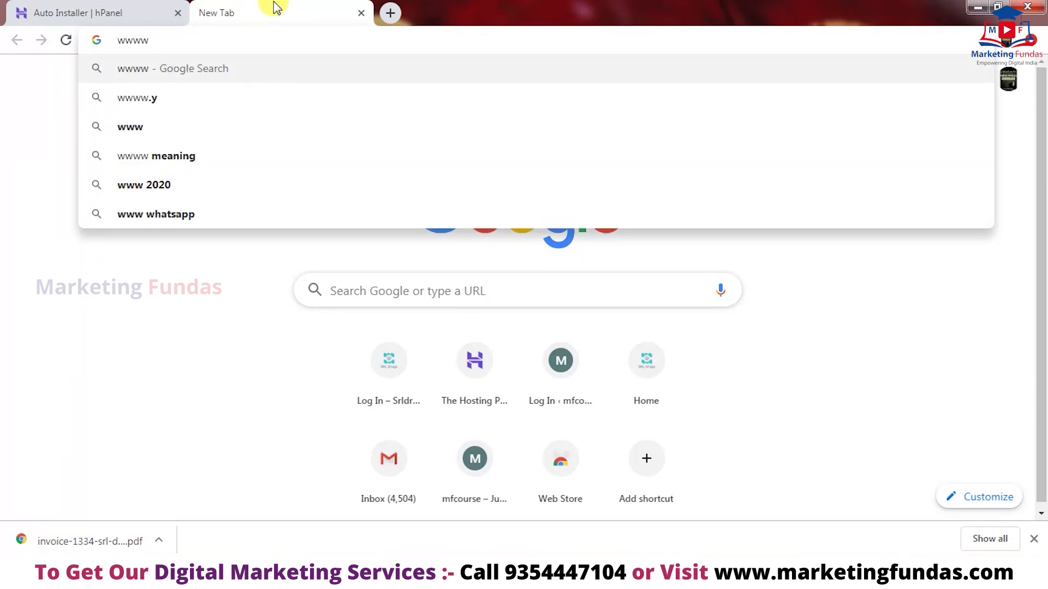
pyautogui.press('BackSpace')
pyautogui.write('.')
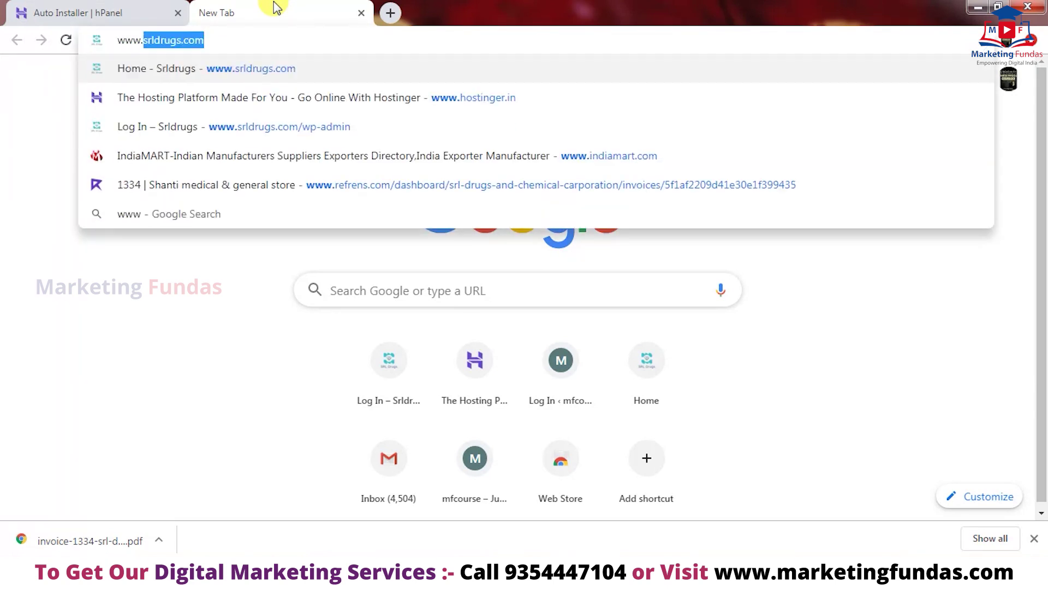
pyautogui.write('m')
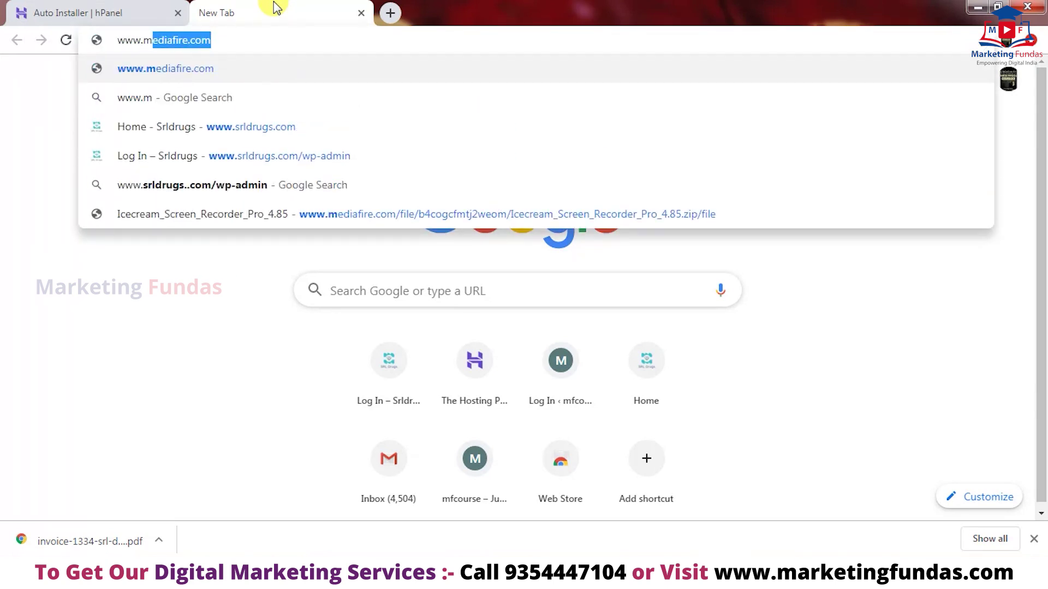
pyautogui.write('fcou')
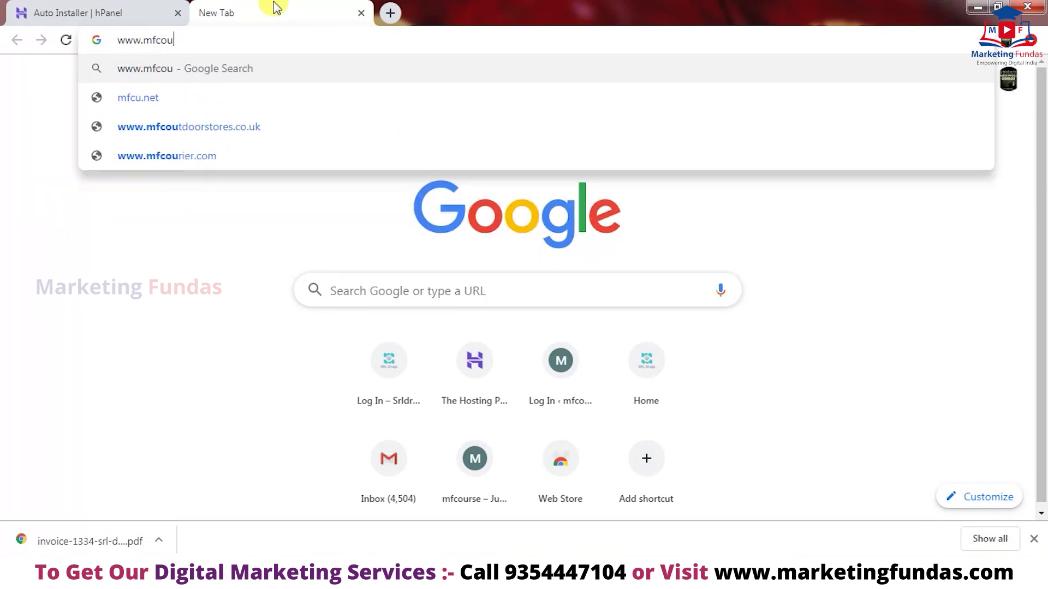
pyautogui.write('rse.')
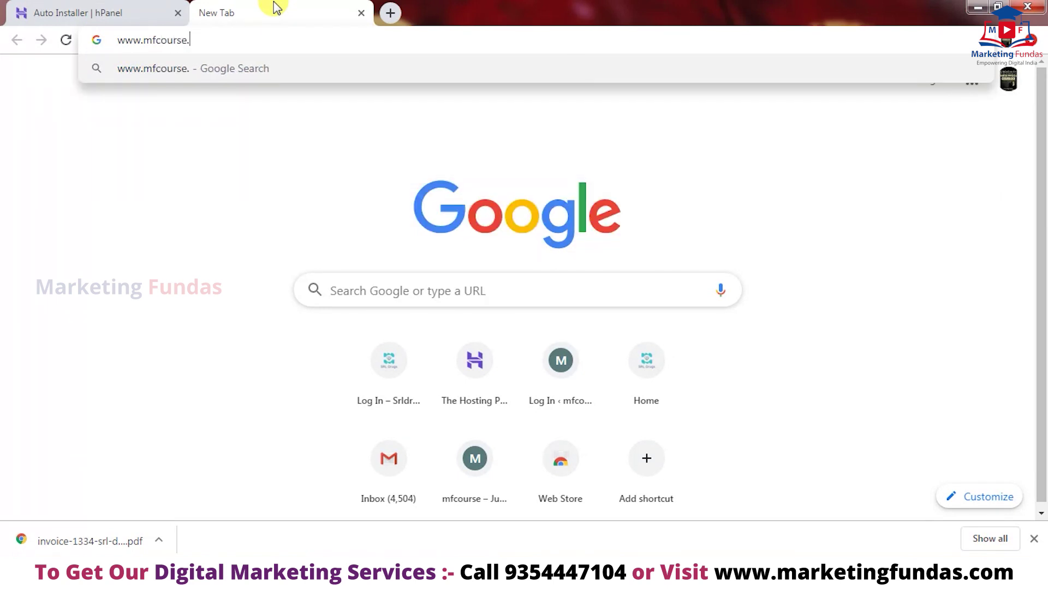
pyautogui.write('onlin')
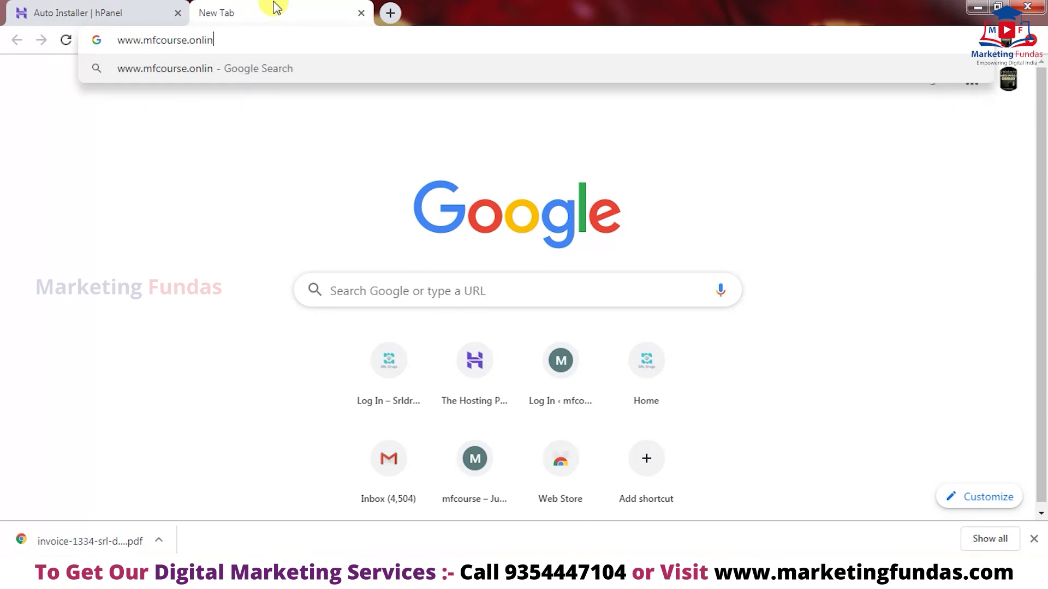
pyautogui.write('e/w')
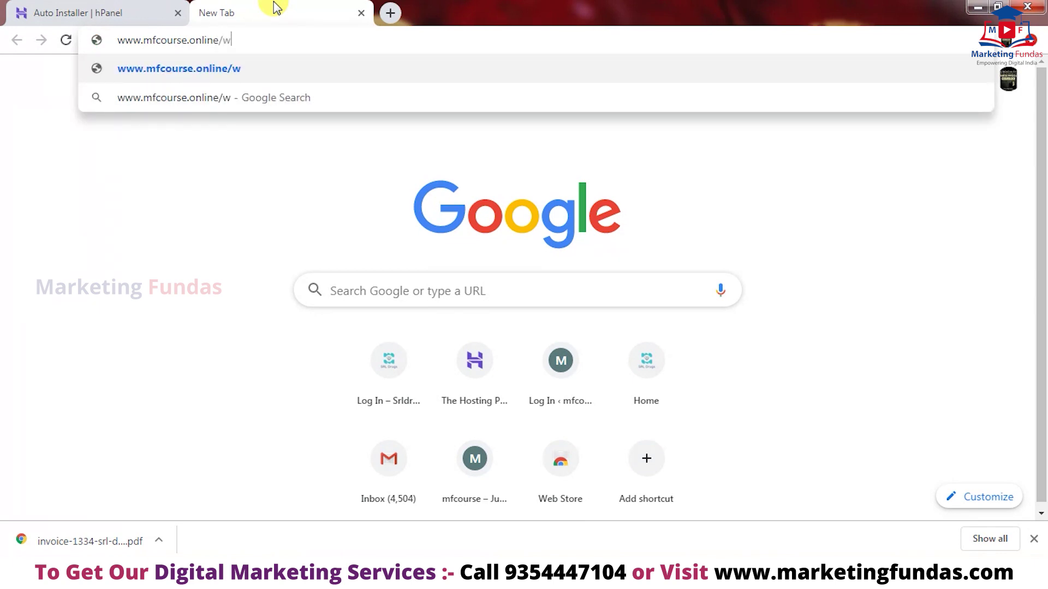
pyautogui.write('p')
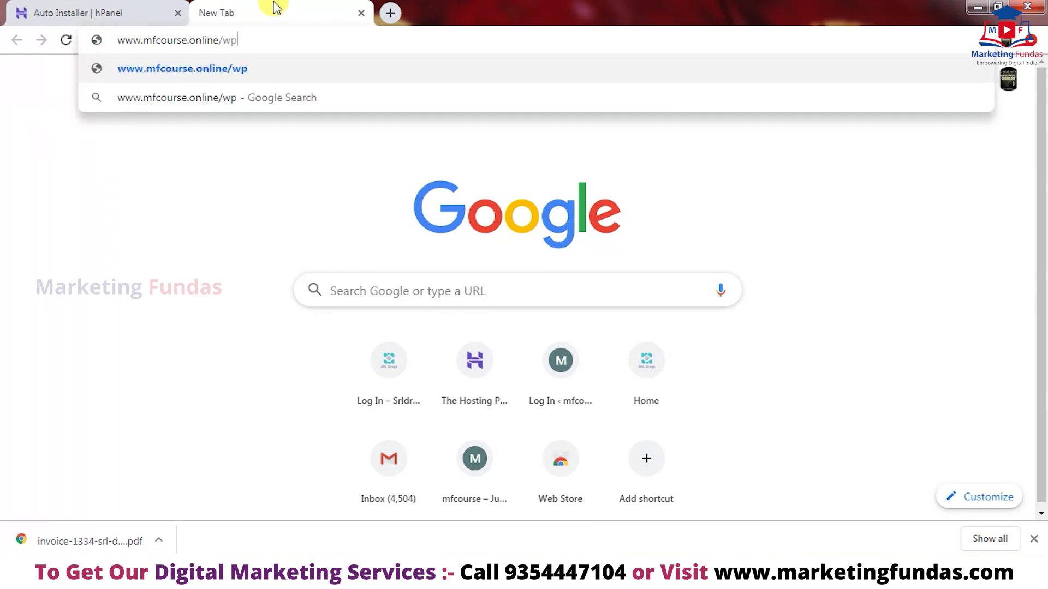
pyautogui.write('-admin')
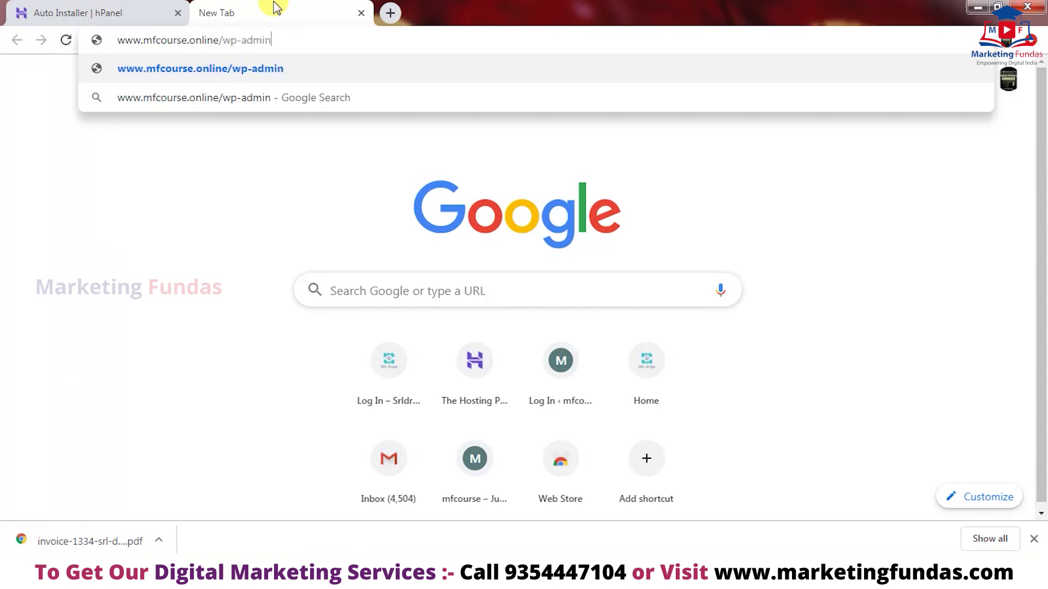
pyautogui.press('Return')
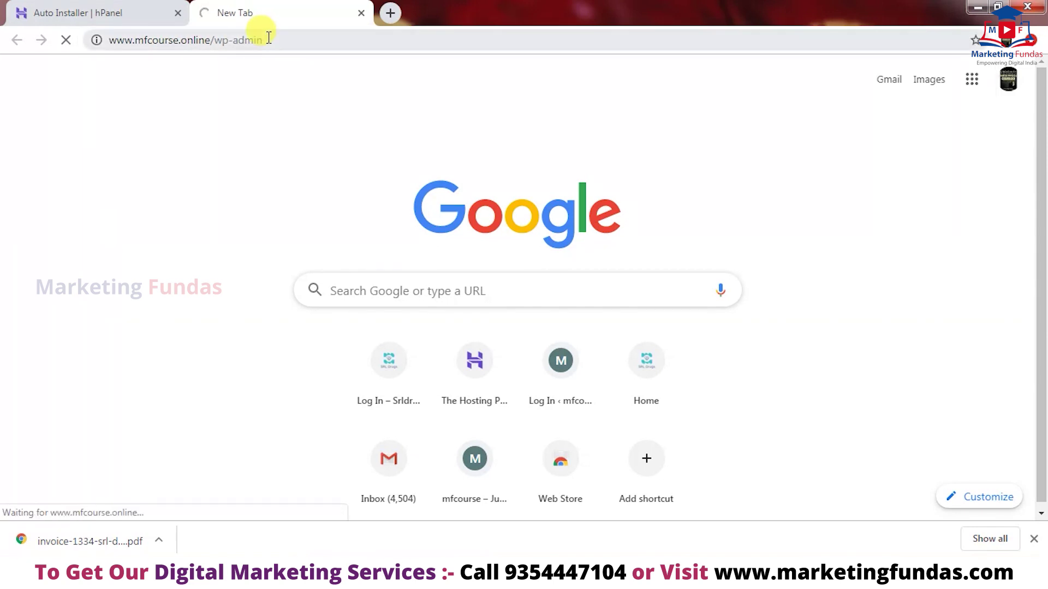
pyautogui.click(389, 12)
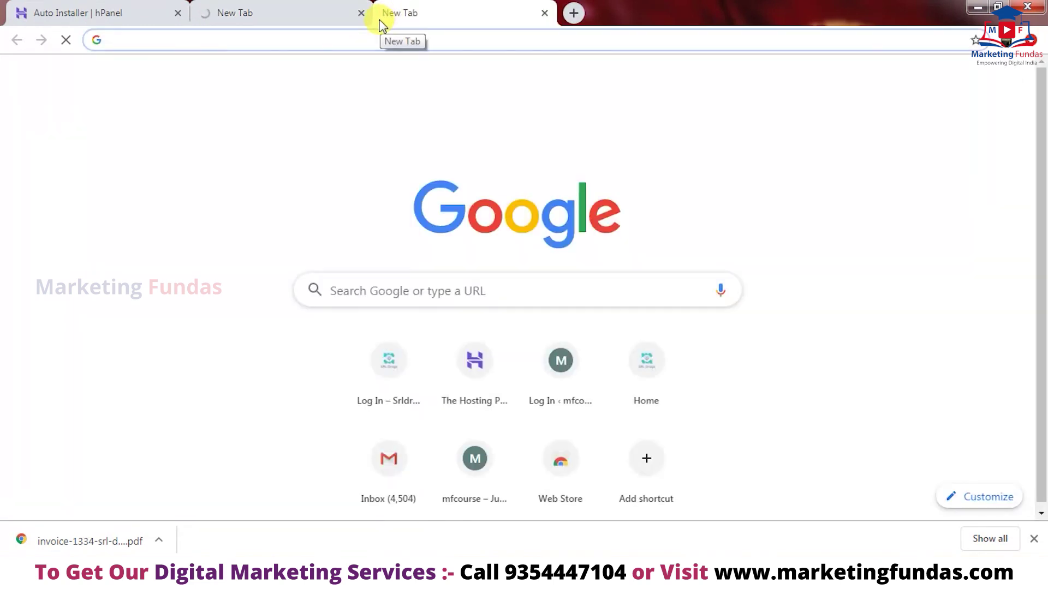
pyautogui.write('www.mfc')
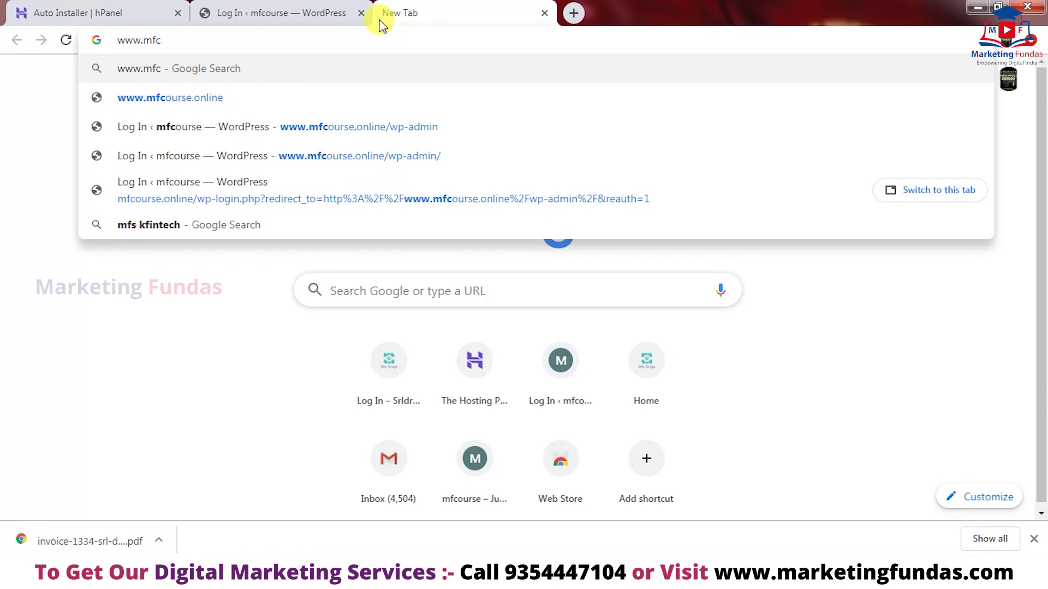
pyautogui.press('BackSpace')
pyautogui.write('cou')
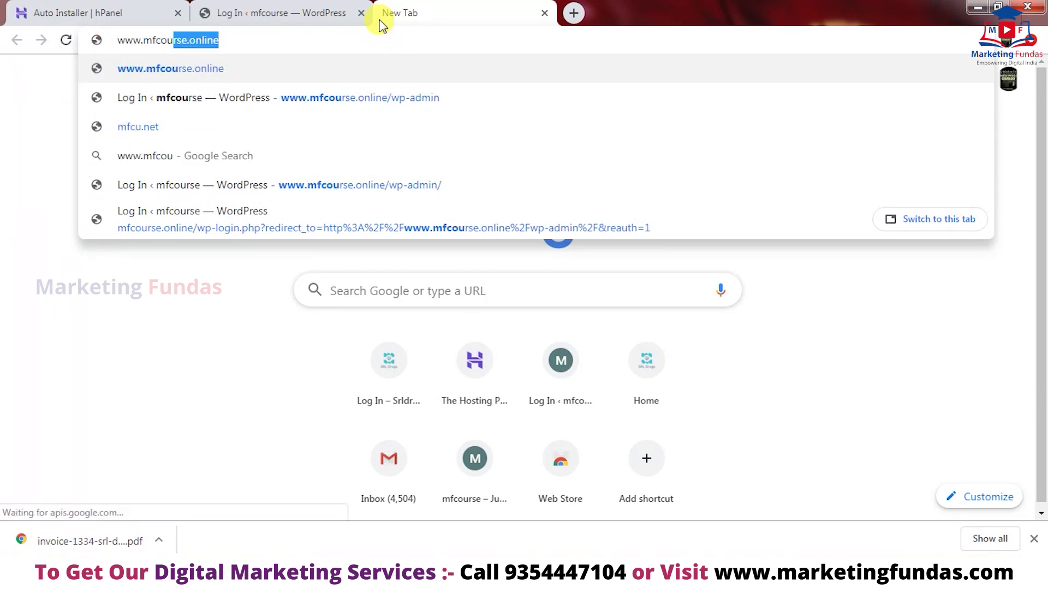
pyautogui.click(329, 38)
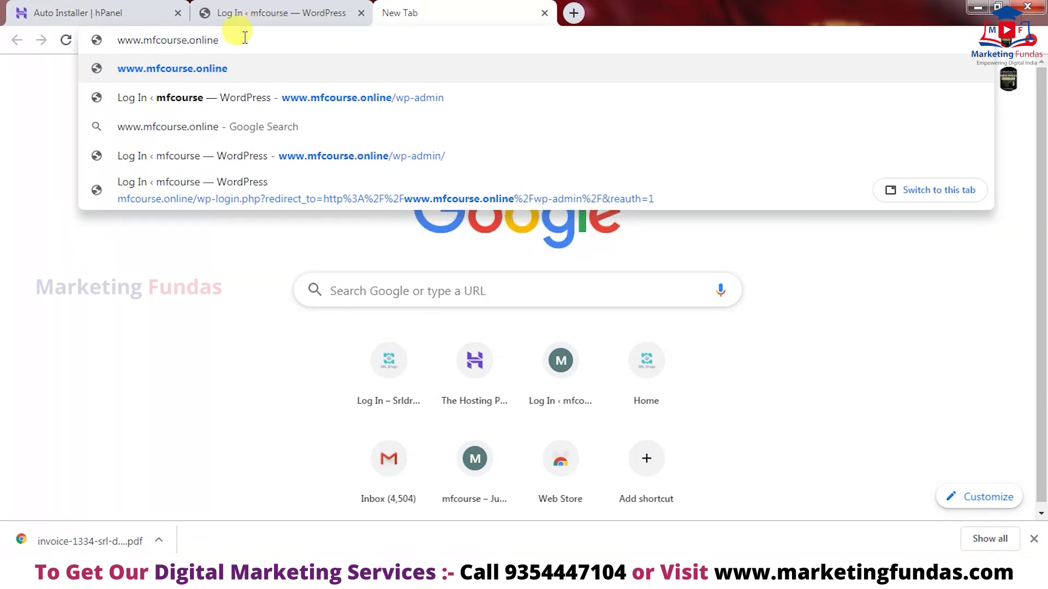
pyautogui.write('/w')
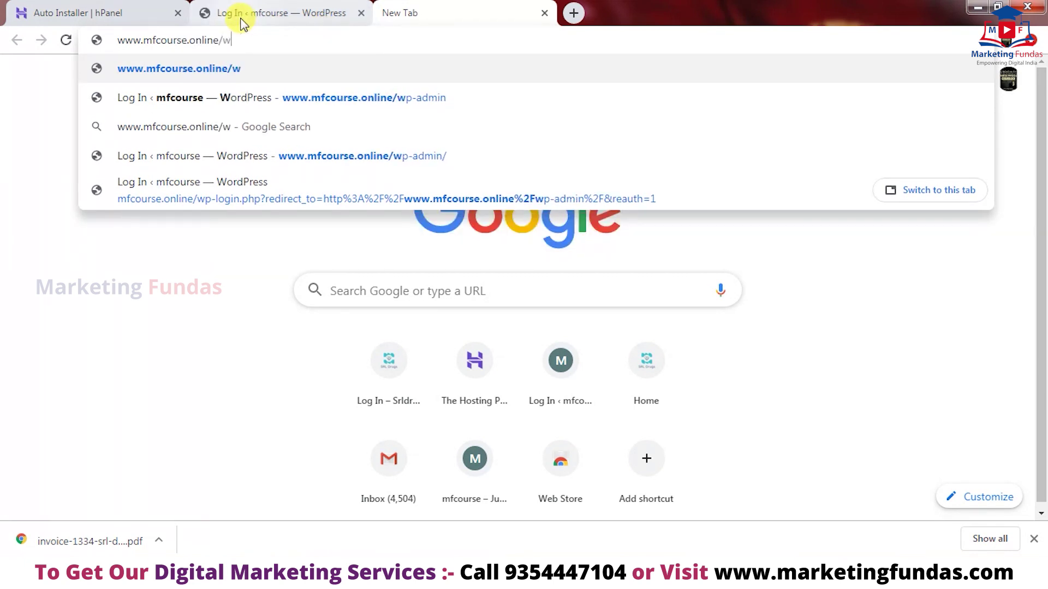
pyautogui.write('p-ad')
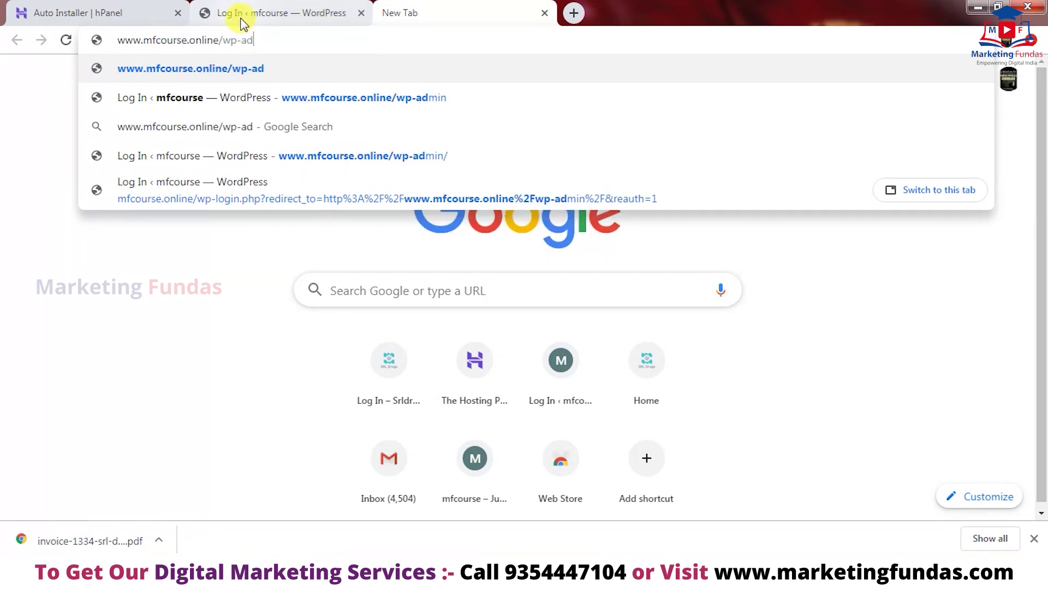
pyautogui.write('min')
pyautogui.press('BackSpace')
pyautogui.press('BackSpace')
pyautogui.press('BackSpace')
pyautogui.press('BackSpace')
pyautogui.press('BackSpace')
pyautogui.press('BackSpace')
pyautogui.press('BackSpace')
pyautogui.press('BackSpace')
pyautogui.press('BackSpace')
pyautogui.press('Return')
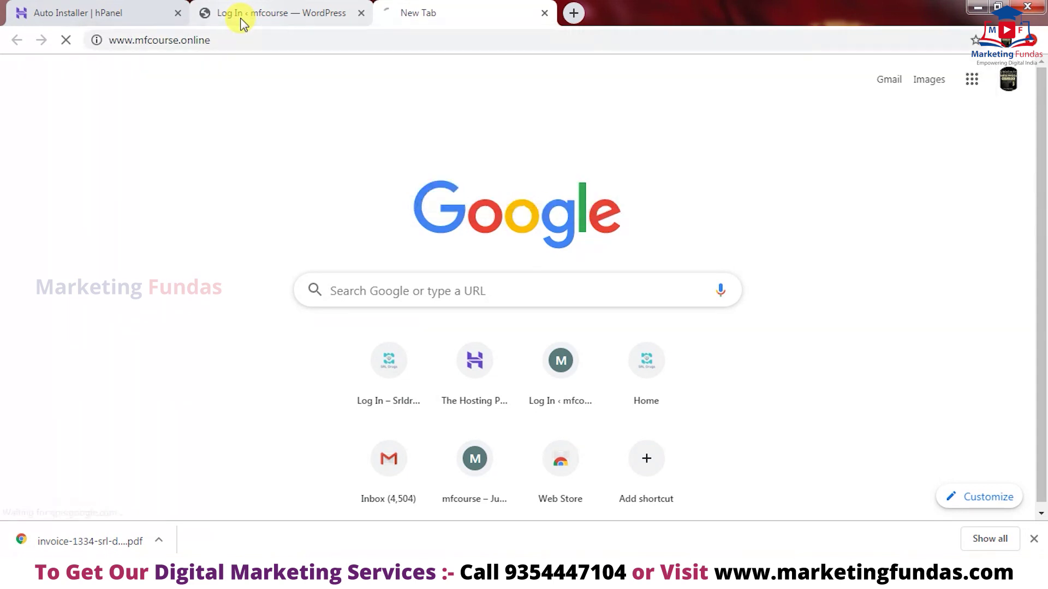
pyautogui.click(243, 20)
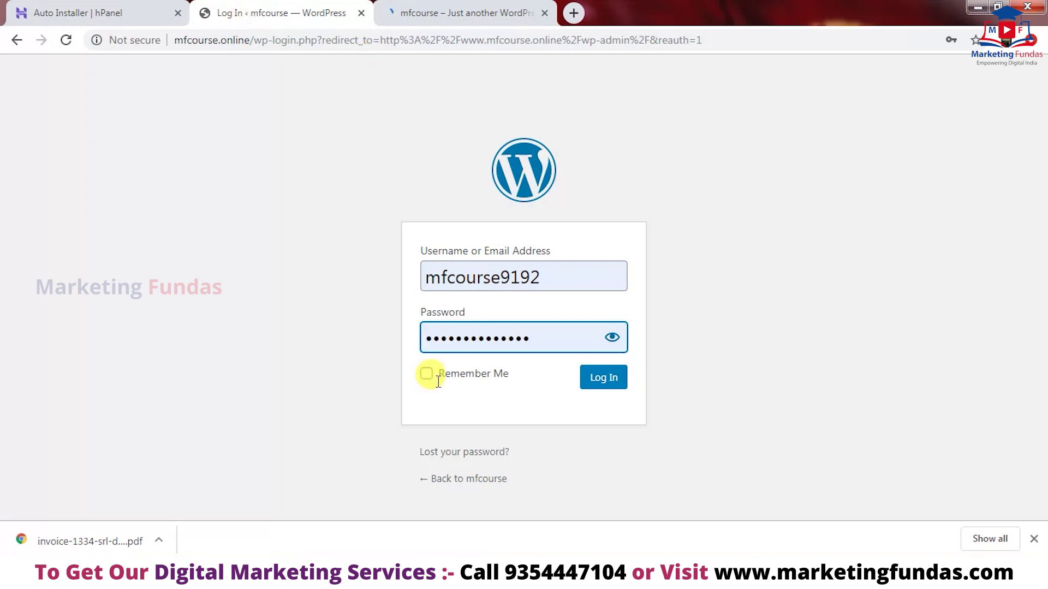
# - Log in to the mfcourse WordPress admin using the saved login credentials
pyautogui.moveTo(557, 275); pyautogui.dragTo(417, 283)
pyautogui.click(574, 272)
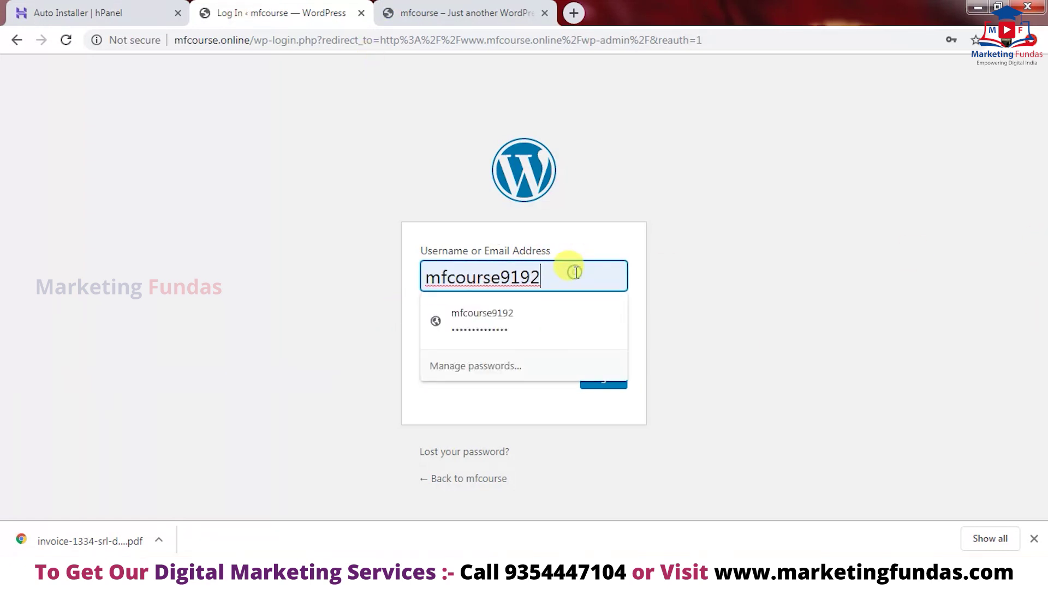
pyautogui.click(726, 331)
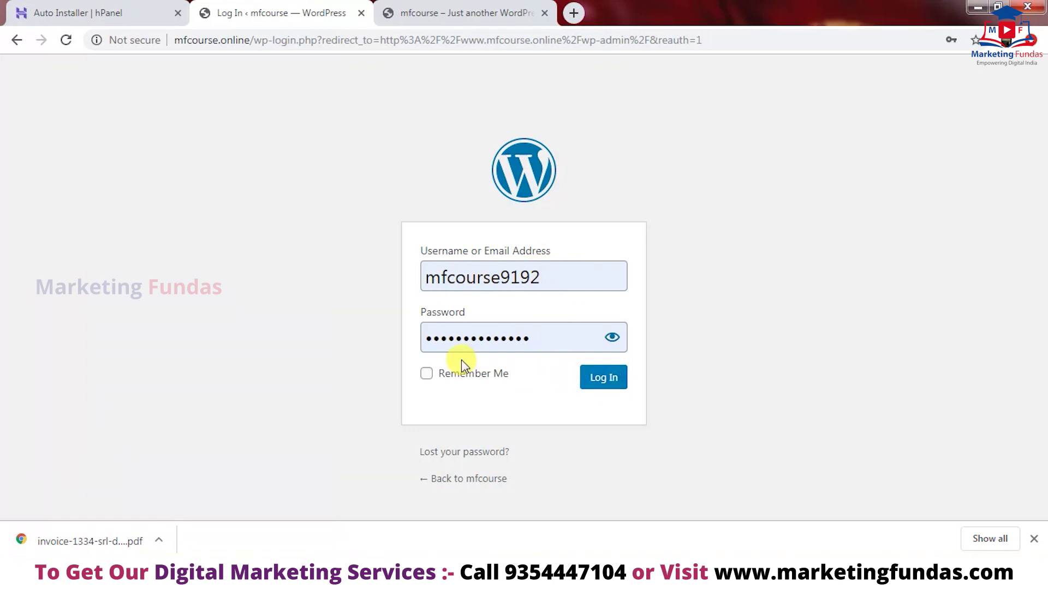
pyautogui.click(607, 379)
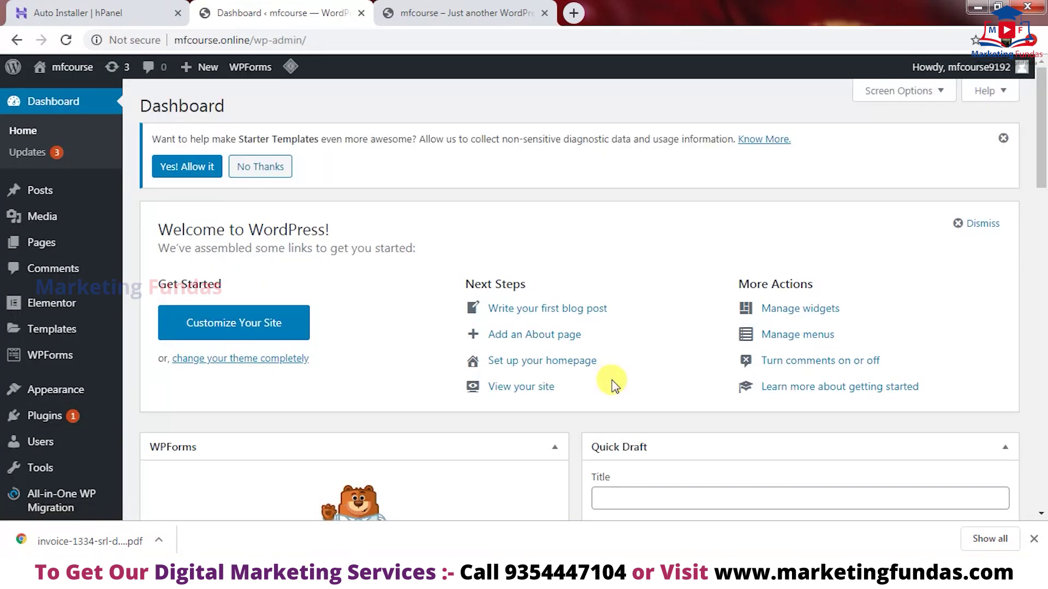
# - Go to Appearance > Themes to list the four installed themes
pyautogui.moveTo(1041, 156); pyautogui.dragTo(1031, 99)
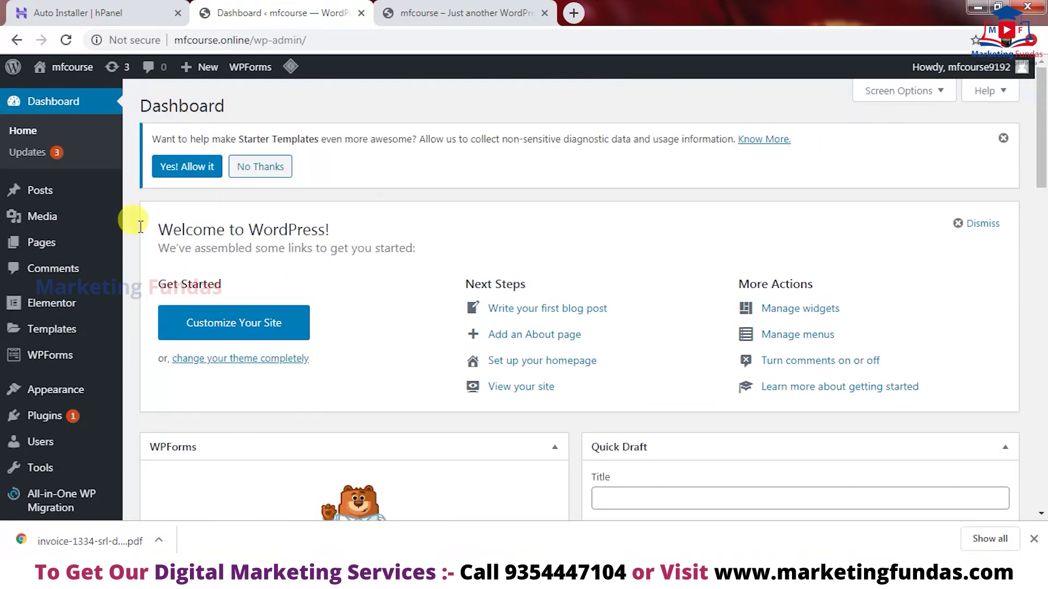
pyautogui.moveTo(54, 190)
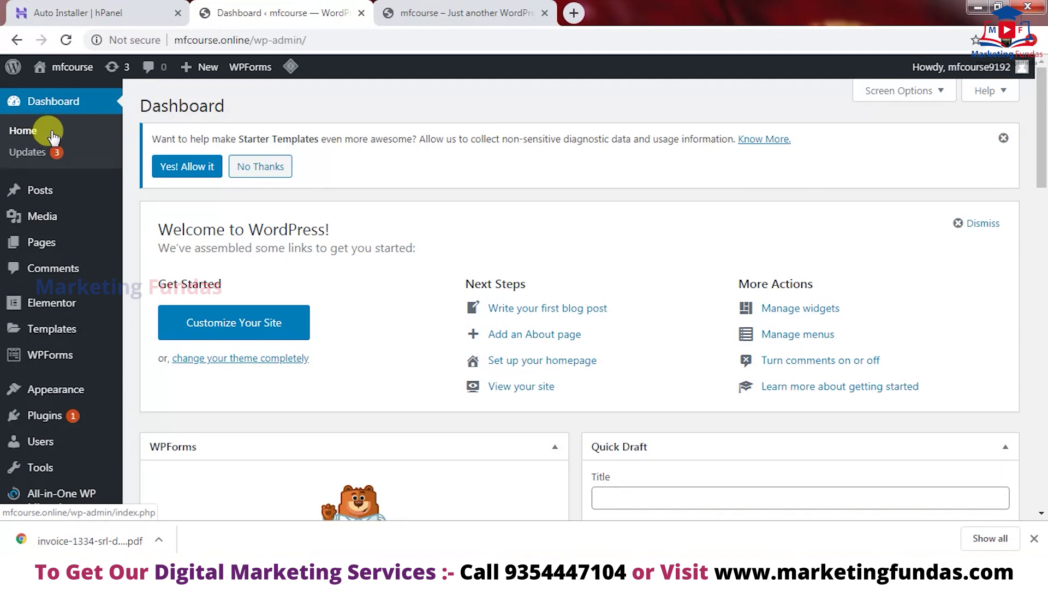
pyautogui.moveTo(44, 430)
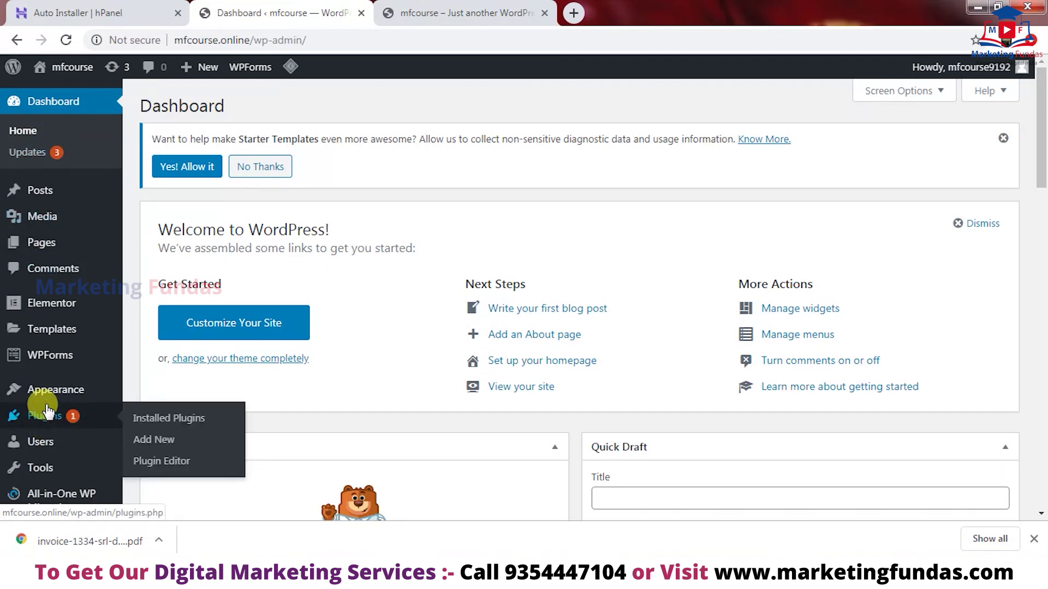
pyautogui.moveTo(49, 402)
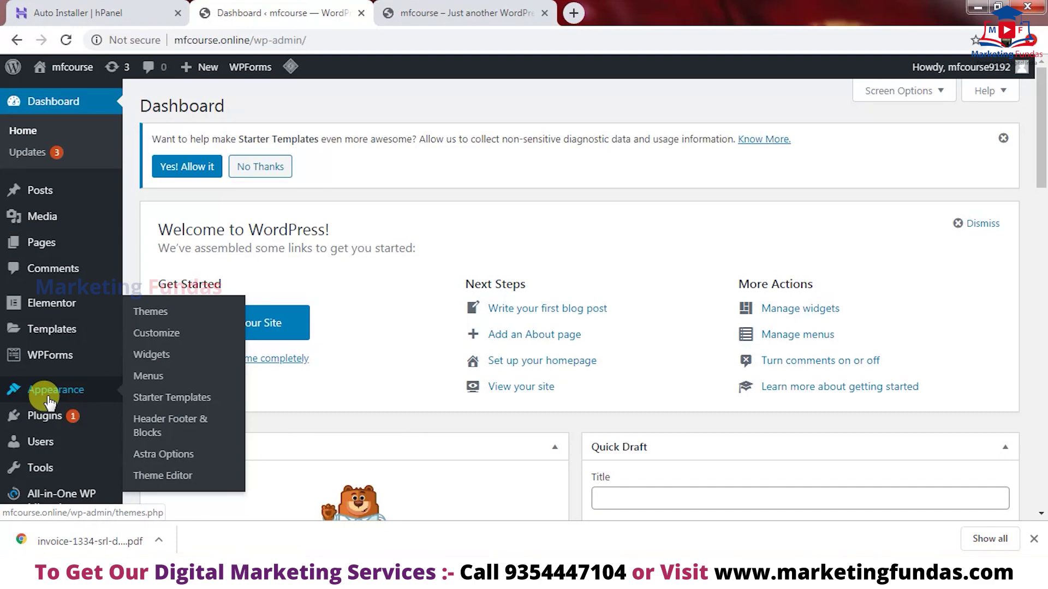
pyautogui.moveTo(1043, 86); pyautogui.dragTo(1043, 109)
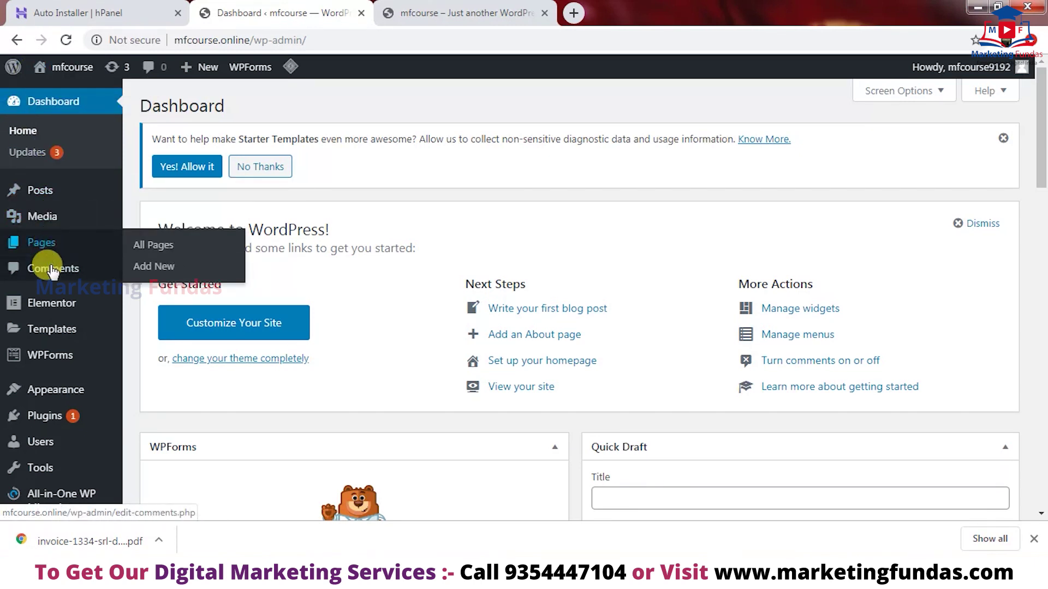
pyautogui.moveTo(54, 365)
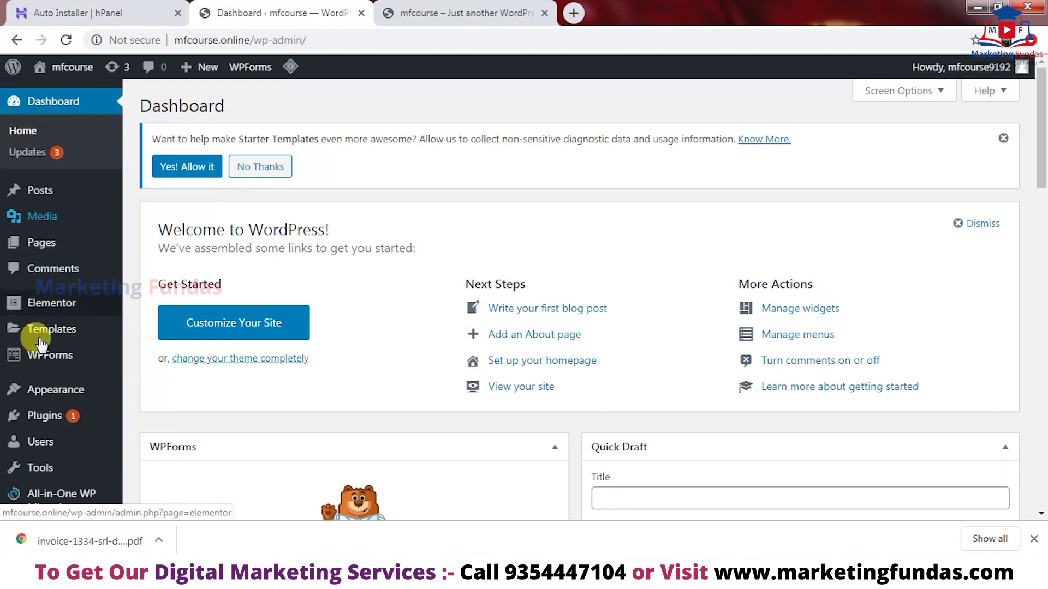
pyautogui.moveTo(37, 393)
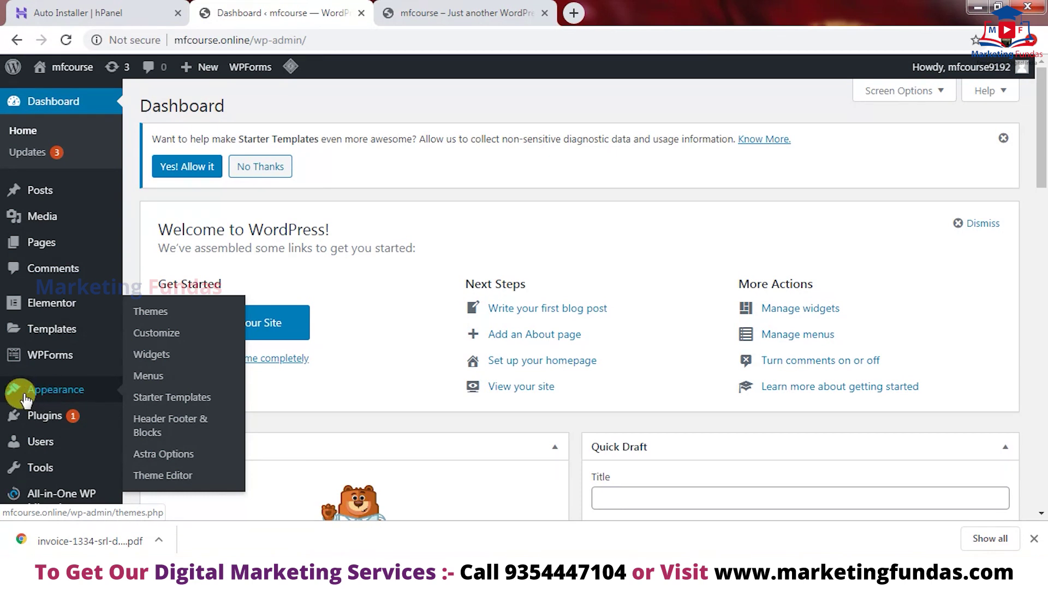
pyautogui.click(156, 313)
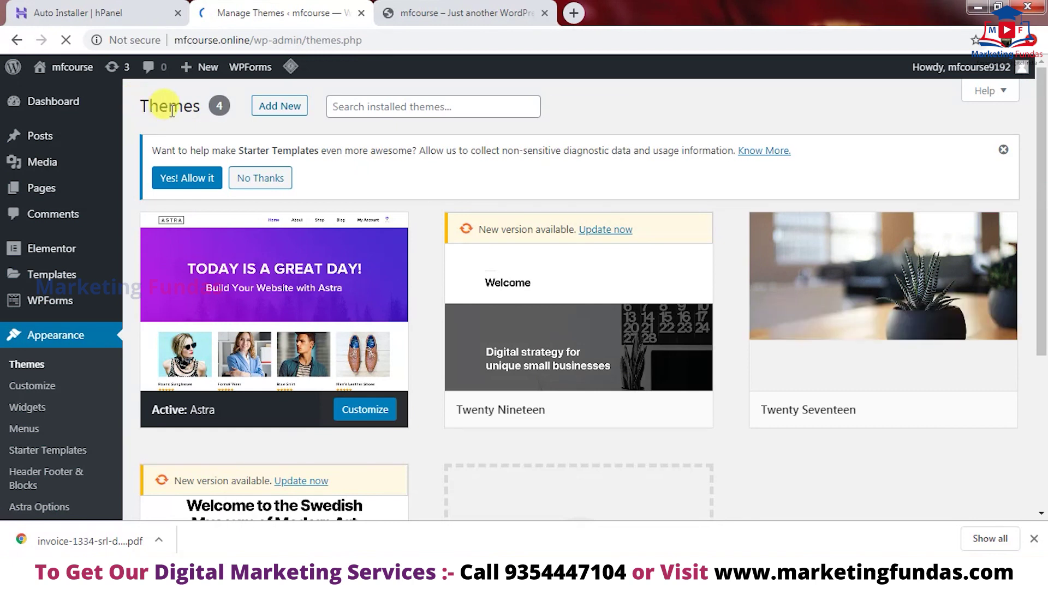
# - Search Add New themes for 'astr' and activate the Astra theme
pyautogui.click(282, 108)
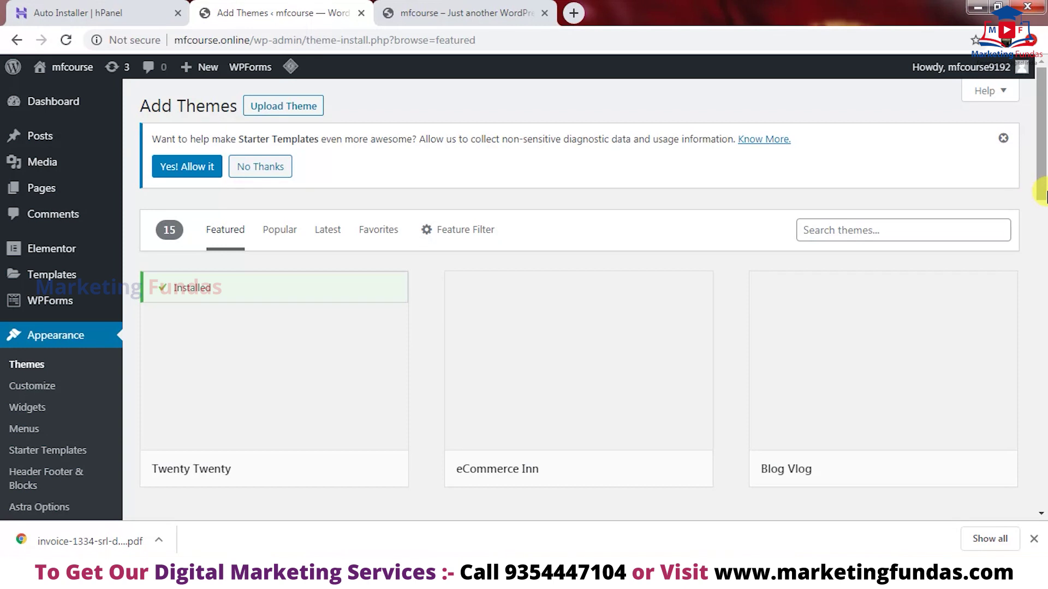
pyautogui.scroll(-1, 1044, 191)
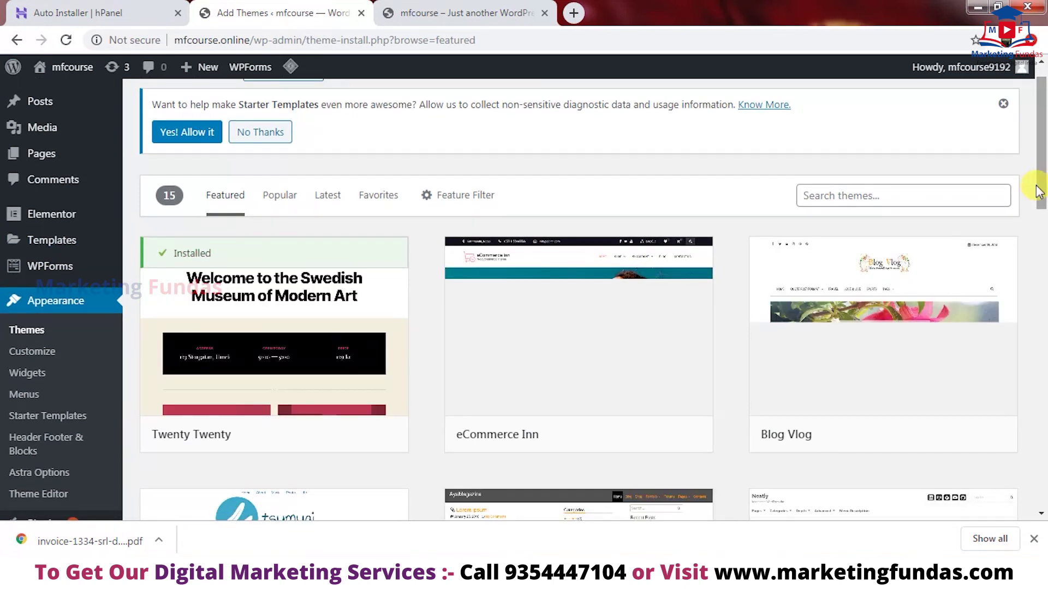
pyautogui.click(906, 195)
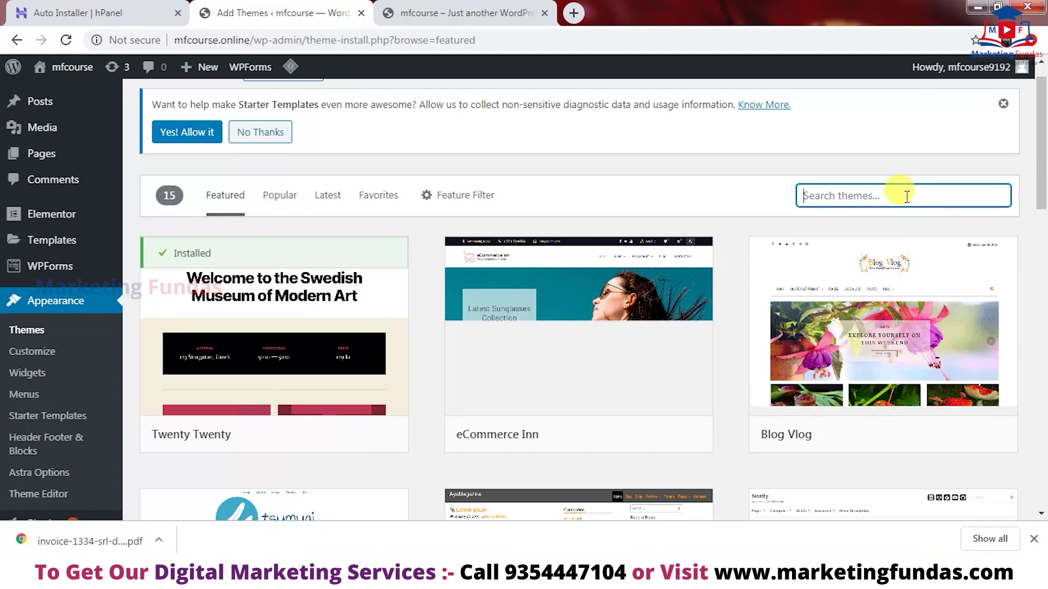
pyautogui.write('astra')
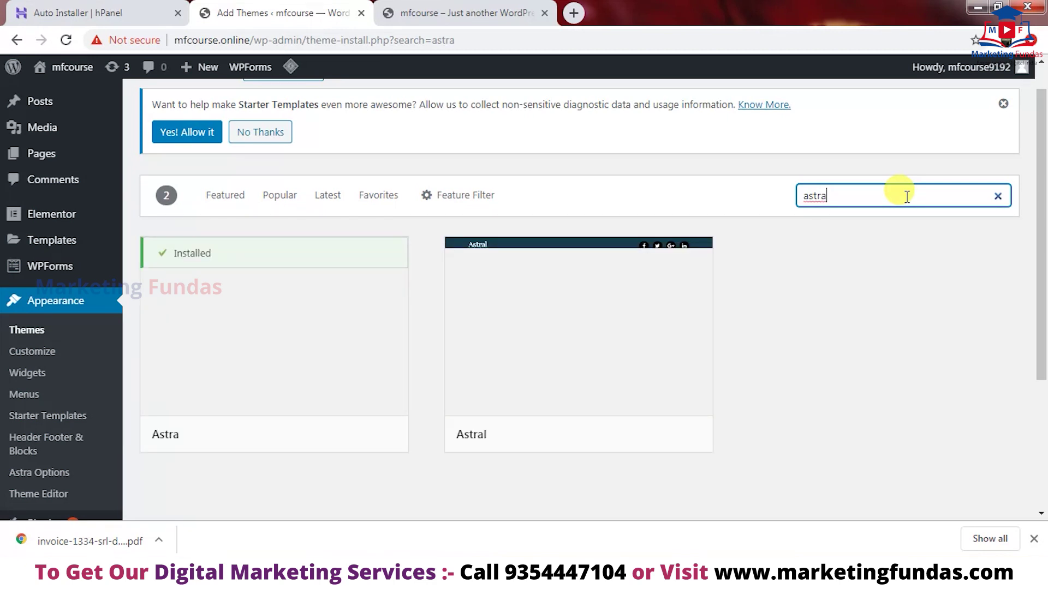
pyautogui.moveTo(283, 431)
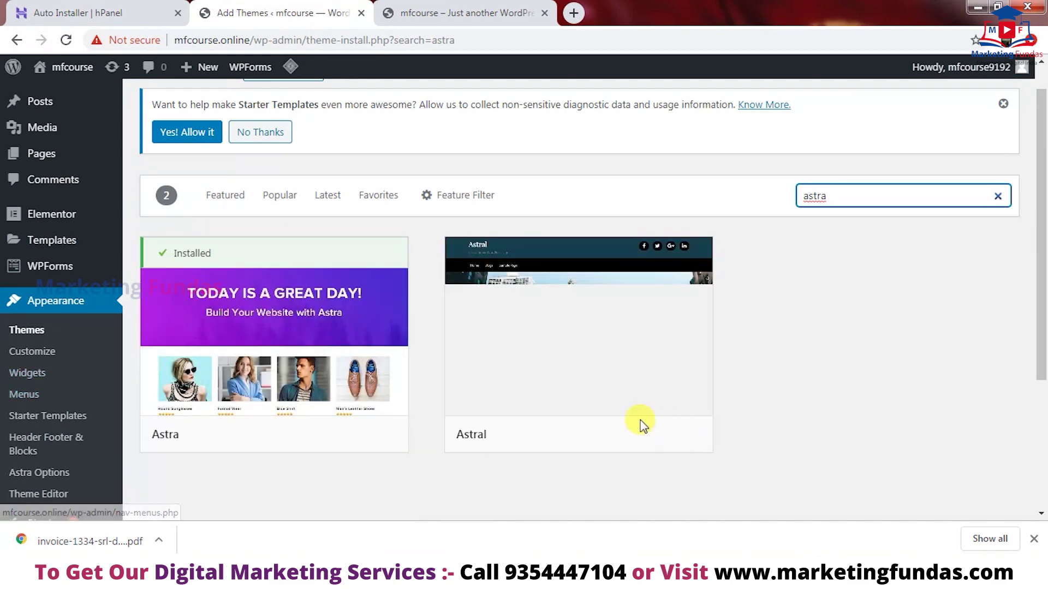
pyautogui.moveTo(1041, 180); pyautogui.dragTo(1035, 150)
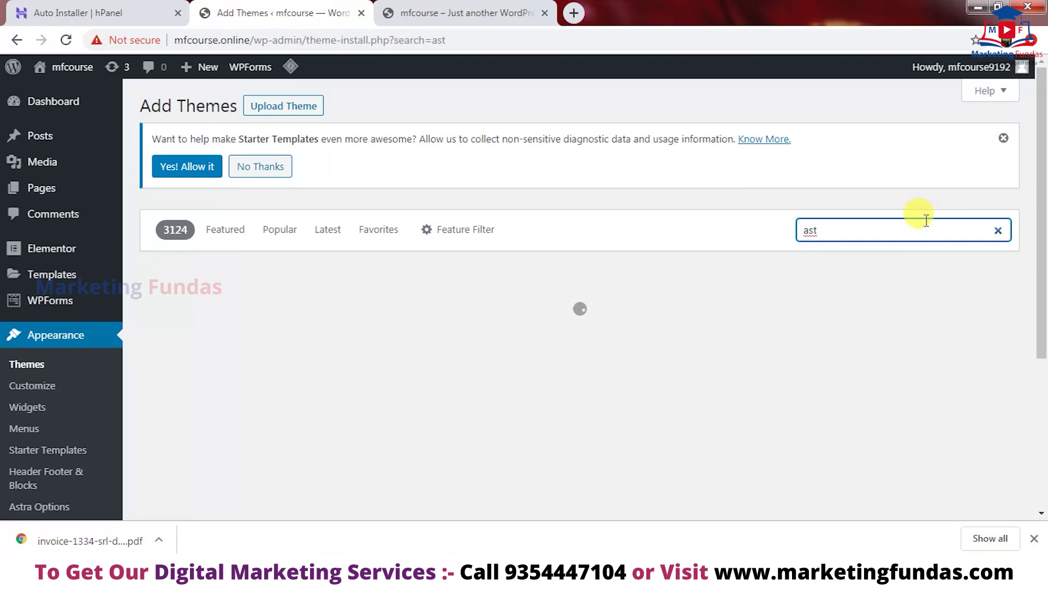
pyautogui.write('ra')
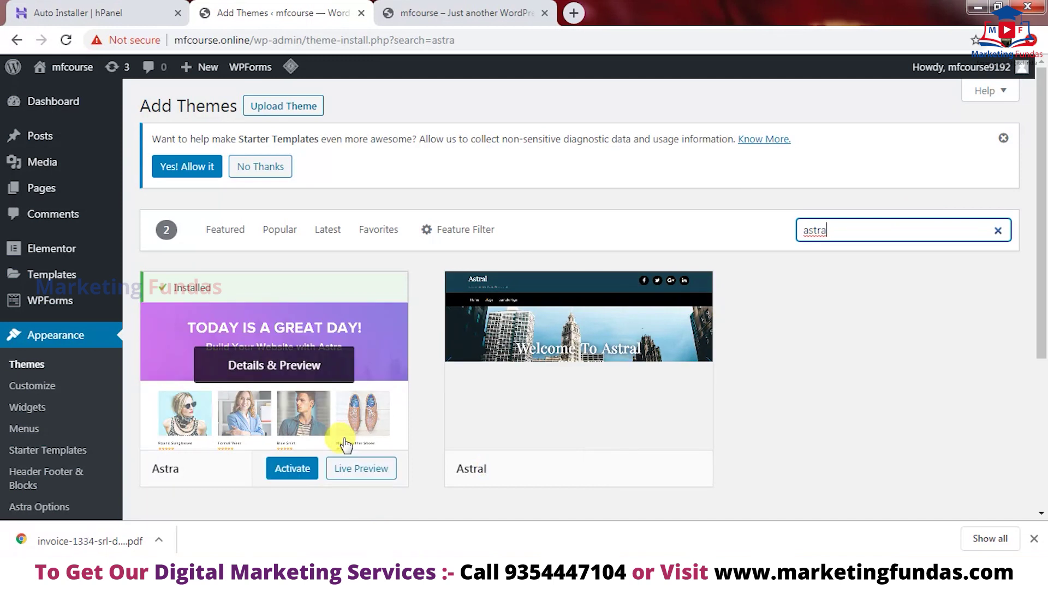
pyautogui.click(307, 470)
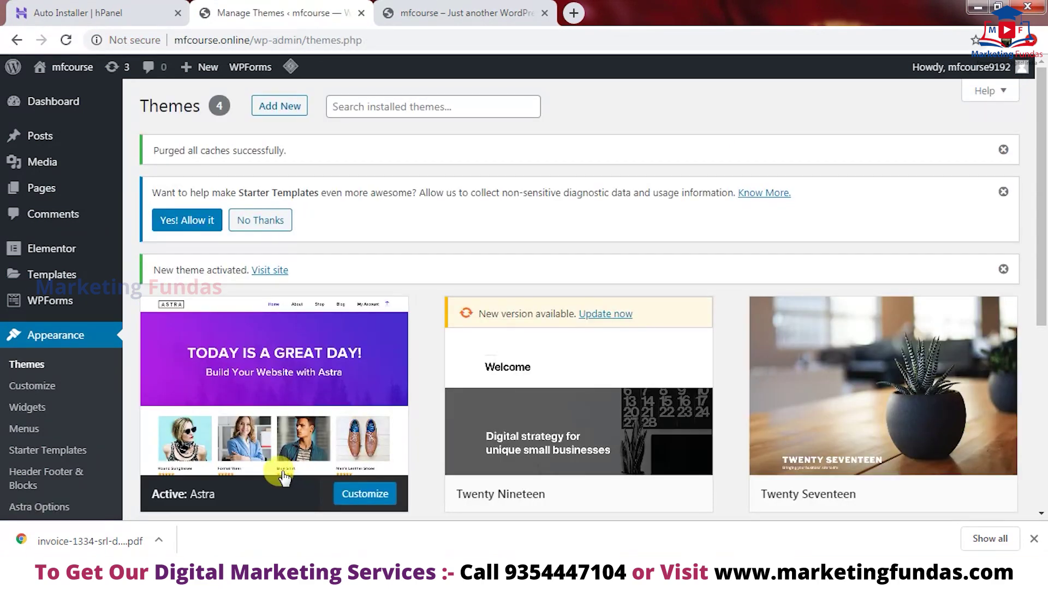
pyautogui.moveTo(1043, 191); pyautogui.dragTo(1037, 238)
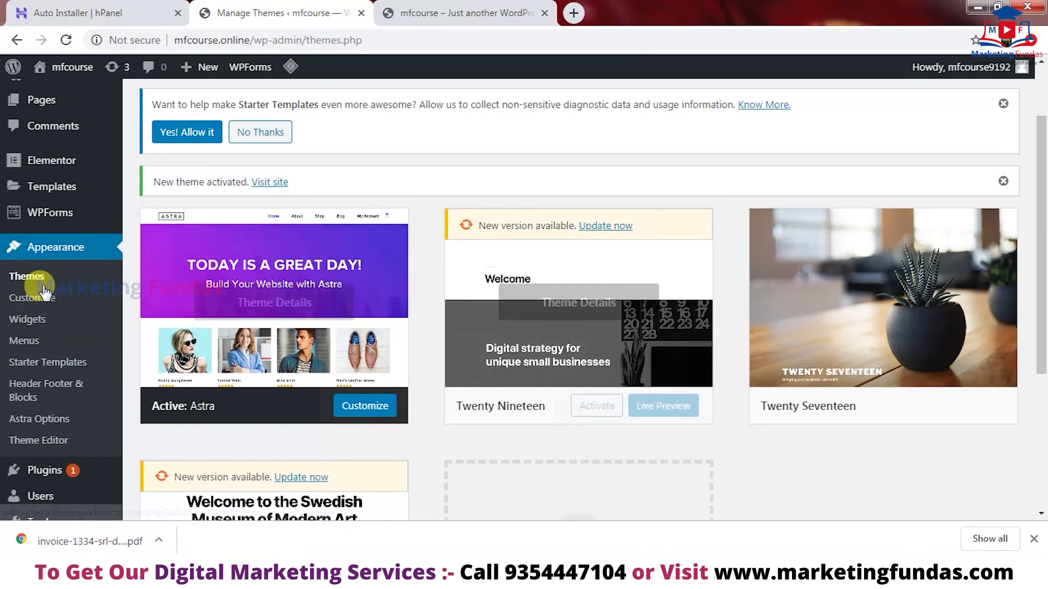
pyautogui.moveTo(628, 405)
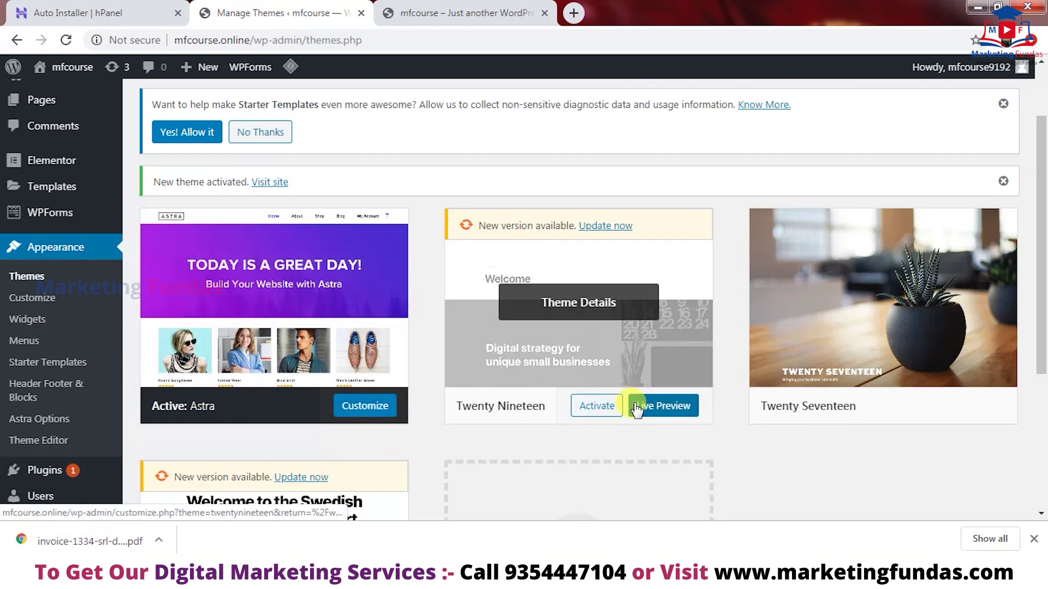
pyautogui.moveTo(397, 403)
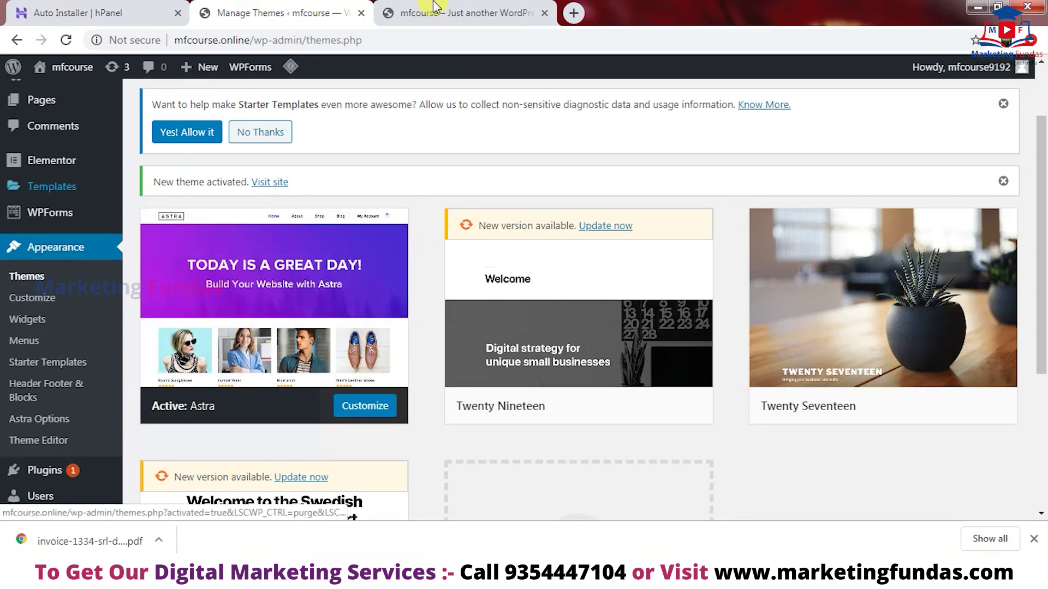
# - Reload the live mfcourse.online tab and check the footer credits the Astra theme
pyautogui.click(418, 13)
pyautogui.click(64, 41)
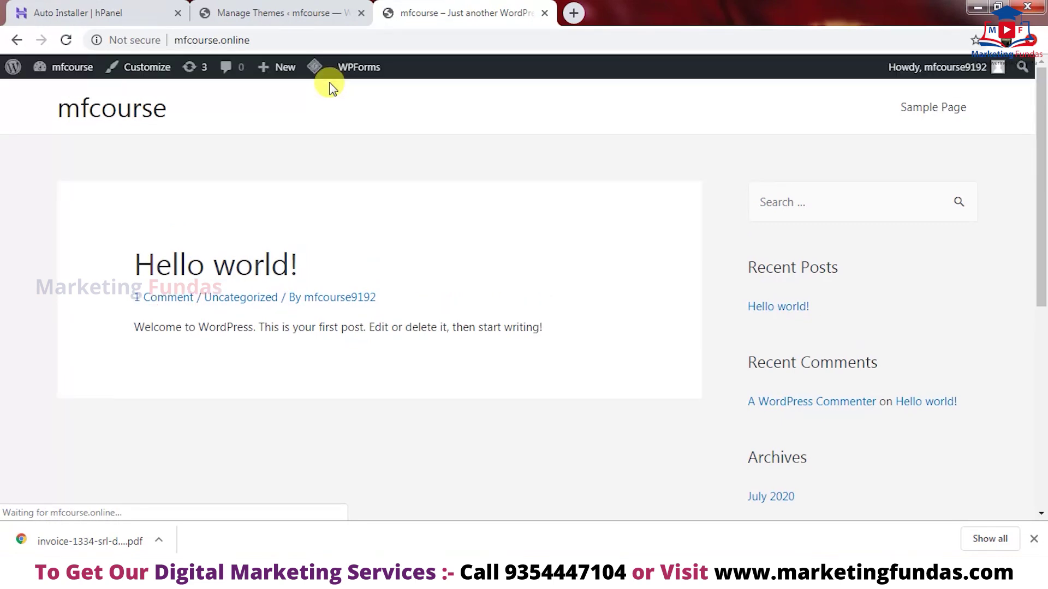
pyautogui.moveTo(1042, 175); pyautogui.dragTo(1041, 550)
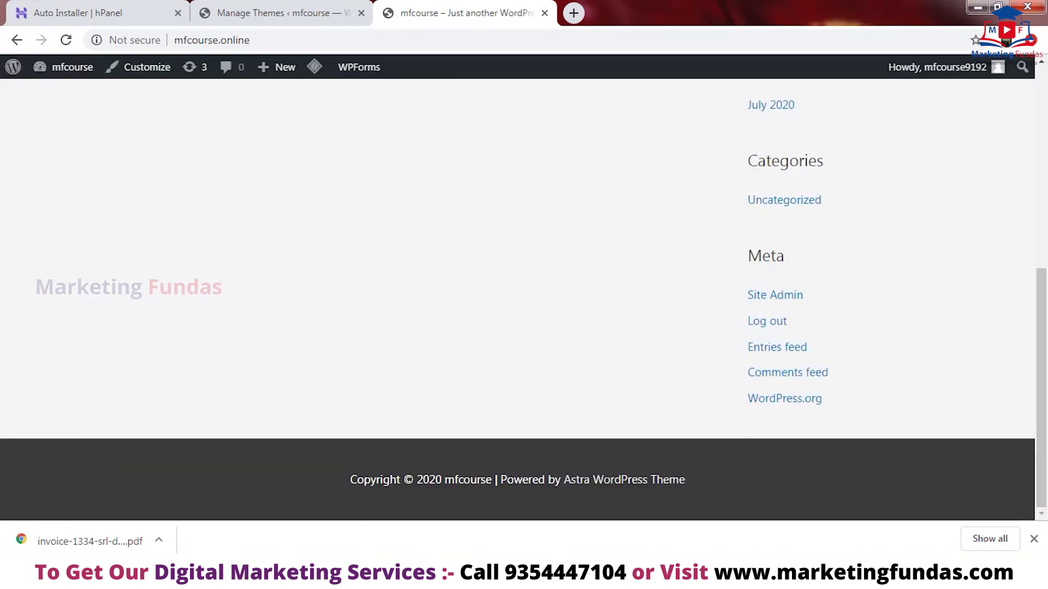
pyautogui.moveTo(1042, 365); pyautogui.dragTo(1021, 174)
pyautogui.scroll(3, 1022, 174)
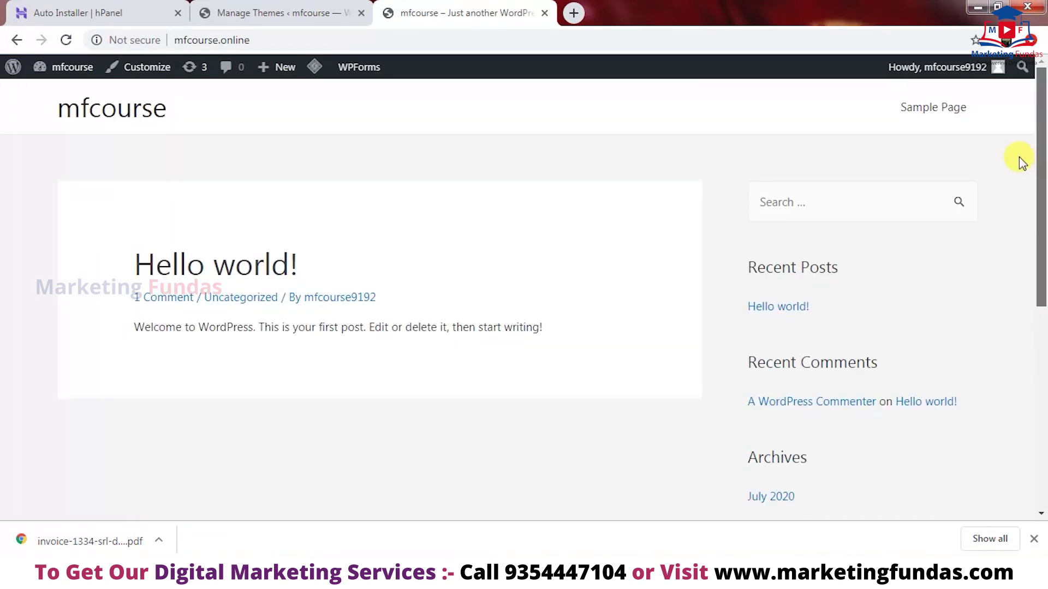
# - Return to the Manage Themes tab and head to Plugins > Add New
pyautogui.click(237, 7)
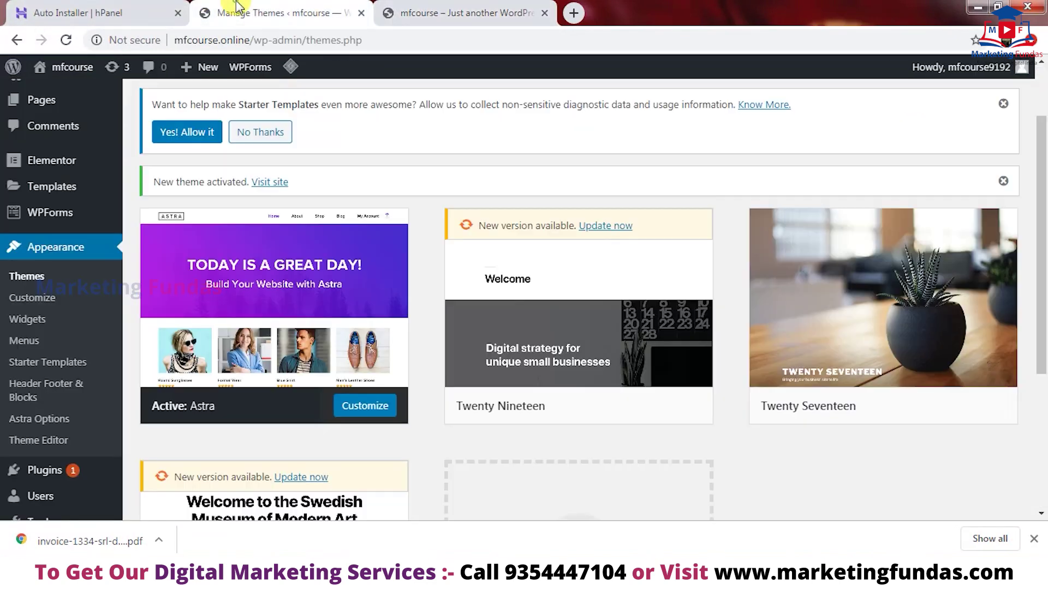
pyautogui.scroll(-5, 1043, 180)
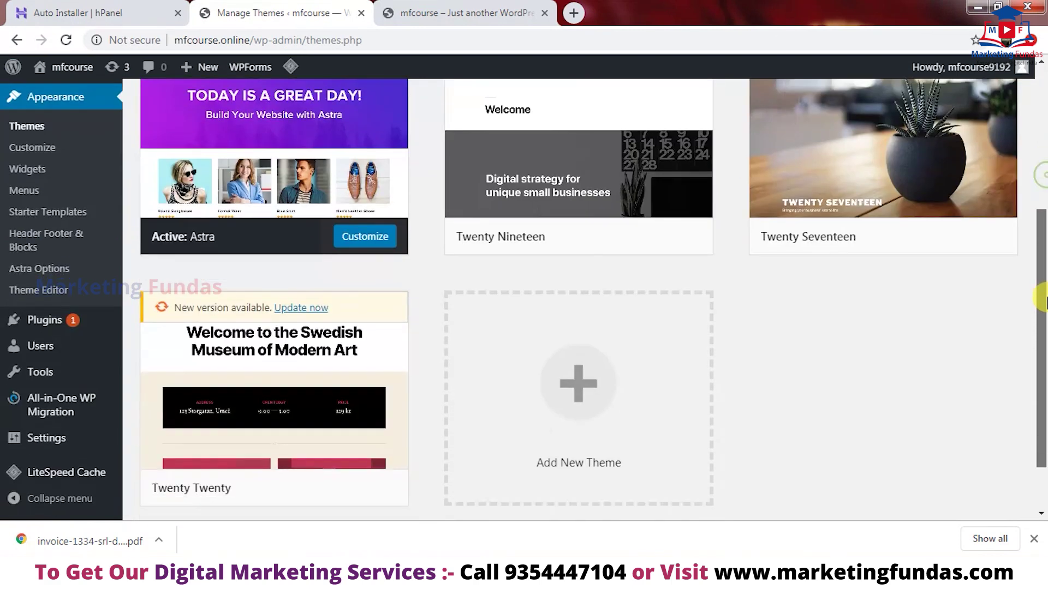
pyautogui.moveTo(40, 322)
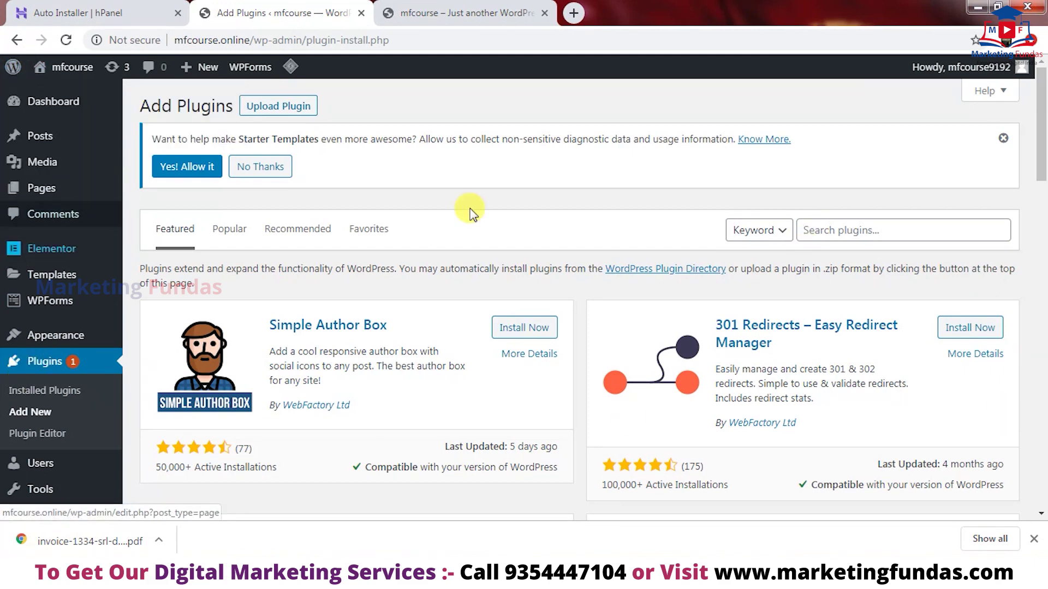
# - Search plugins for 'elementor' and confirm Elementor Page Builder shows Active
pyautogui.scroll(-2, 1044, 148)
pyautogui.scroll(2, 1043, 147)
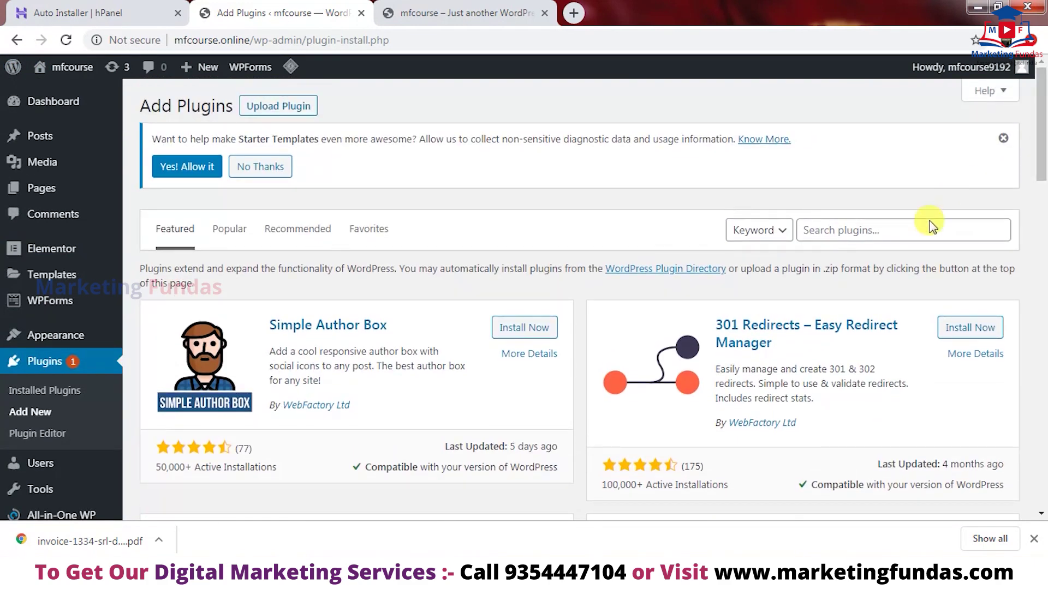
pyautogui.click(917, 229)
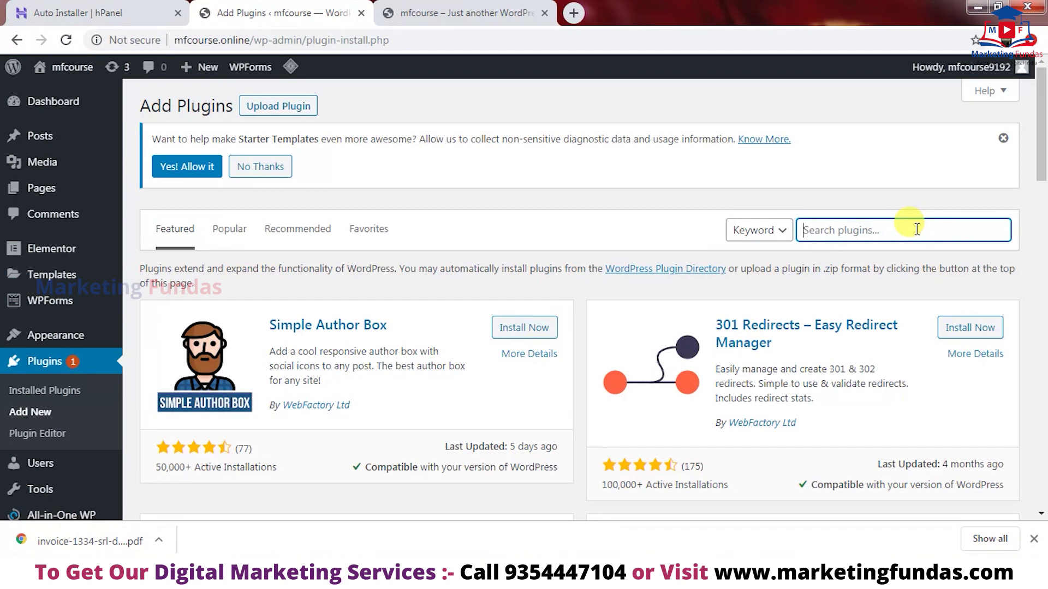
pyautogui.write('elementor')
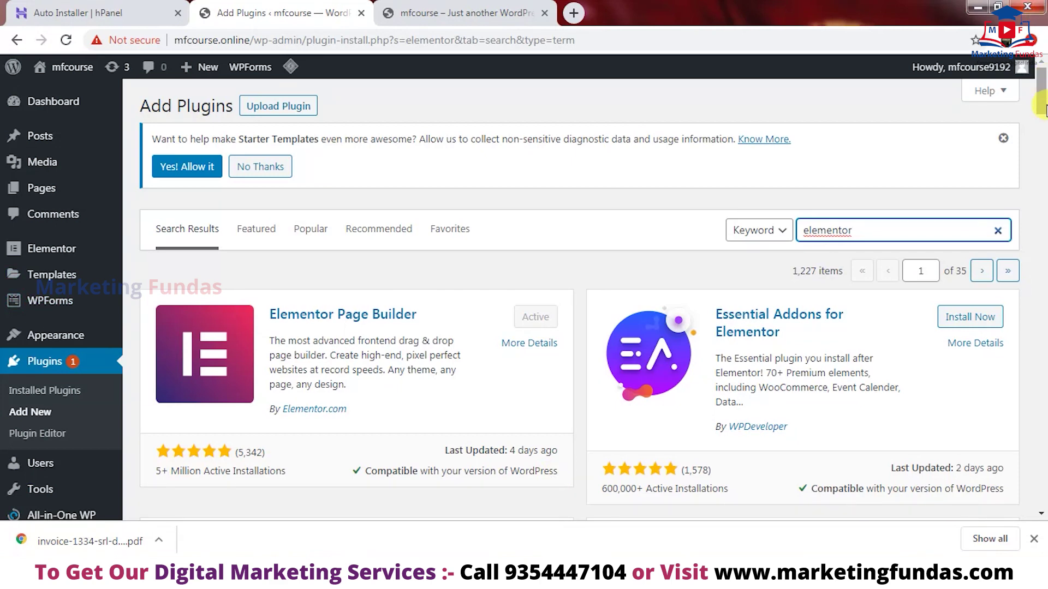
pyautogui.scroll(-3, 761, 321)
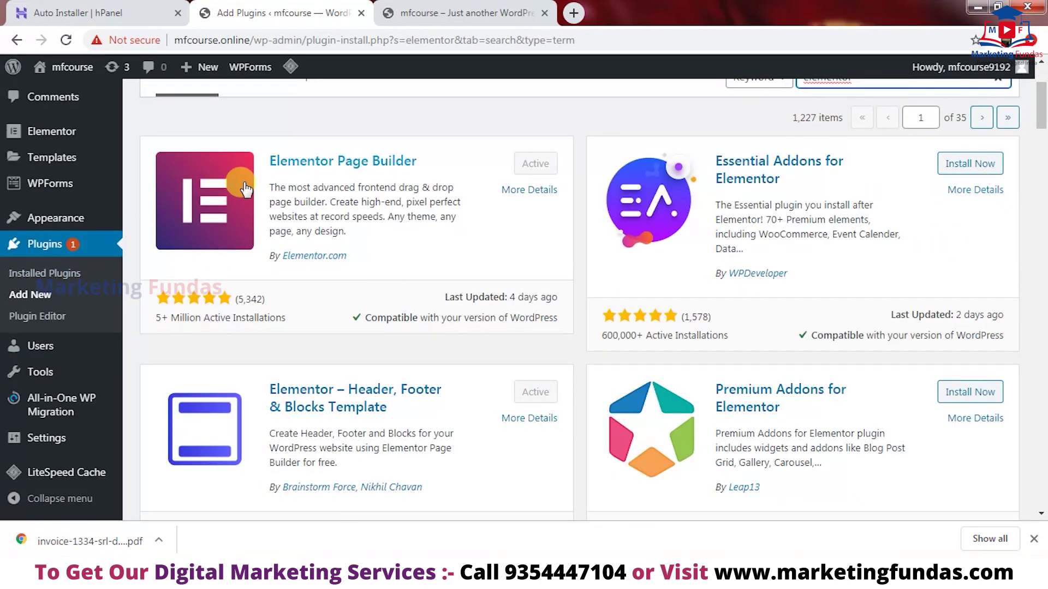
pyautogui.moveTo(53, 157)
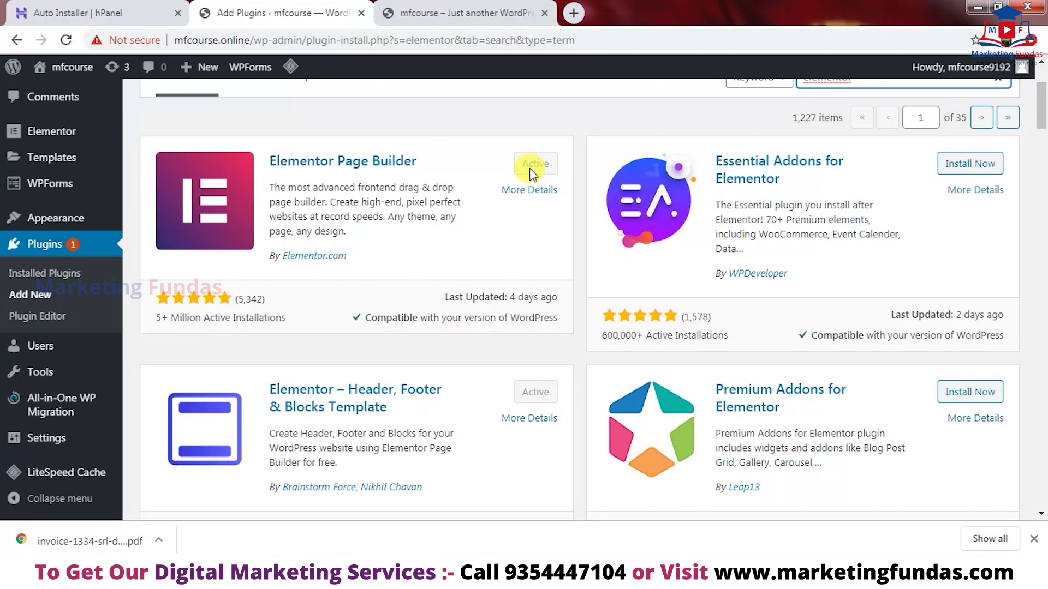
pyautogui.click(141, 134)
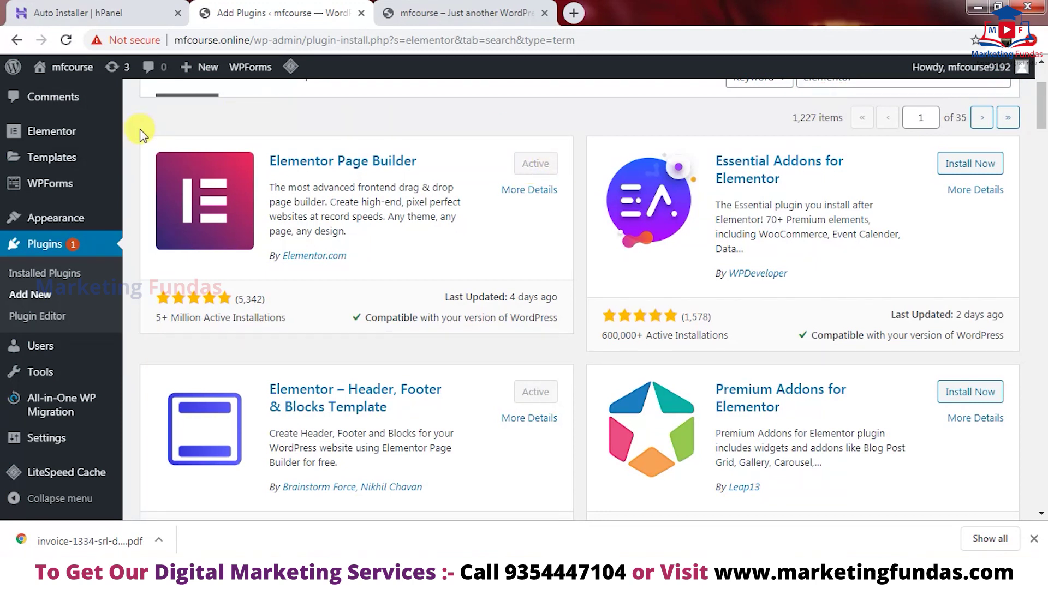
pyautogui.keyDown('shift'); pyautogui.click(565, 326); pyautogui.keyUp('shift')
pyautogui.click(562, 335)
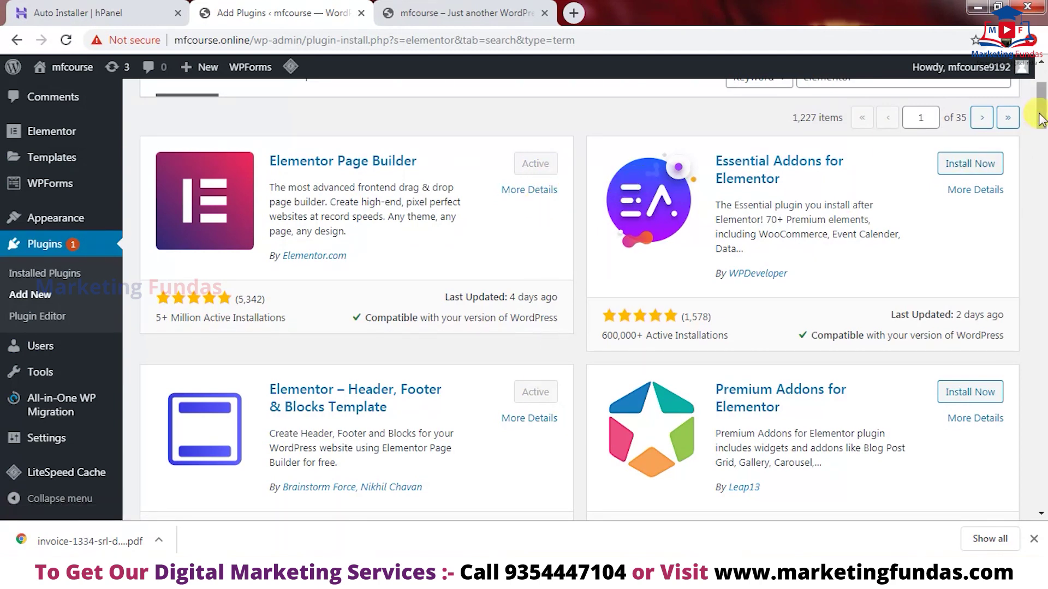
pyautogui.scroll(3, 1042, 119)
pyautogui.moveTo(853, 230); pyautogui.dragTo(769, 243)
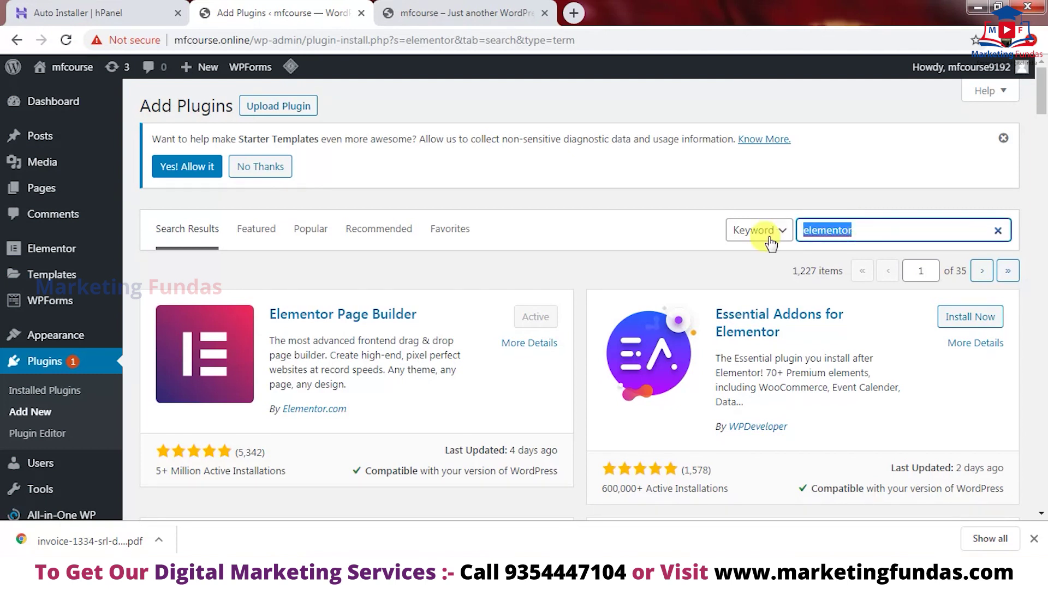
# - Search plugins for 'astra starter' and confirm Starter Templates by Brainstorm Force is Active
pyautogui.press('BackSpace')
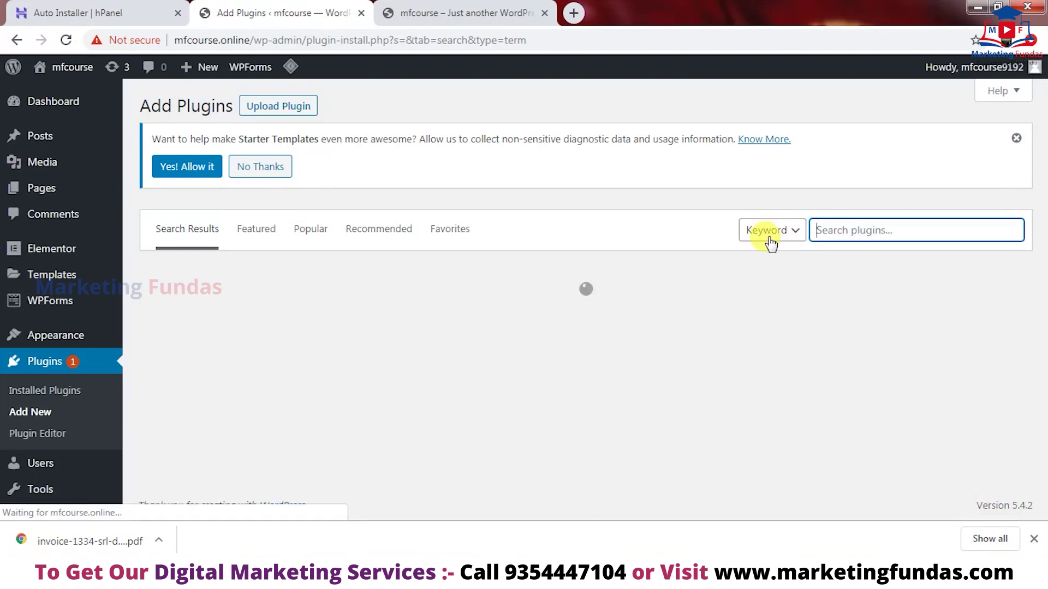
pyautogui.write('astra starter')
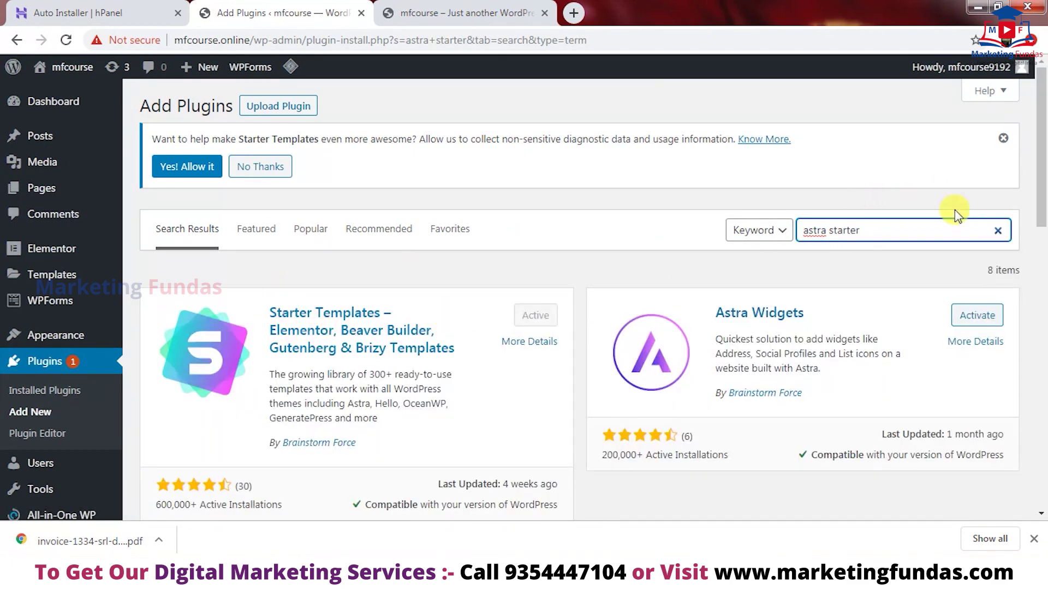
pyautogui.scroll(-2, 797, 235)
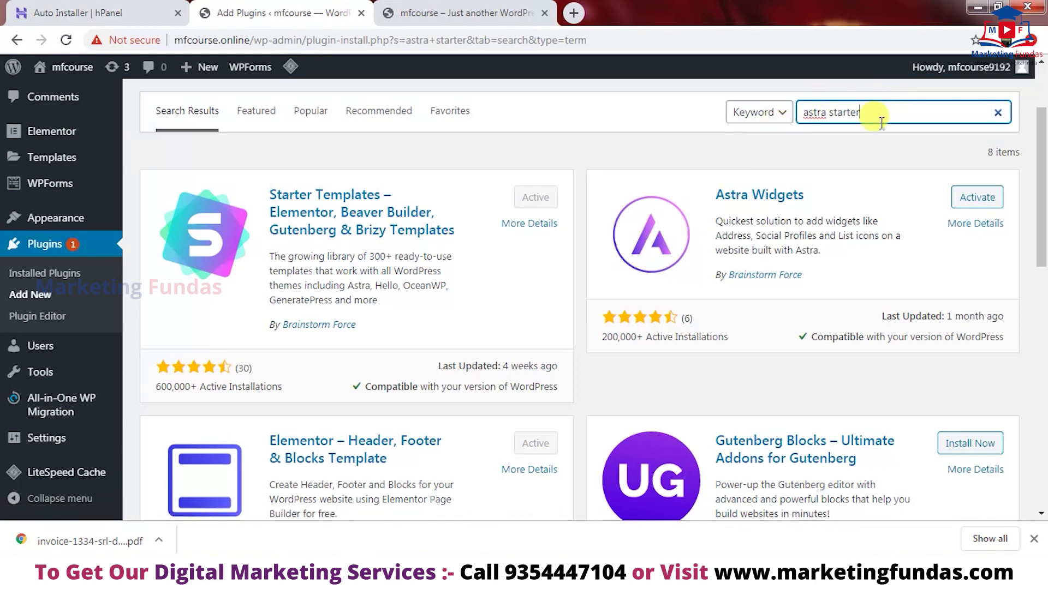
pyautogui.moveTo(870, 112); pyautogui.dragTo(713, 129)
pyautogui.click(905, 103)
pyautogui.moveTo(1043, 234); pyautogui.dragTo(1044, 180)
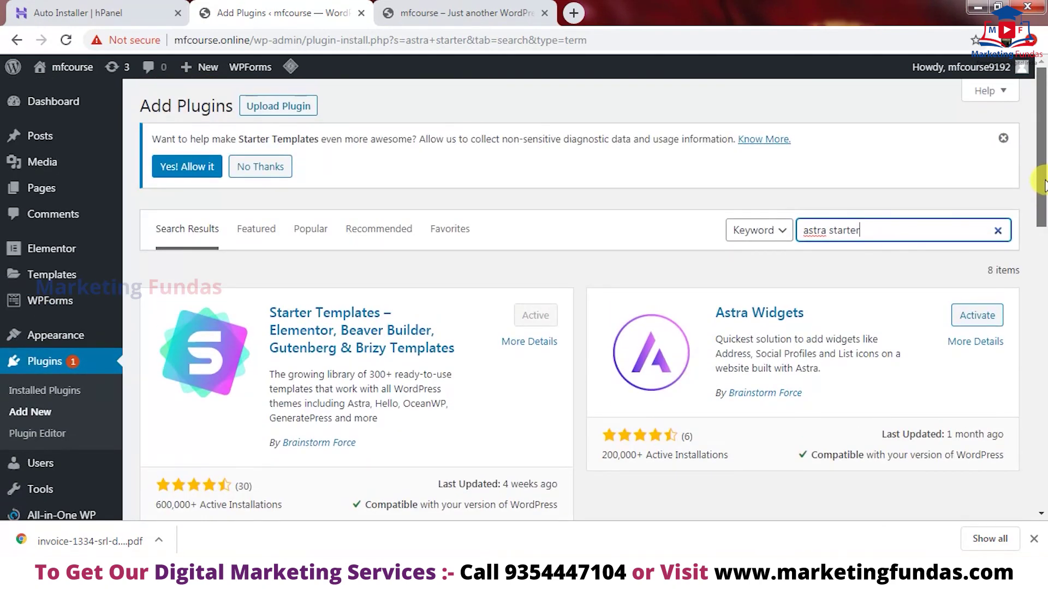
# - In the installed plugins list, open See Library under Starter Templates
pyautogui.click(40, 392)
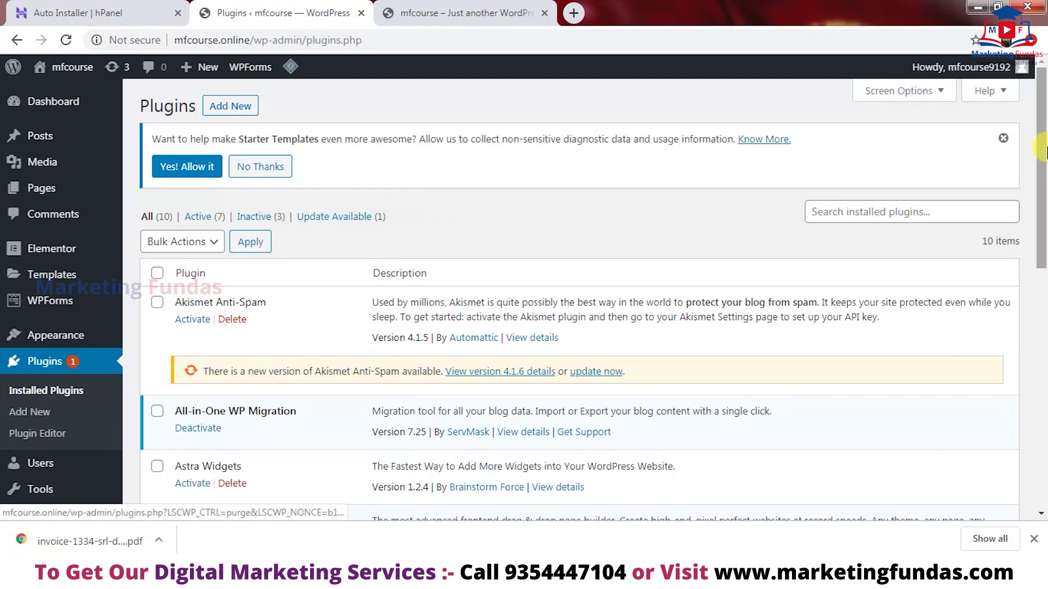
pyautogui.moveTo(1044, 148); pyautogui.dragTo(1043, 157)
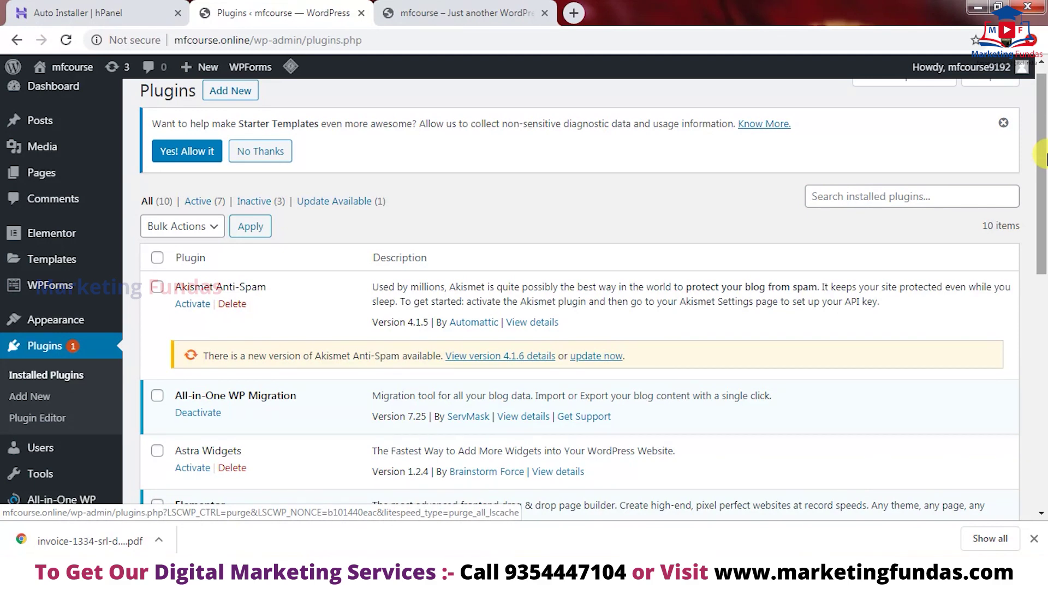
pyautogui.moveTo(1045, 158); pyautogui.dragTo(1043, 365)
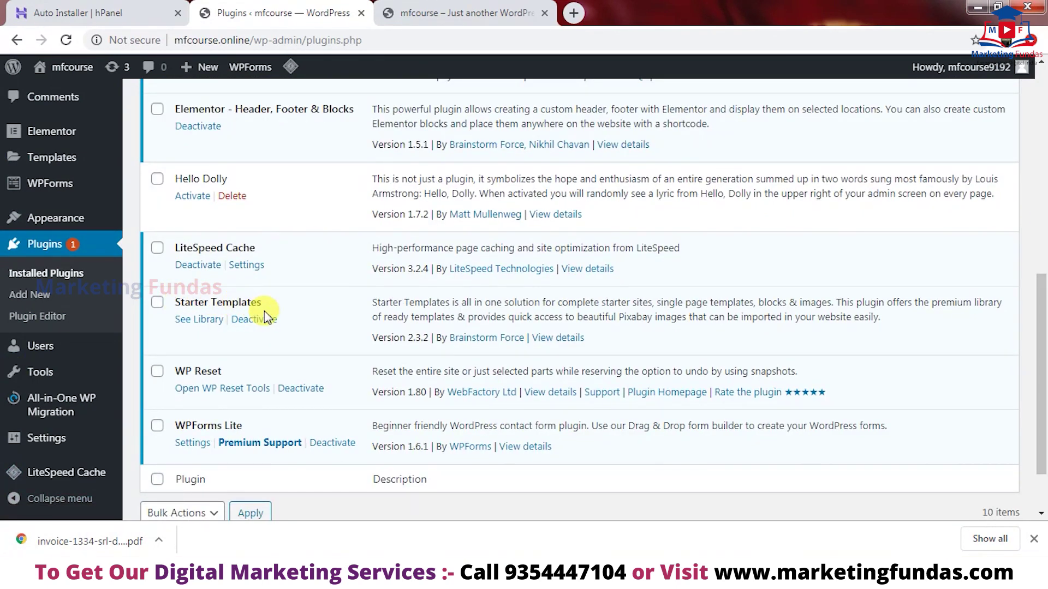
pyautogui.click(200, 321)
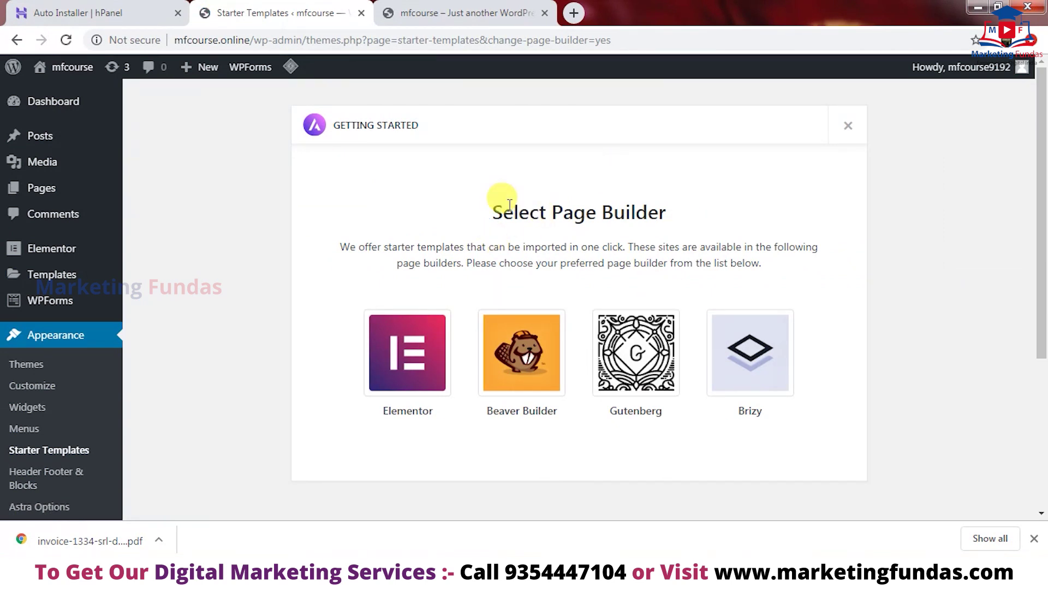
# - Choose Elementor as the page builder for the starter templates
pyautogui.moveTo(339, 247); pyautogui.dragTo(802, 276)
pyautogui.click(803, 276)
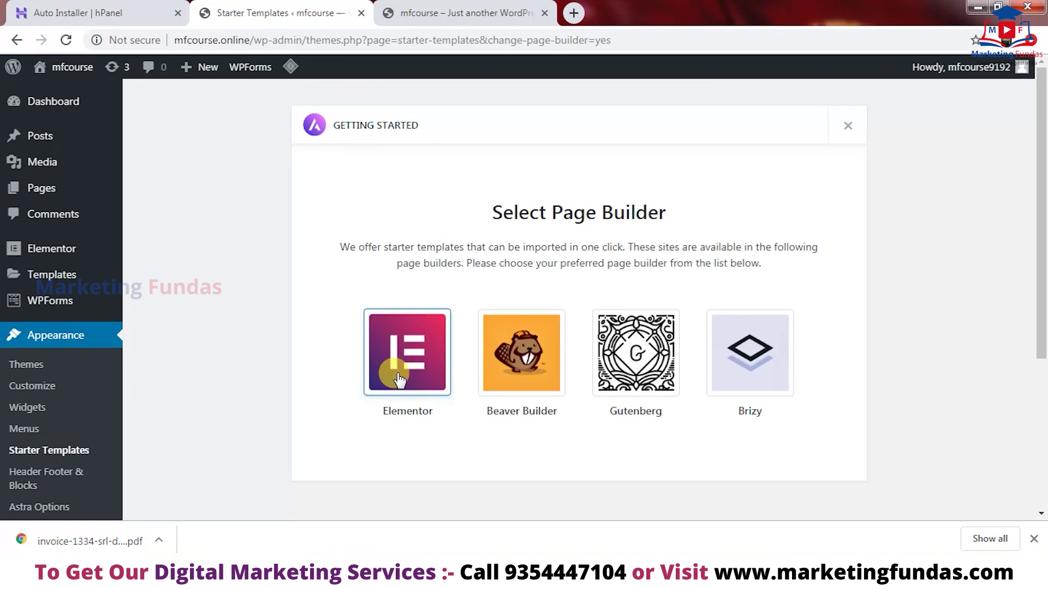
pyautogui.click(399, 377)
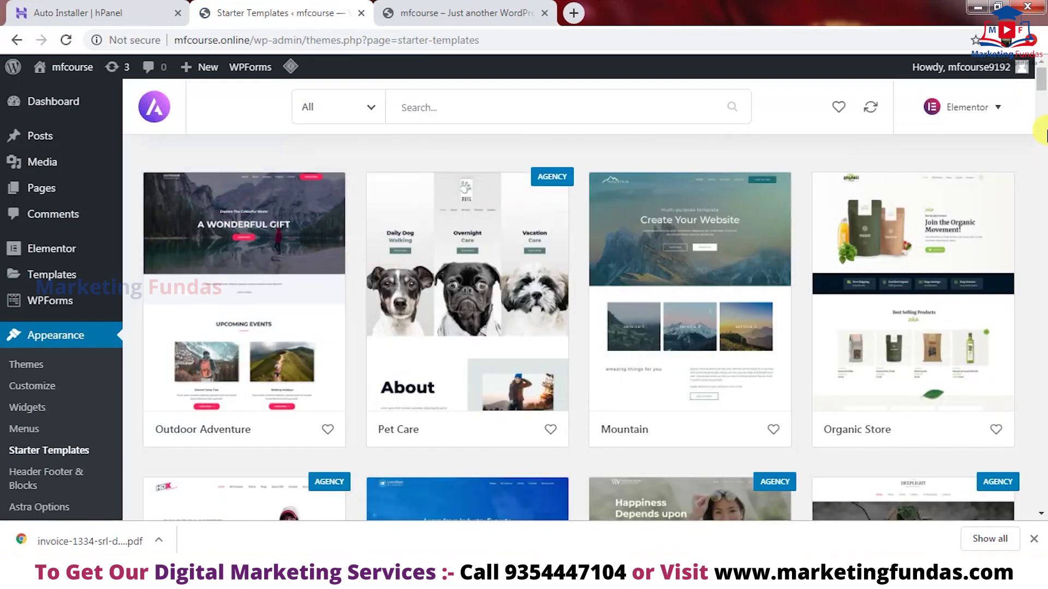
# - Search the templates for 'digi' and pick the Digital Services suggestion
pyautogui.moveTo(1043, 77)
pyautogui.mouseDown()
pyautogui.moveTo(1045, 116)
pyautogui.moveTo(1044, 66)
pyautogui.mouseUp()
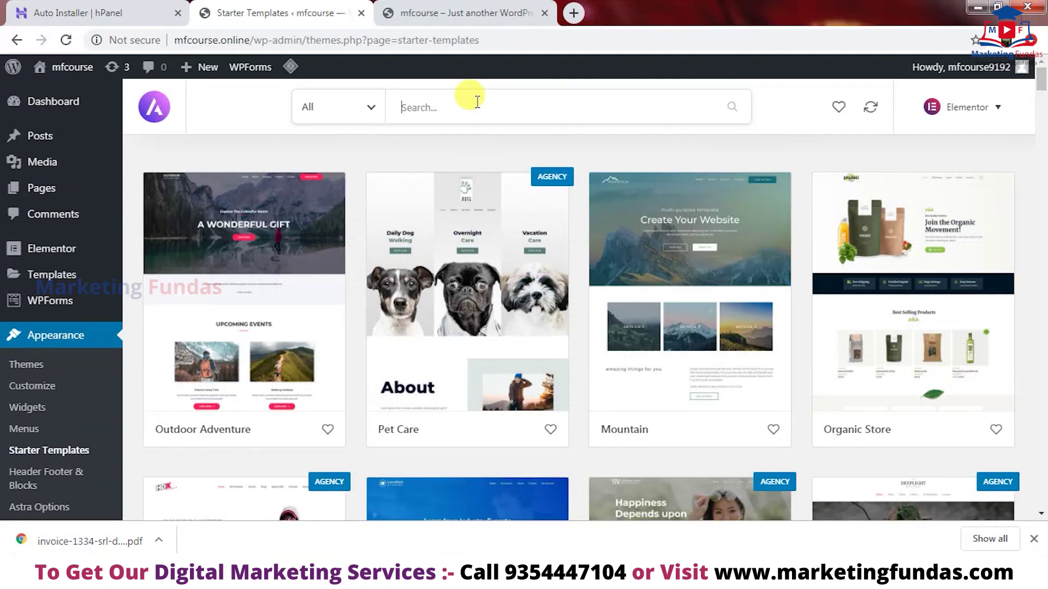
pyautogui.write('digi')
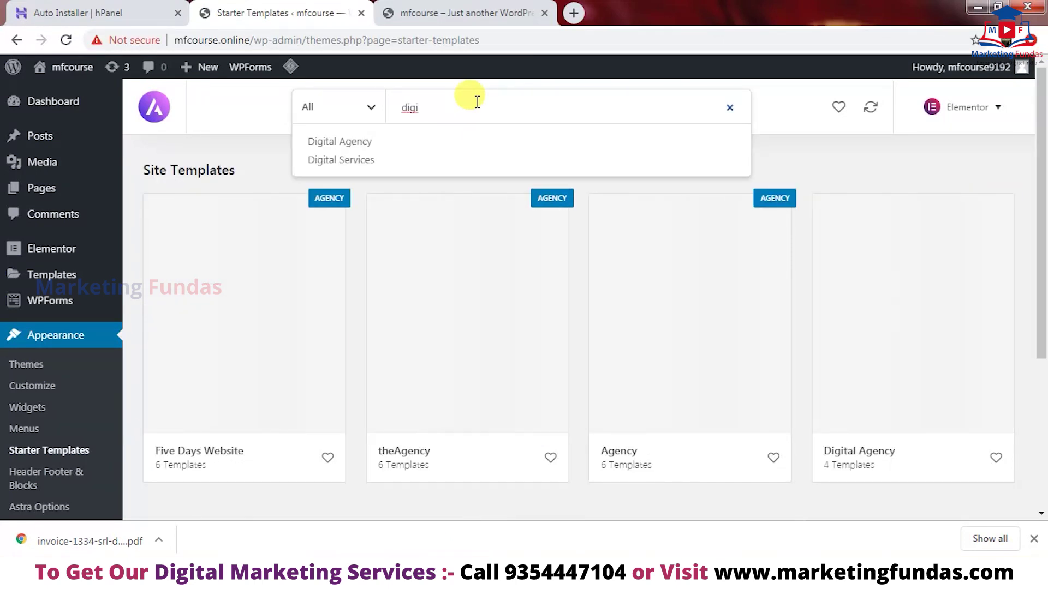
pyautogui.click(395, 162)
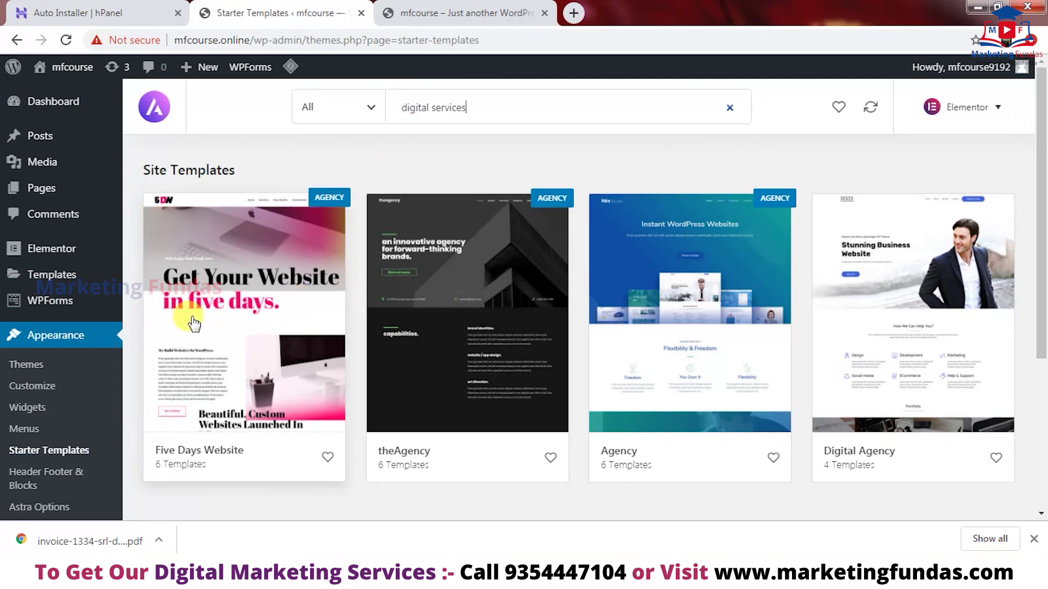
pyautogui.moveTo(43, 276)
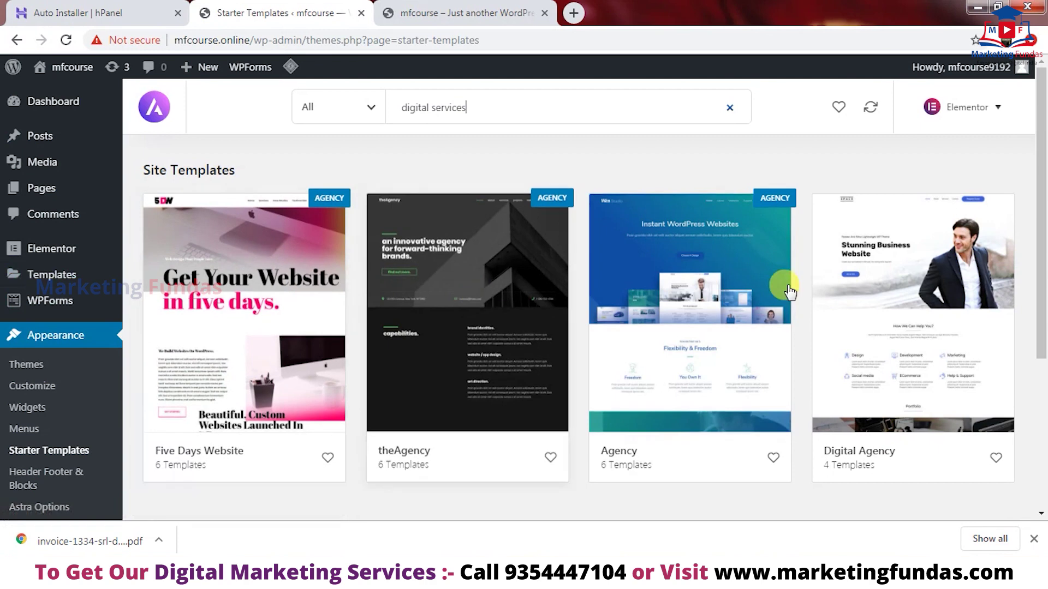
# - Open the Digital Agency starter site's details and scroll through its page templates
pyautogui.click(903, 330)
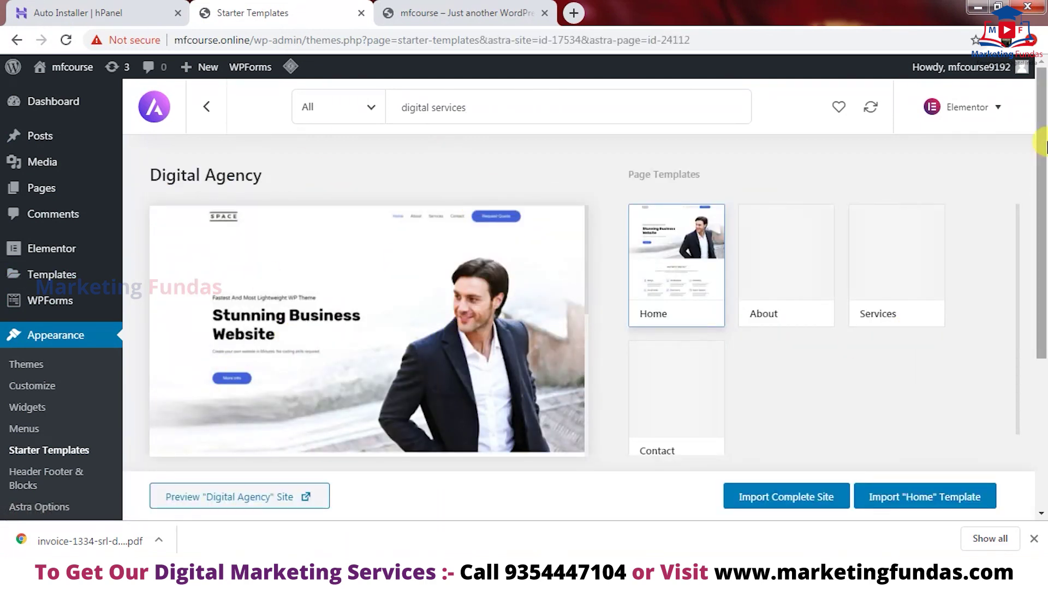
pyautogui.scroll(-2, 1042, 154)
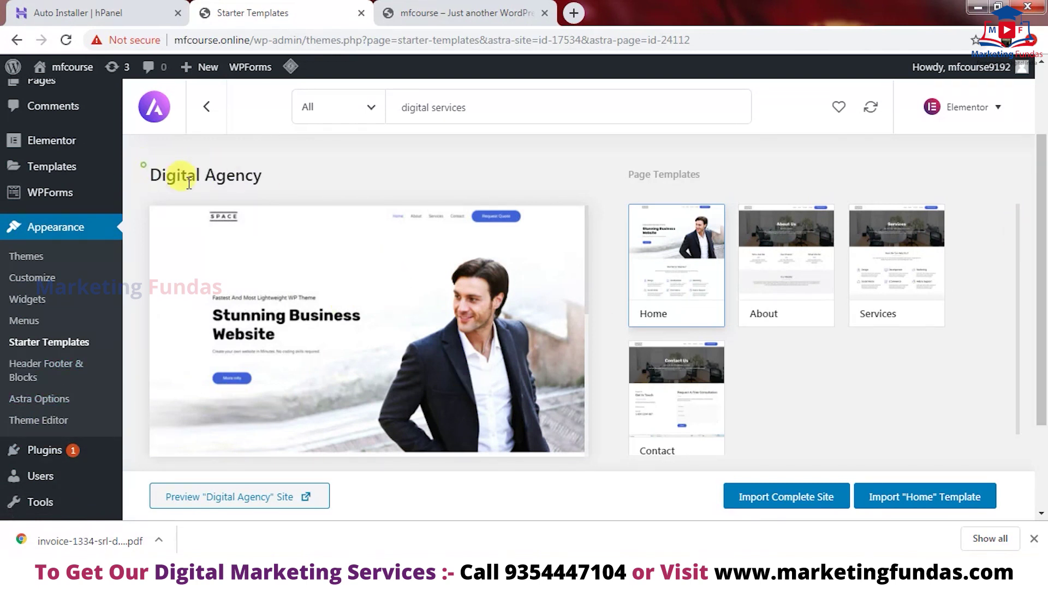
pyautogui.moveTo(146, 167); pyautogui.dragTo(714, 413)
pyautogui.click(930, 345)
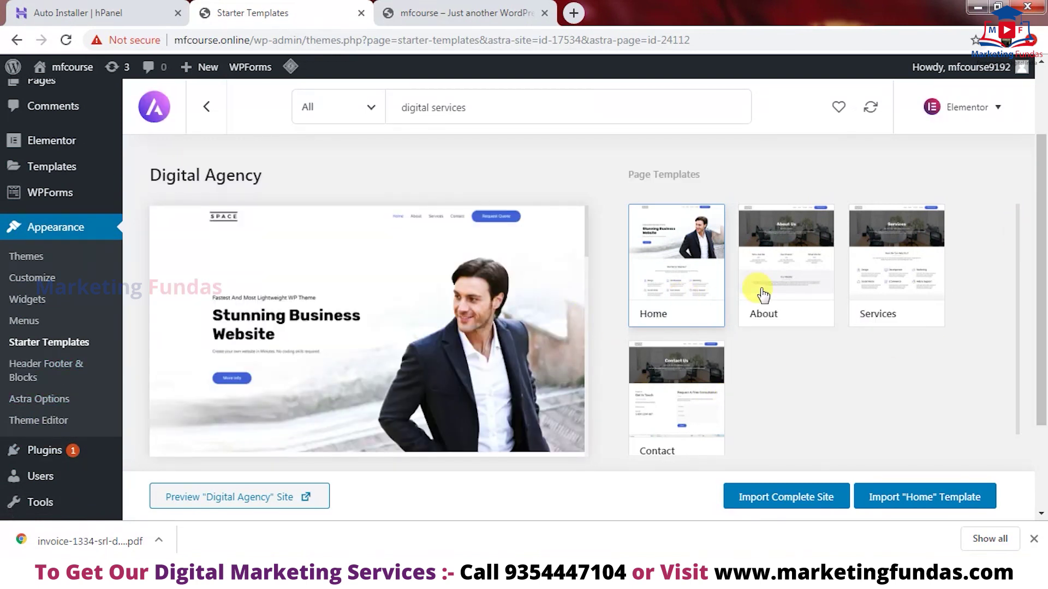
pyautogui.scroll(-2, 1038, 346)
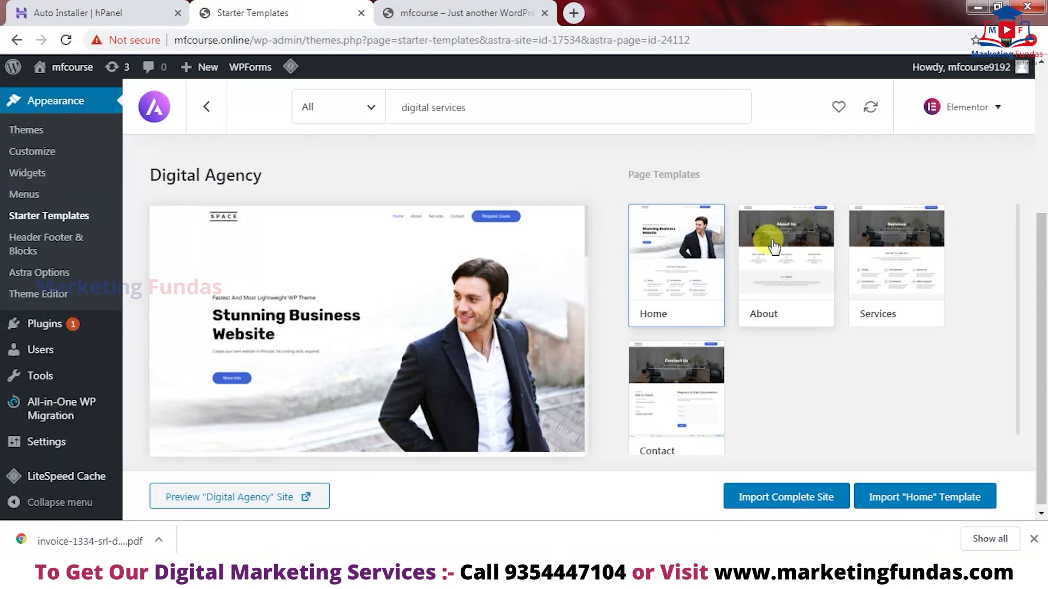
# - Preview the About and Contact page templates, then return to the Home template
pyautogui.click(772, 243)
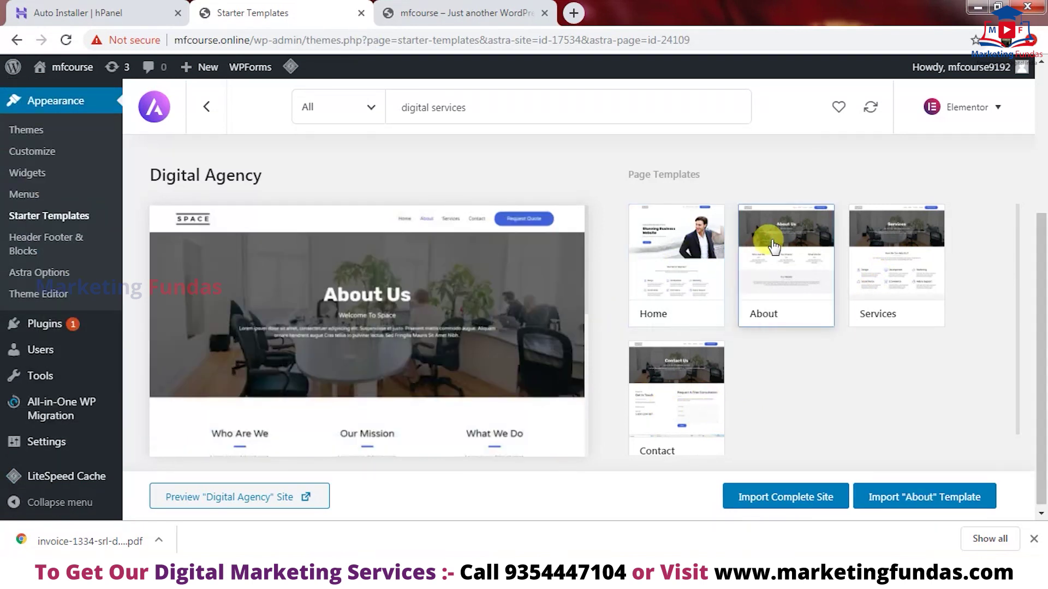
pyautogui.click(677, 401)
pyautogui.click(693, 271)
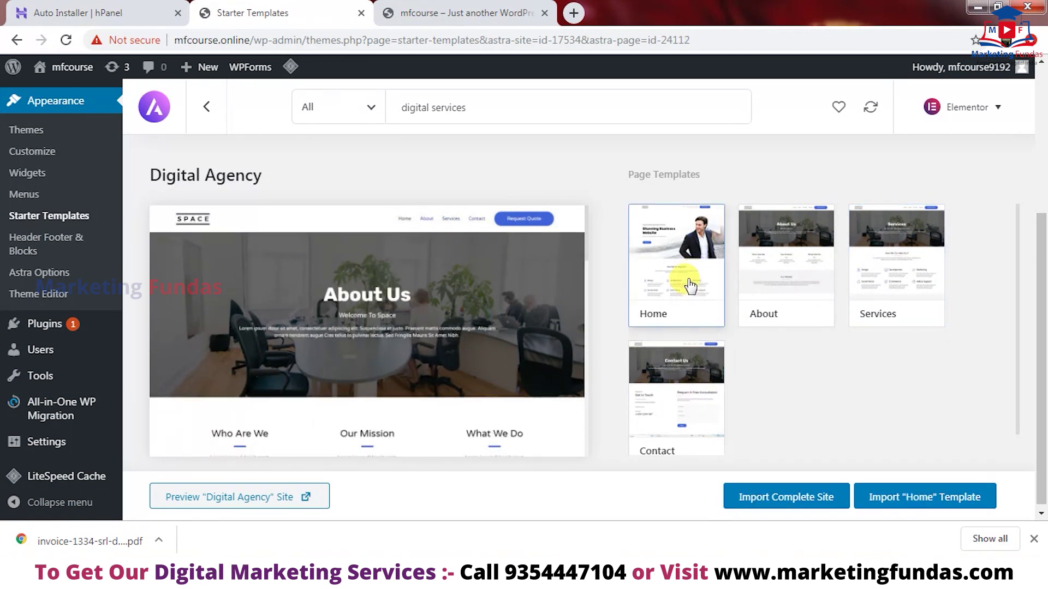
pyautogui.click(658, 285)
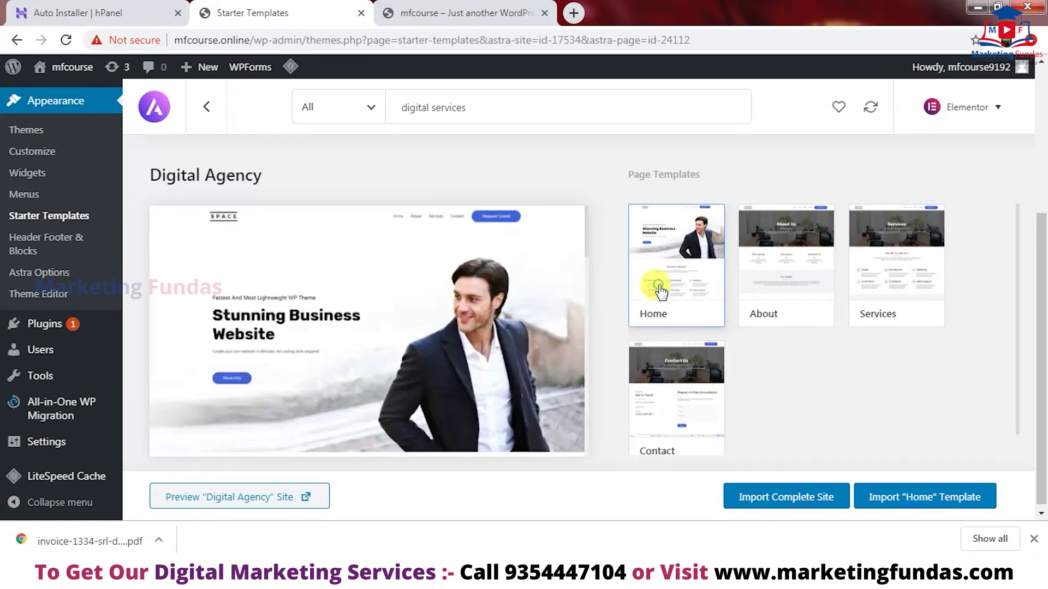
pyautogui.click(778, 497)
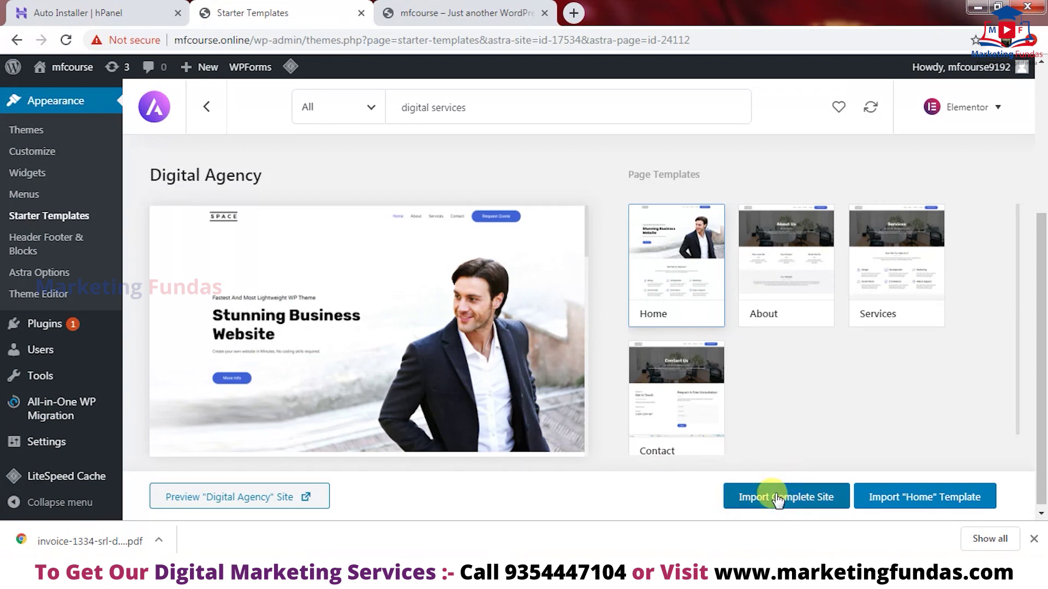
# - Import the complete Digital Agency site with Delete Previously Imported Site ticked, then view it
pyautogui.click(777, 497)
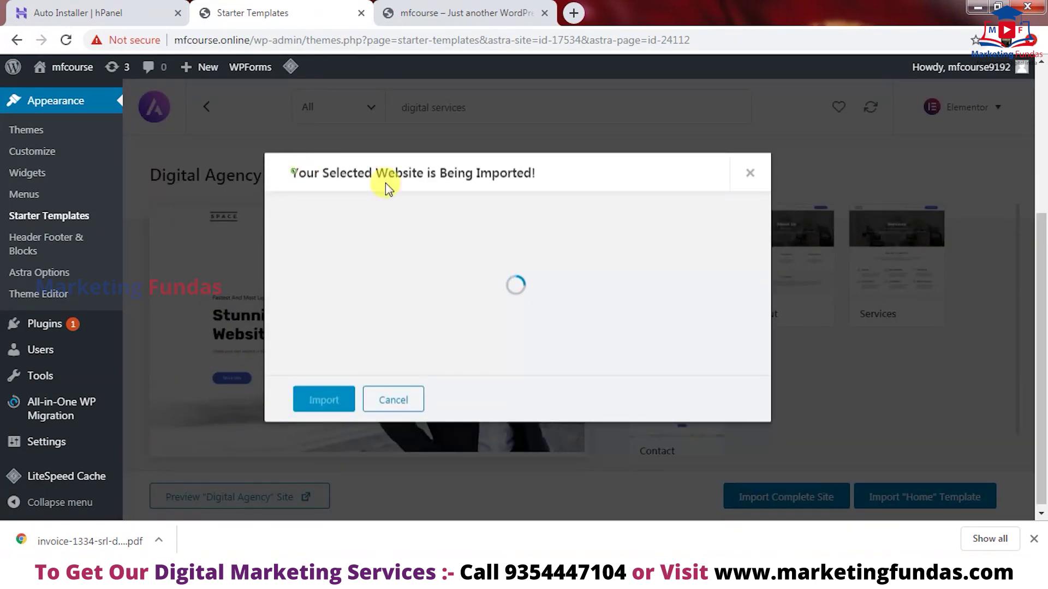
pyautogui.moveTo(293, 173); pyautogui.dragTo(531, 173)
pyautogui.click(547, 171)
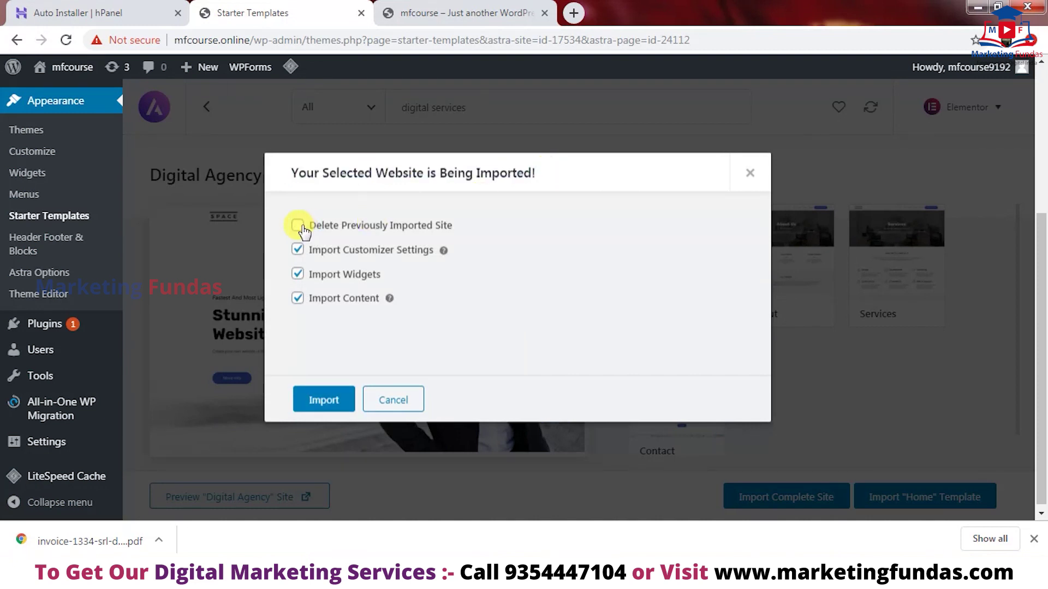
pyautogui.click(299, 225)
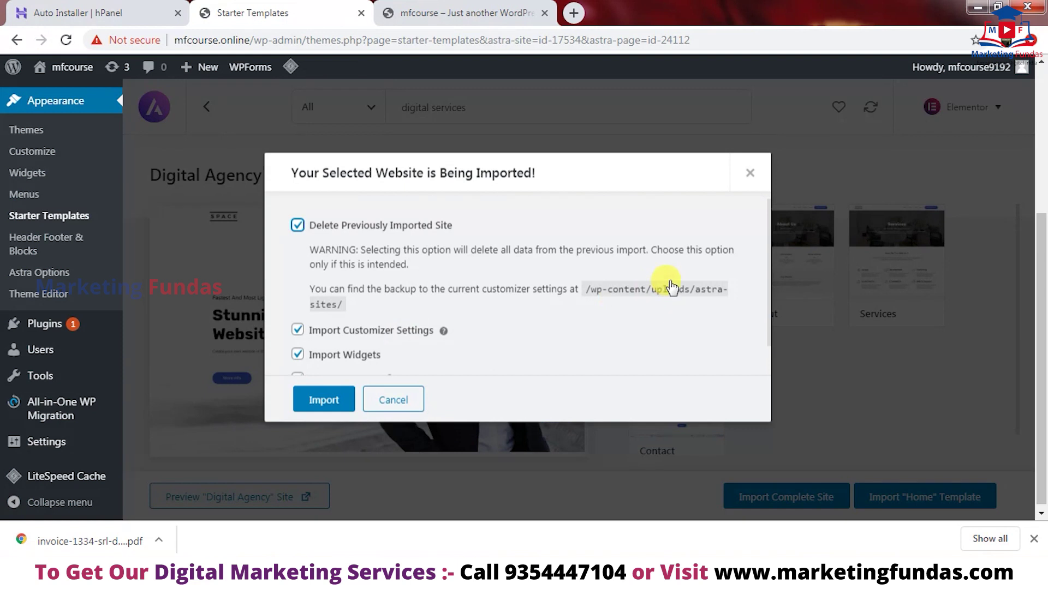
pyautogui.scroll(-2, 770, 235)
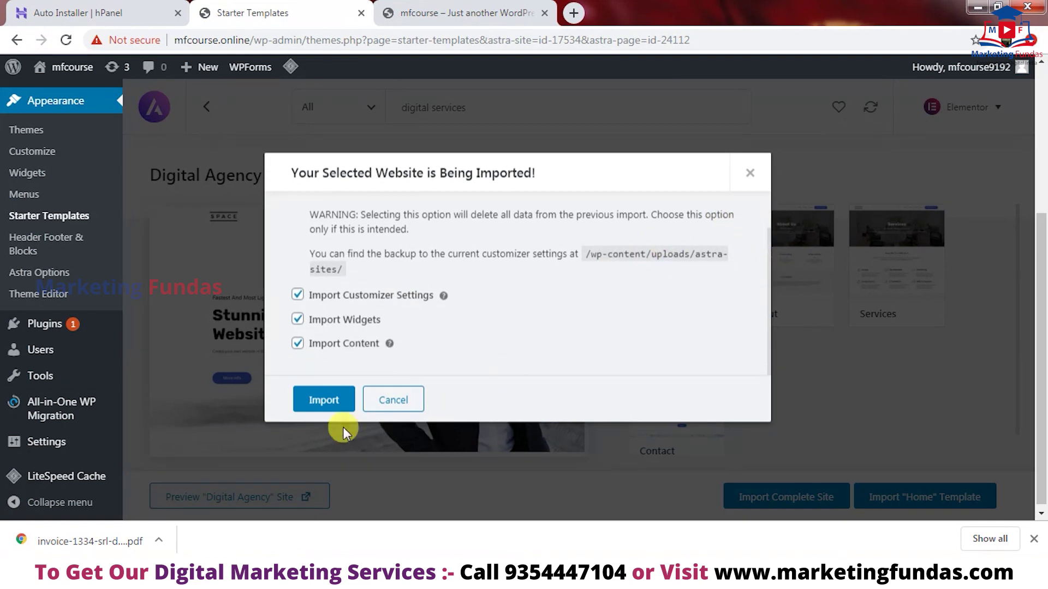
pyautogui.click(305, 403)
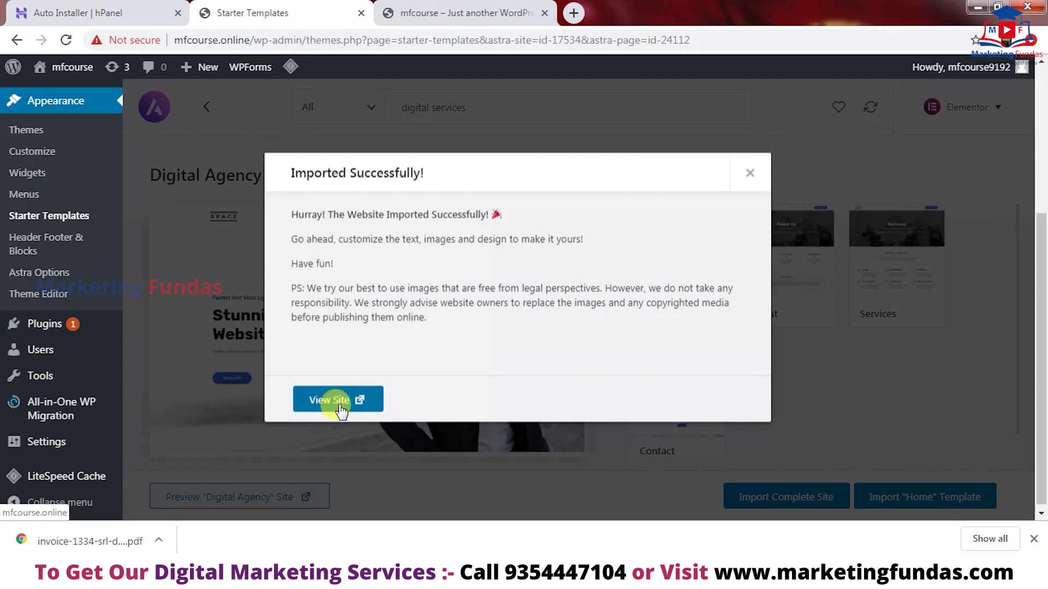
pyautogui.click(339, 401)
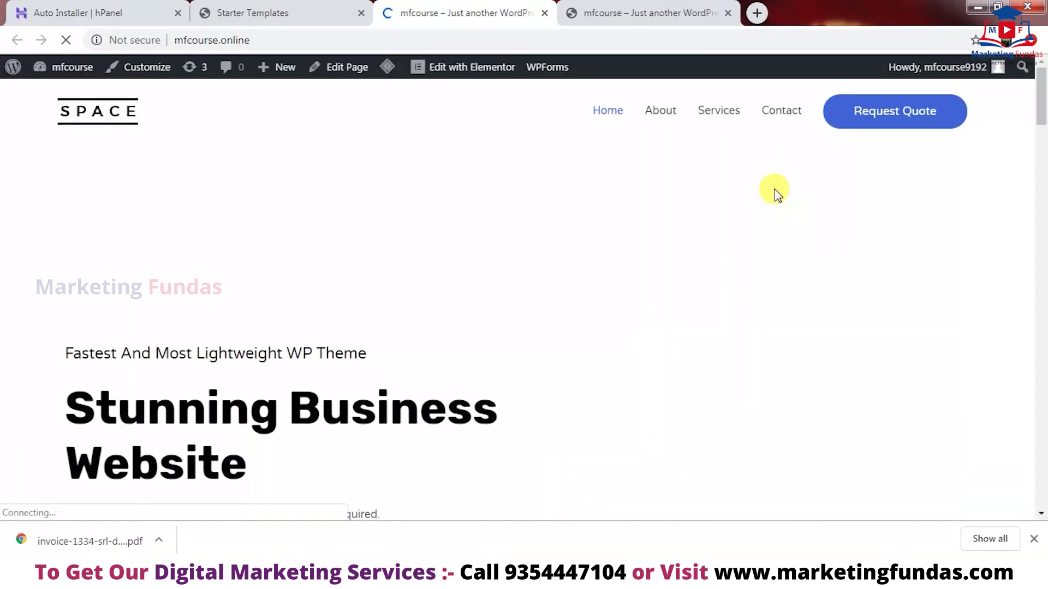
# - Compare the new SPACE homepage tab against the old Hello world site tab
pyautogui.moveTo(1042, 106)
pyautogui.mouseDown()
pyautogui.moveTo(1043, 253)
pyautogui.moveTo(1042, 88)
pyautogui.mouseUp()
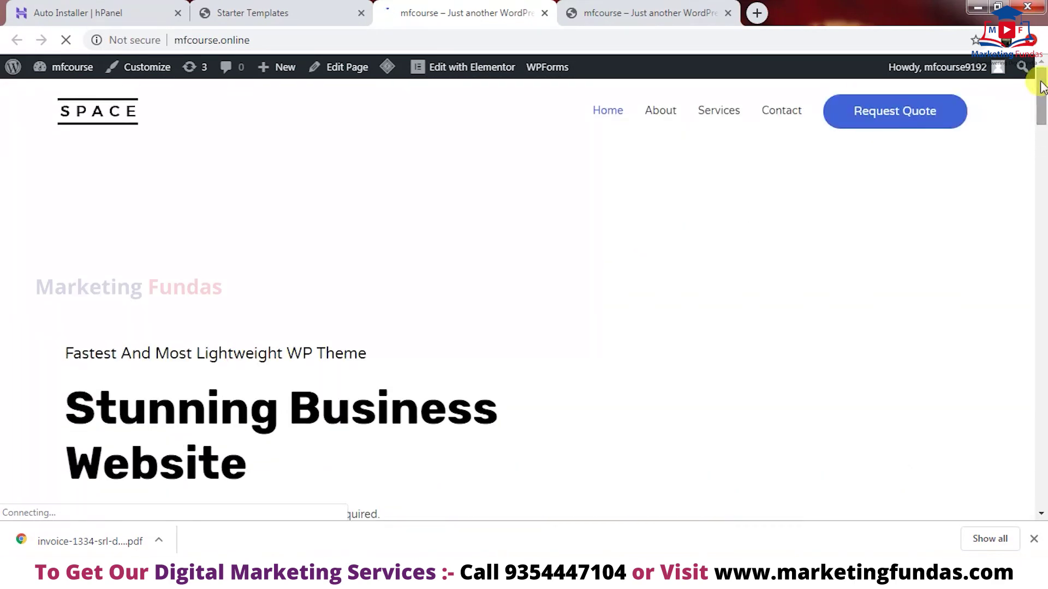
pyautogui.click(288, 7)
pyautogui.click(421, 11)
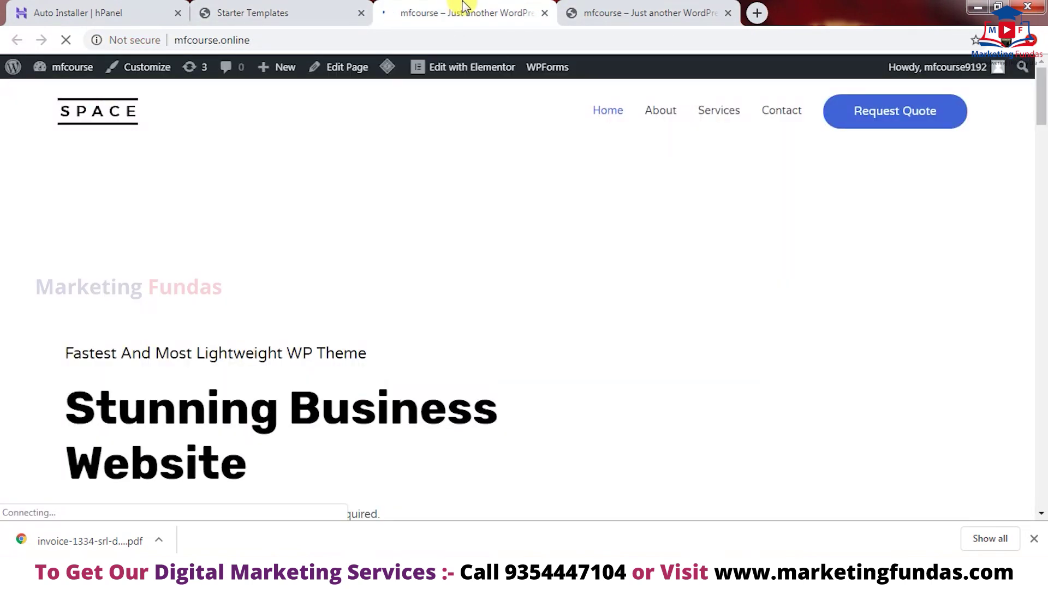
pyautogui.click(614, 6)
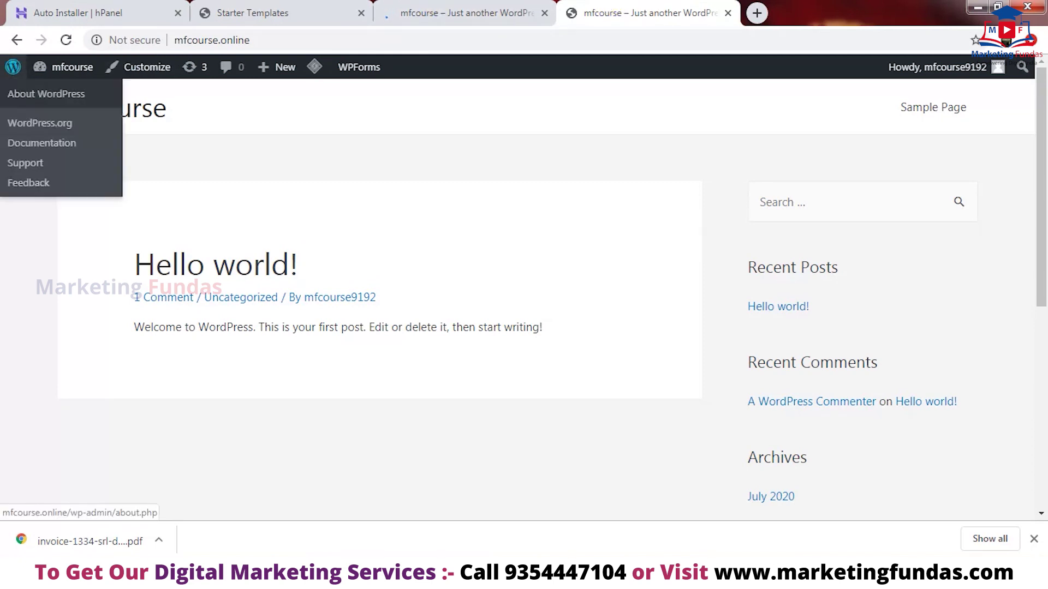
pyautogui.moveTo(382, 106); pyautogui.dragTo(709, 567)
pyautogui.click(90, 189)
pyautogui.moveTo(88, 184); pyautogui.dragTo(11, 63)
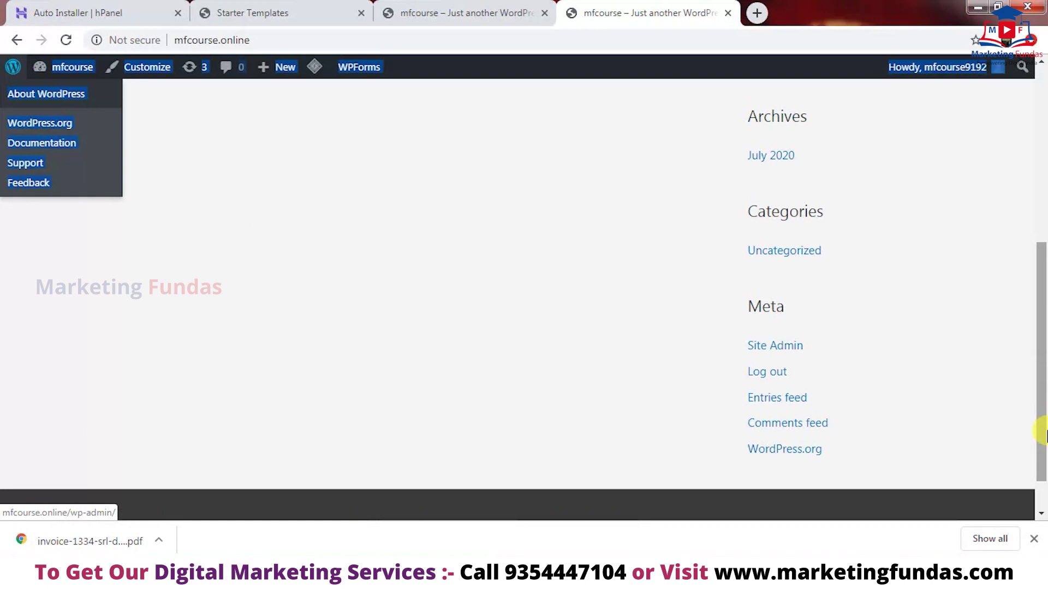
pyautogui.click(259, 365)
pyautogui.moveTo(1042, 453); pyautogui.dragTo(1033, 168)
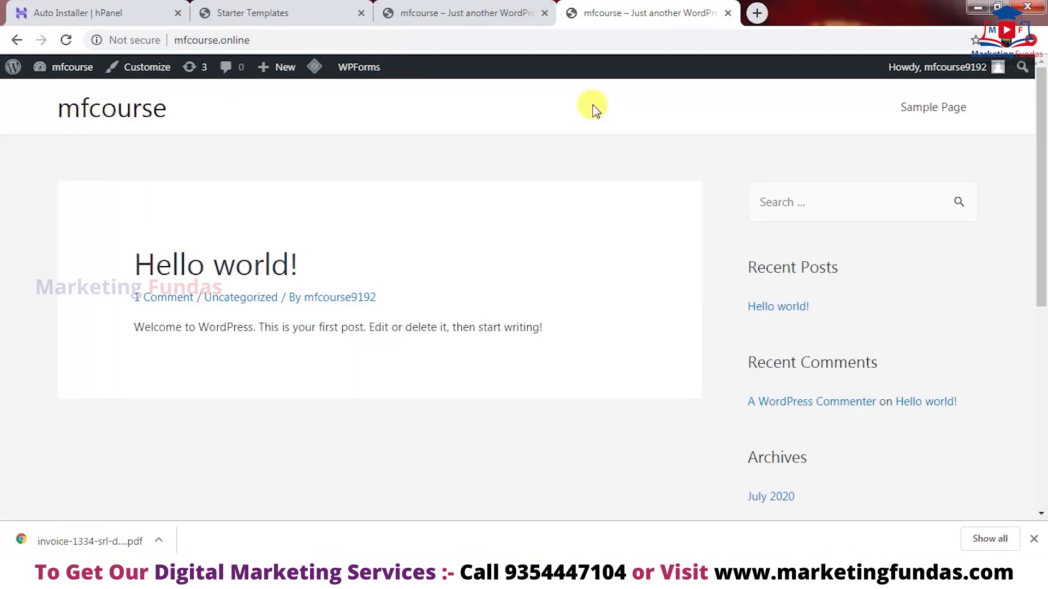
# - Review the SPACE homepage down to its footer, then return to Starter Templates
pyautogui.click(474, 7)
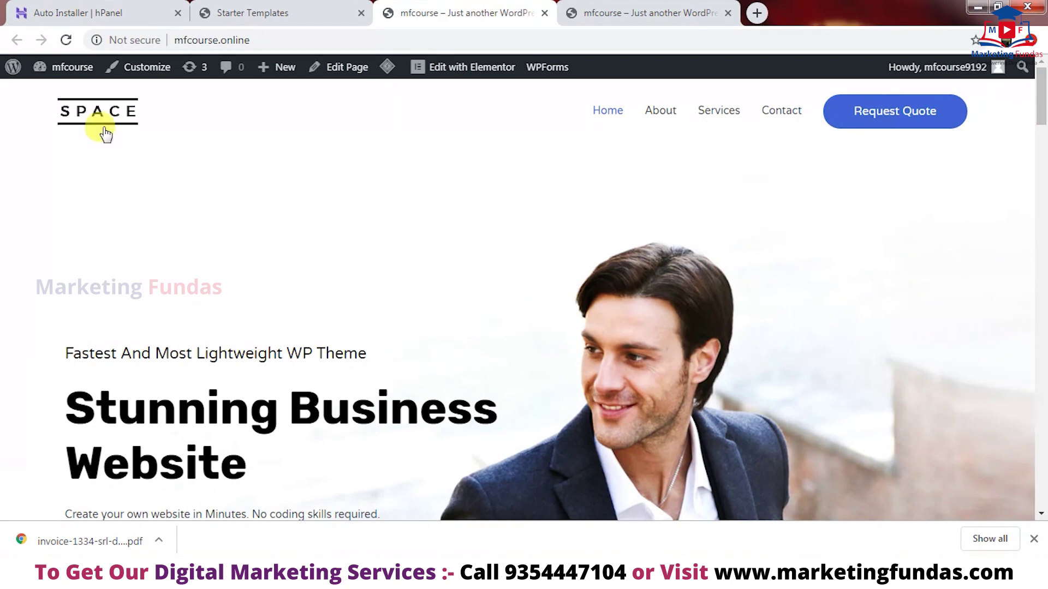
pyautogui.moveTo(1042, 92)
pyautogui.mouseDown()
pyautogui.moveTo(1042, 494)
pyautogui.moveTo(1037, 90)
pyautogui.moveTo(1042, 494)
pyautogui.moveTo(1024, 152)
pyautogui.moveTo(1043, 83)
pyautogui.moveTo(1039, 456)
pyautogui.moveTo(1036, 87)
pyautogui.mouseUp()
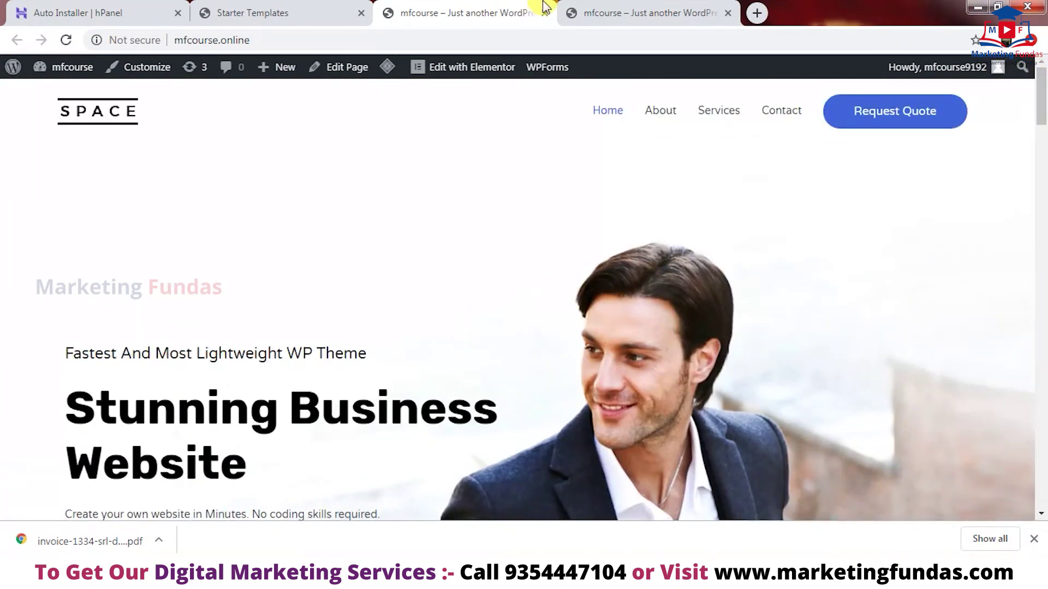
pyautogui.click(297, 7)
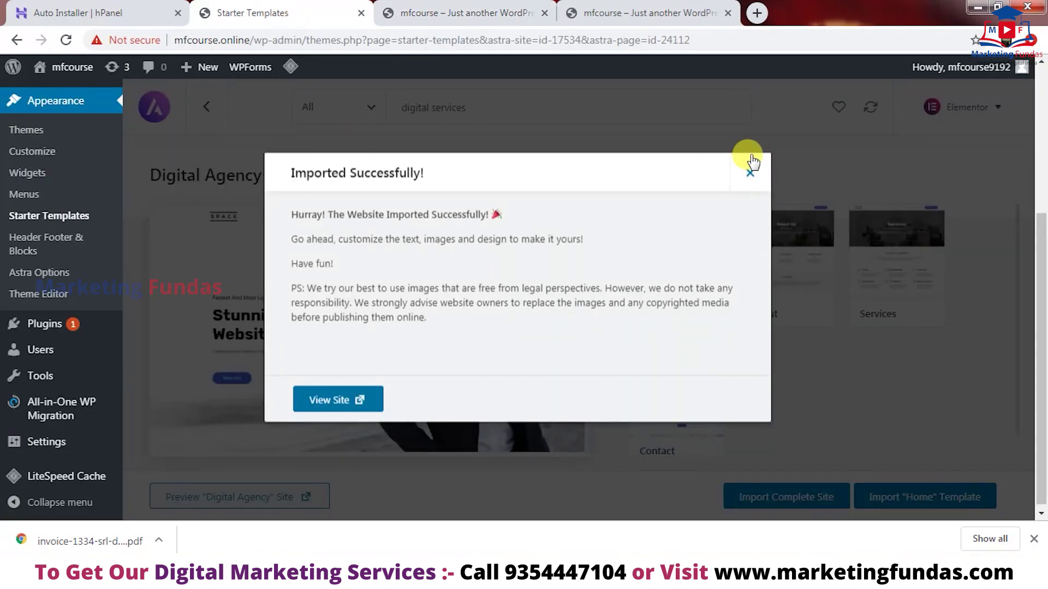
# - Dismiss the import message and open the Home page in Elementor from Pages > All Pages
pyautogui.click(751, 168)
pyautogui.moveTo(1041, 300); pyautogui.dragTo(1034, 120)
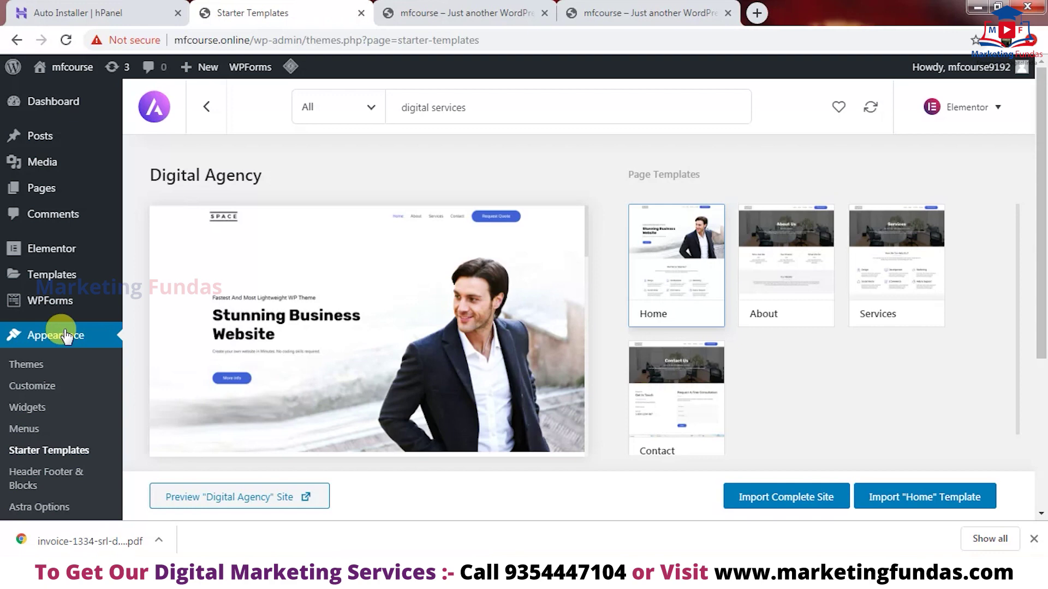
pyautogui.moveTo(23, 188)
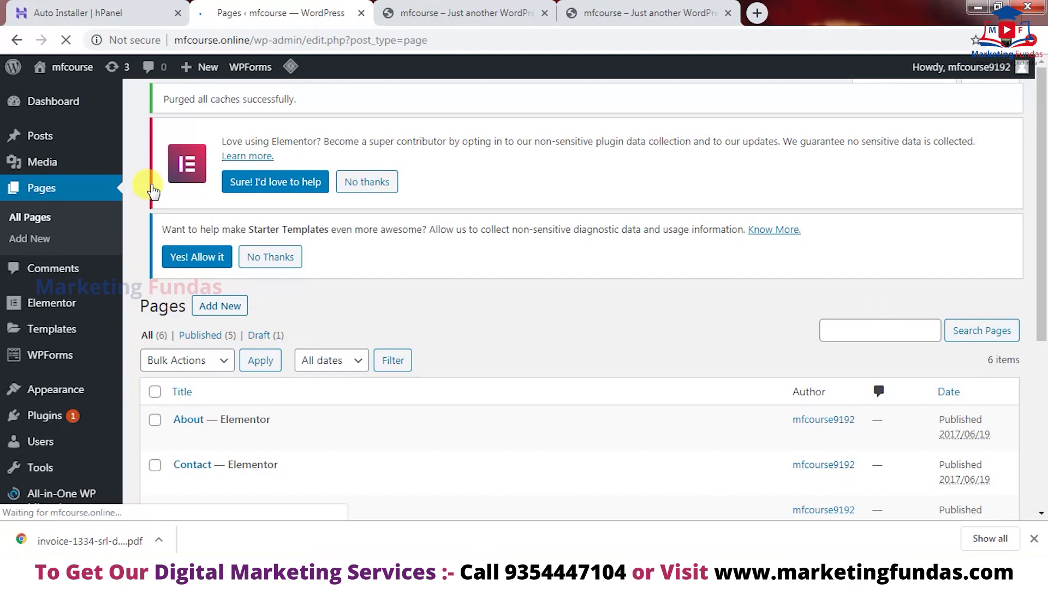
pyautogui.moveTo(1041, 136); pyautogui.dragTo(1044, 275)
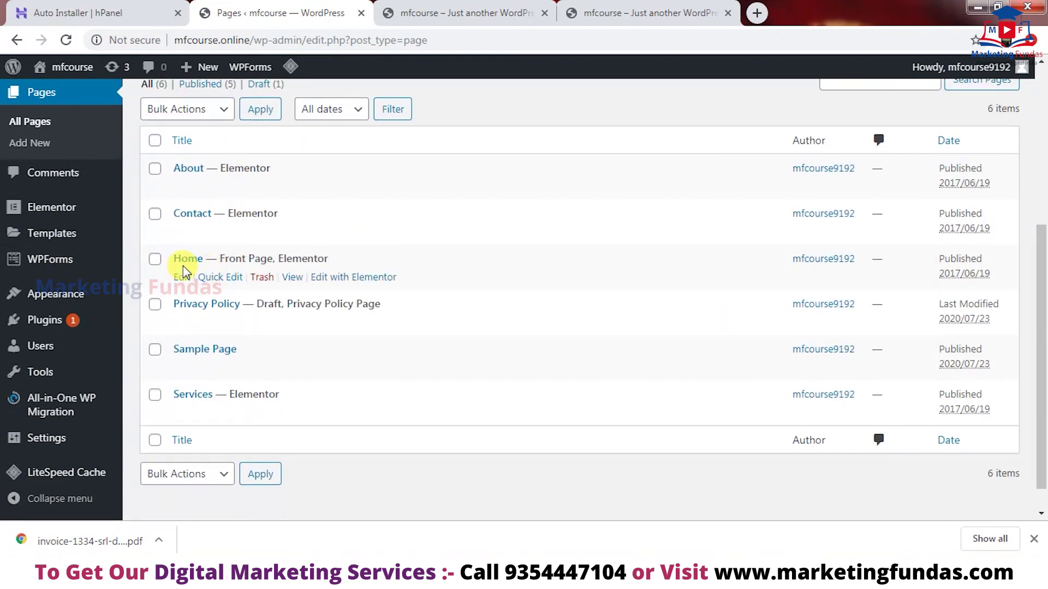
pyautogui.click(326, 279)
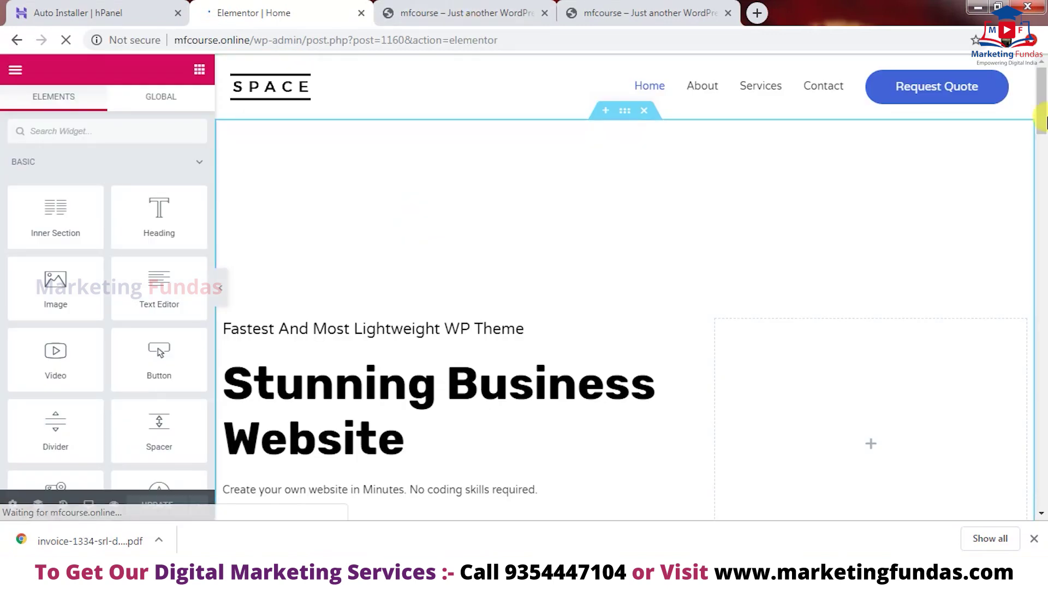
pyautogui.scroll(-3, 1044, 123)
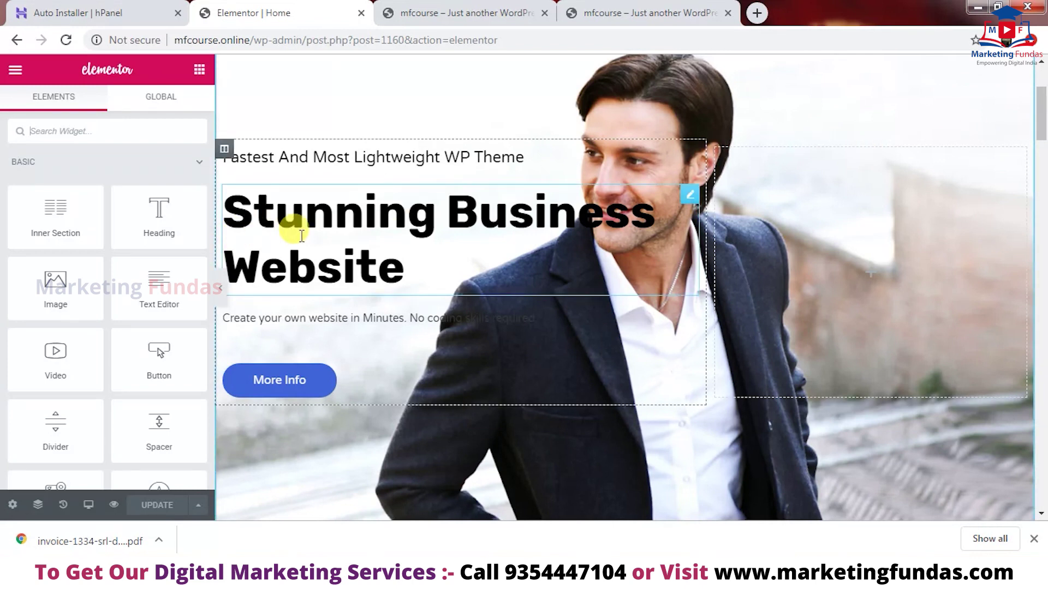
# - Replace the hero heading 'Stunning Business Website' with 'MFCOURSE'
pyautogui.click(273, 216)
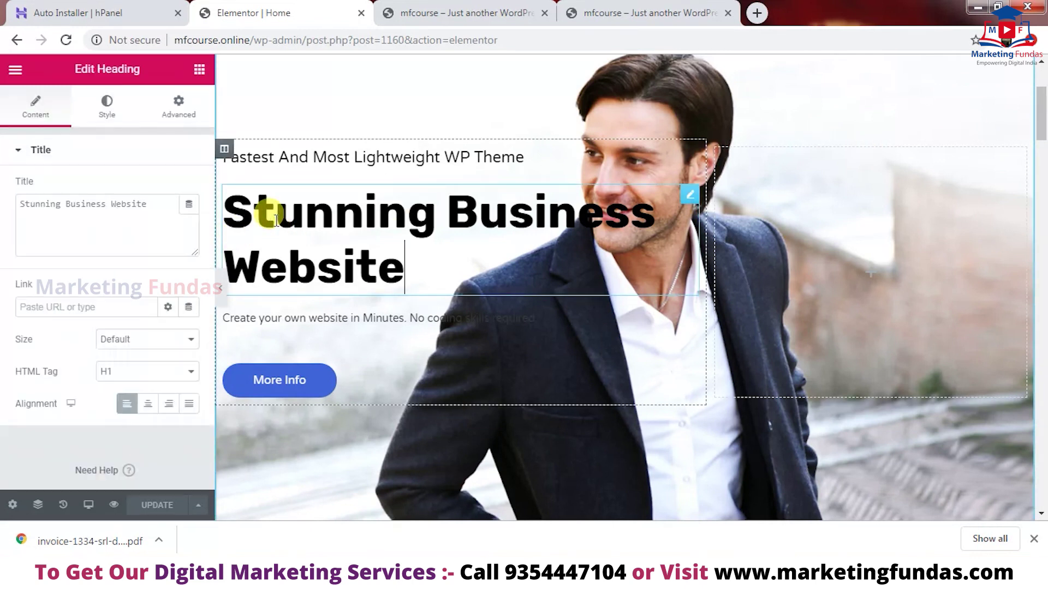
pyautogui.moveTo(165, 204); pyautogui.dragTo(3, 207)
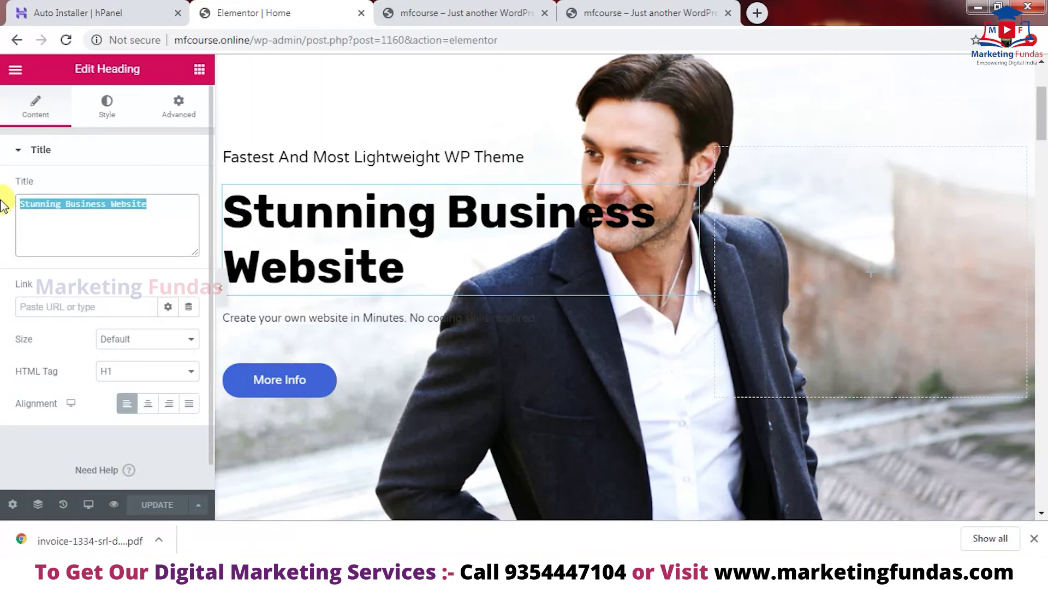
pyautogui.press('BackSpace')
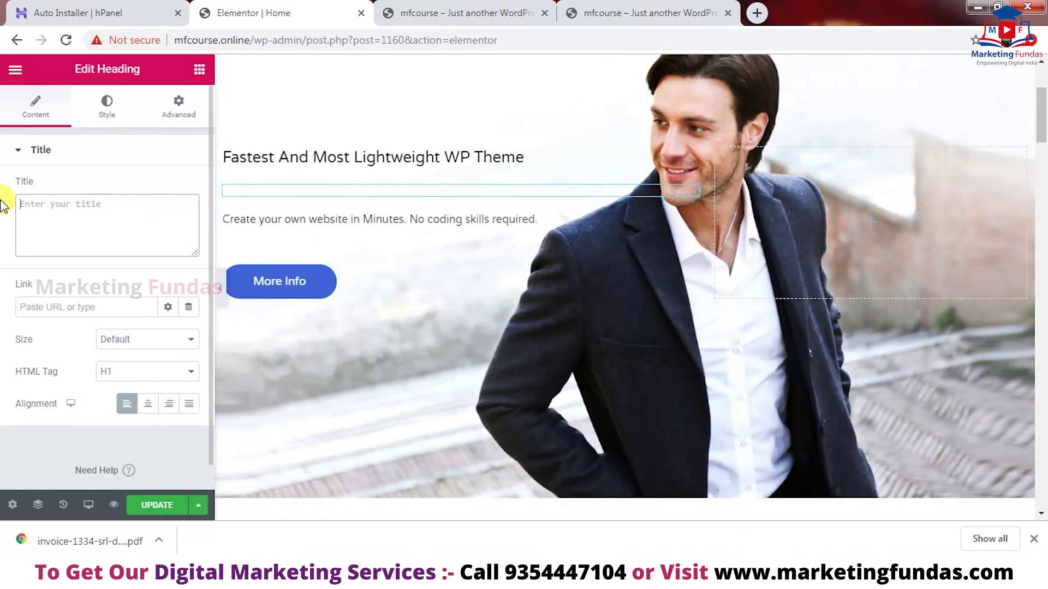
pyautogui.write('MFCOURSE')
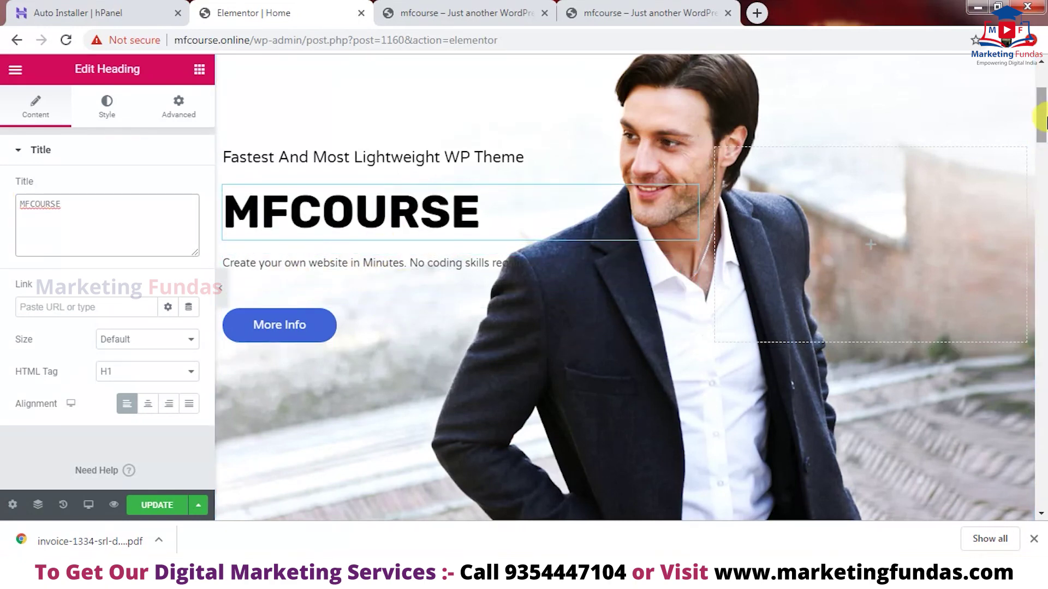
pyautogui.scroll(-1, 1043, 132)
pyautogui.scroll(-8, 1042, 133)
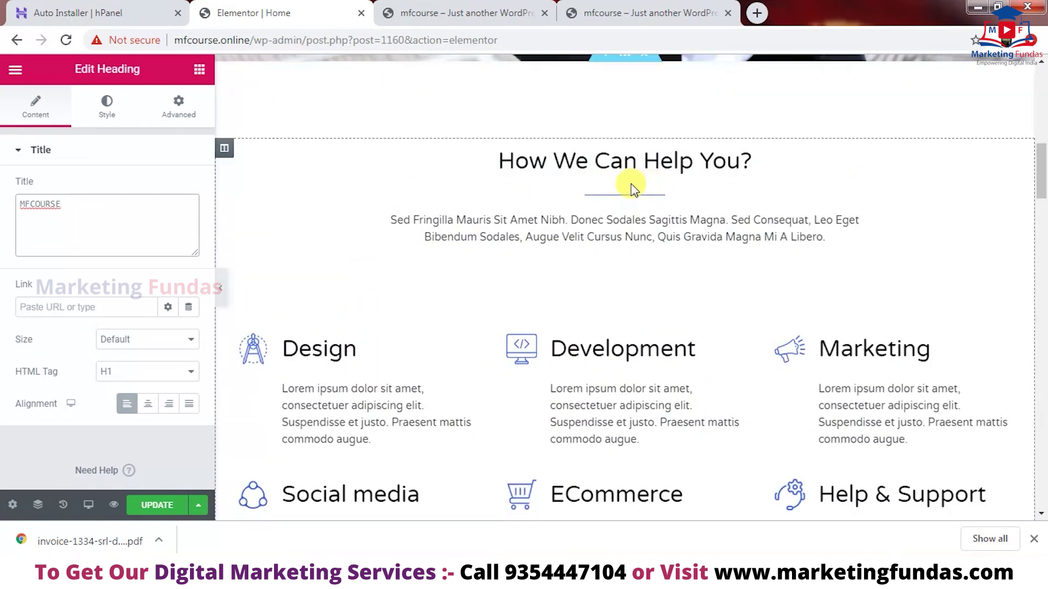
pyautogui.click(603, 159)
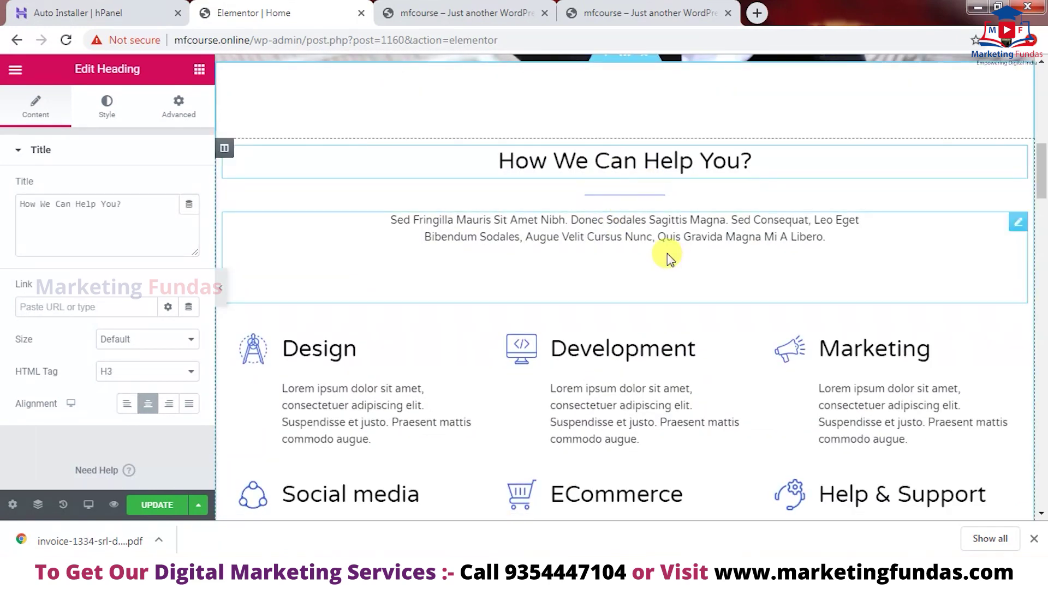
pyautogui.click(658, 235)
pyautogui.scroll(-7, 585, 121)
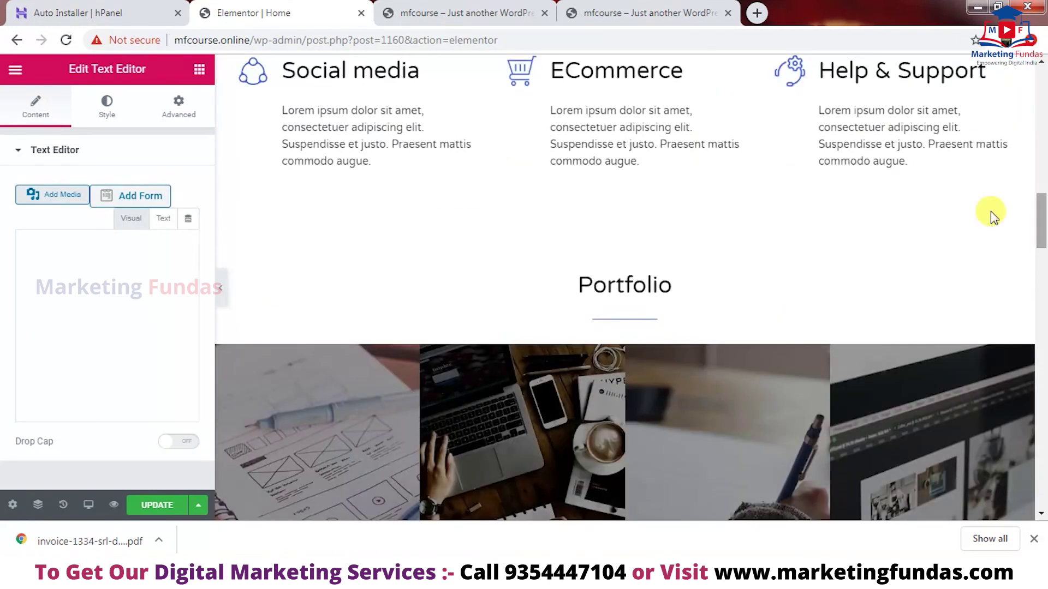
pyautogui.moveTo(1040, 267); pyautogui.dragTo(1040, 355)
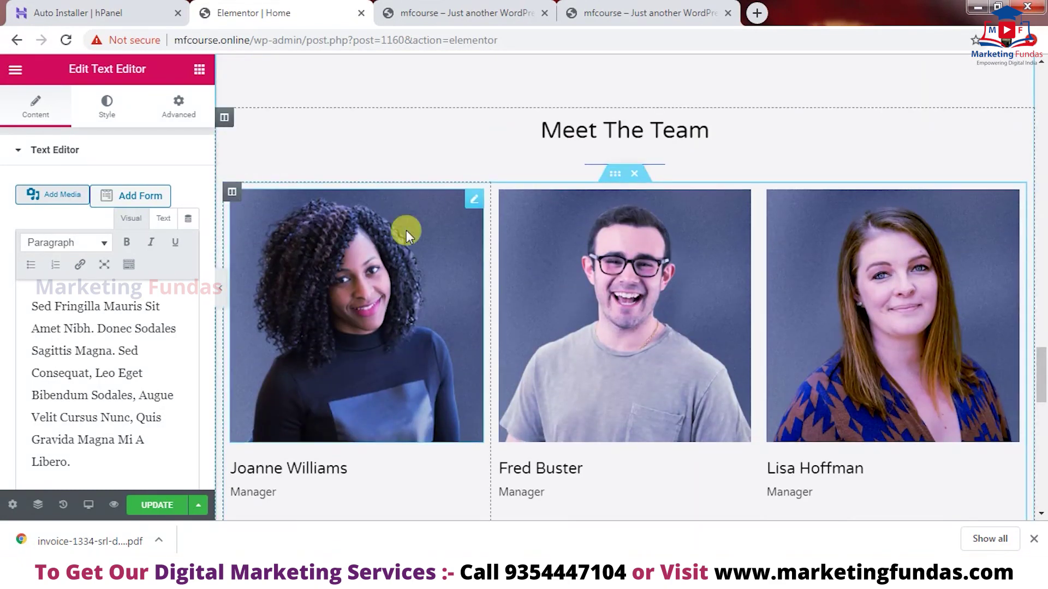
pyautogui.click(385, 272)
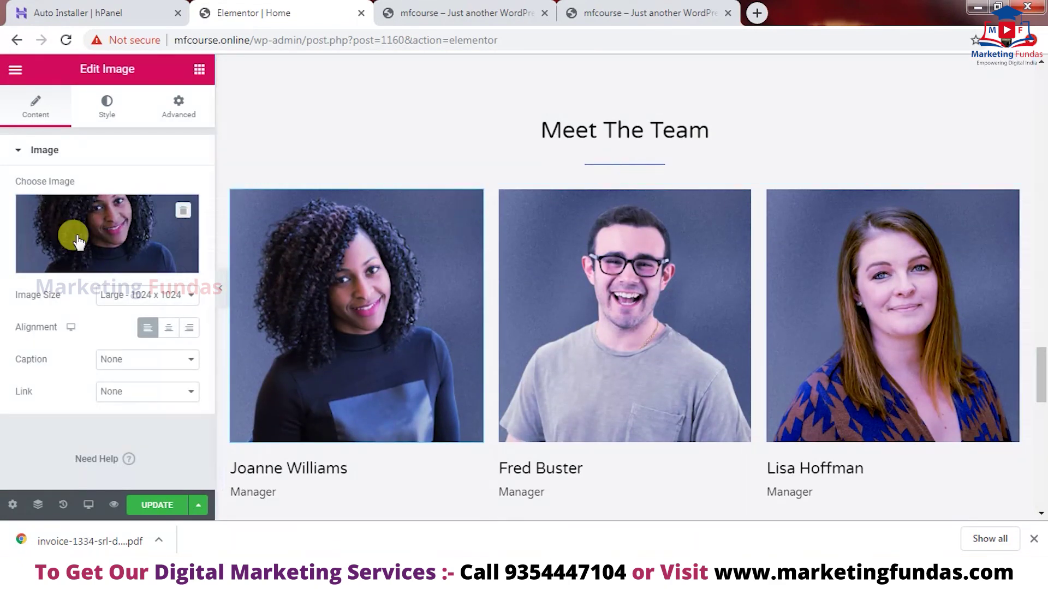
pyautogui.click(95, 268)
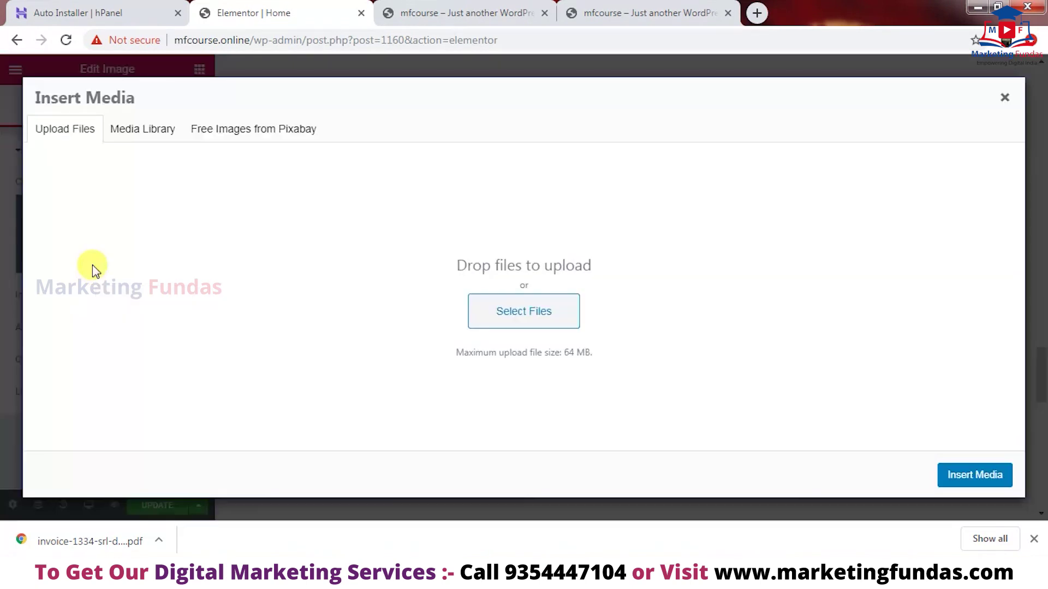
pyautogui.click(501, 304)
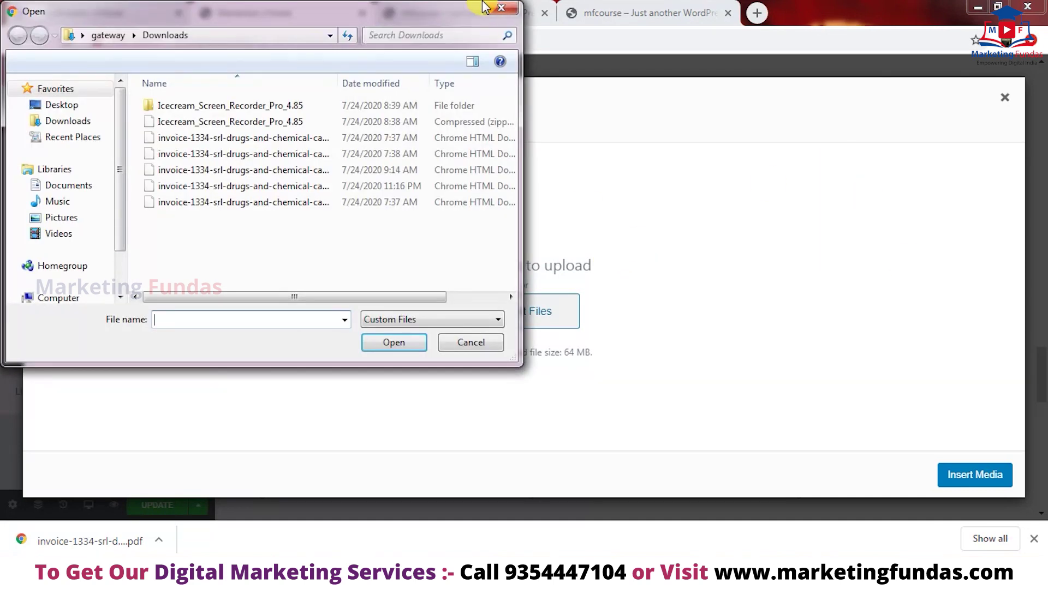
pyautogui.click(501, 9)
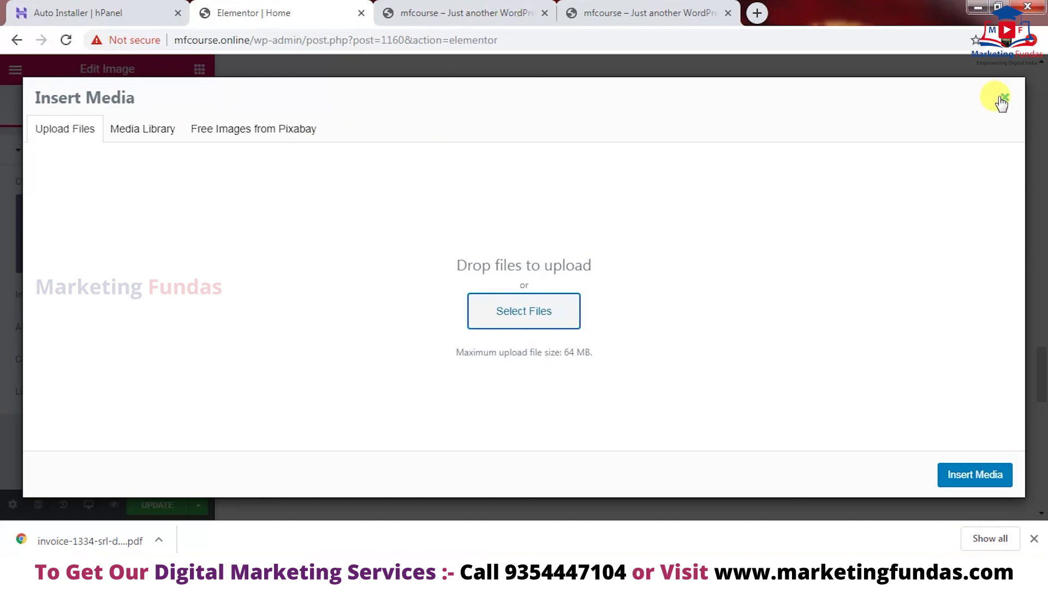
pyautogui.click(1003, 97)
pyautogui.moveTo(1042, 388); pyautogui.dragTo(1013, 105)
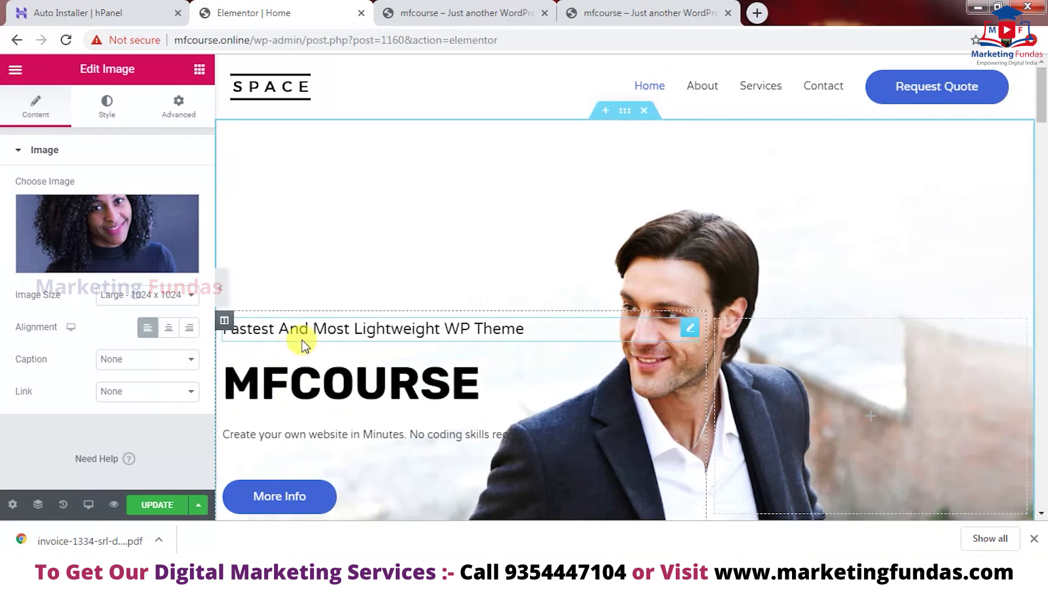
# - Switch to the live mfcourse.online tab and check its hero shows the MFCOURSE heading
pyautogui.scroll(-4, 432, 309)
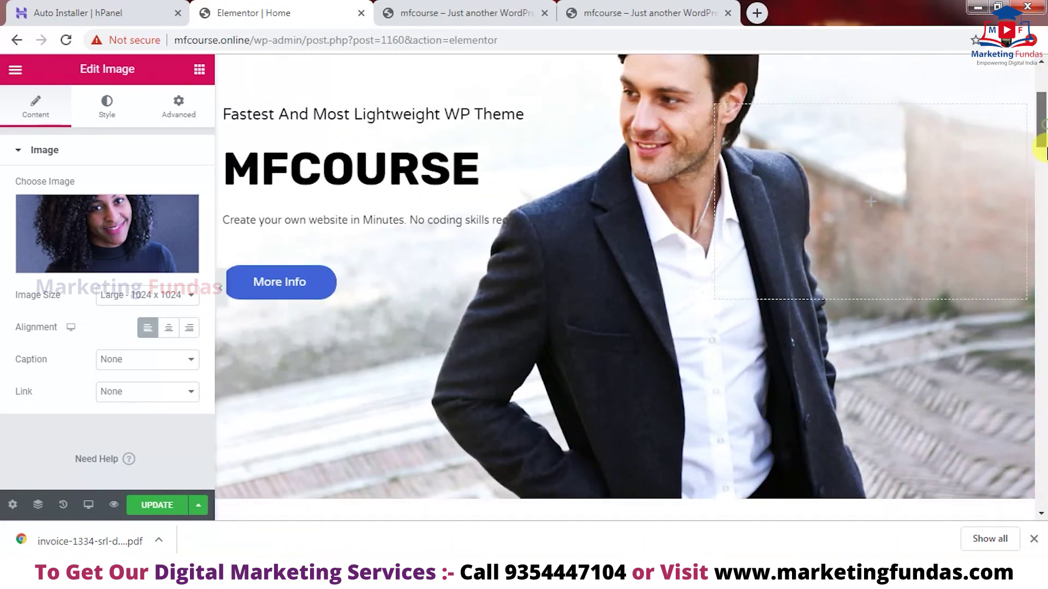
pyautogui.moveTo(1041, 131); pyautogui.dragTo(1021, 143)
pyautogui.scroll(6, 1019, 140)
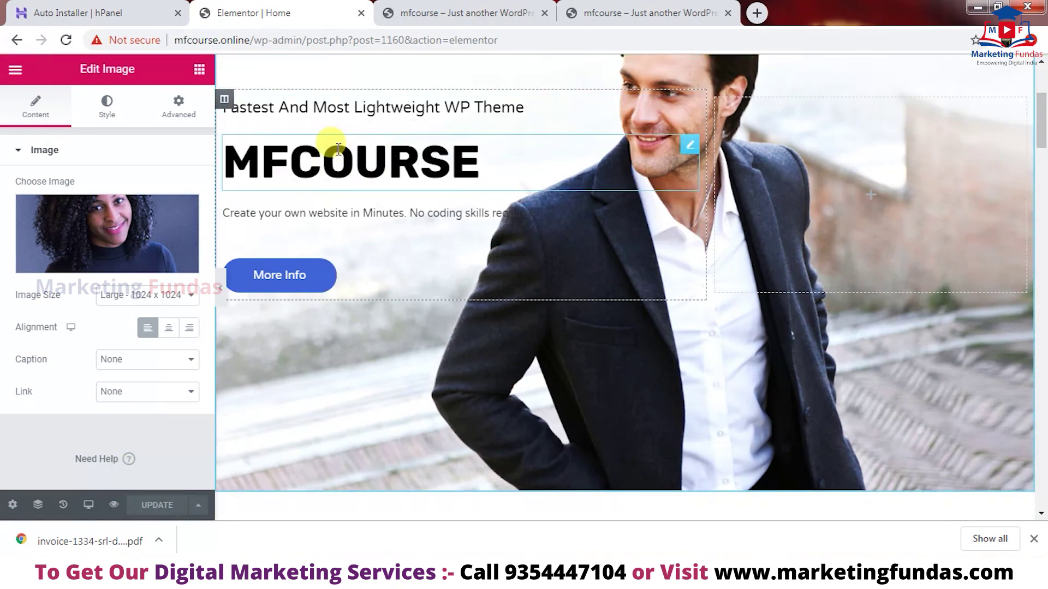
pyautogui.click(401, 8)
pyautogui.moveTo(1042, 104); pyautogui.dragTo(1042, 121)
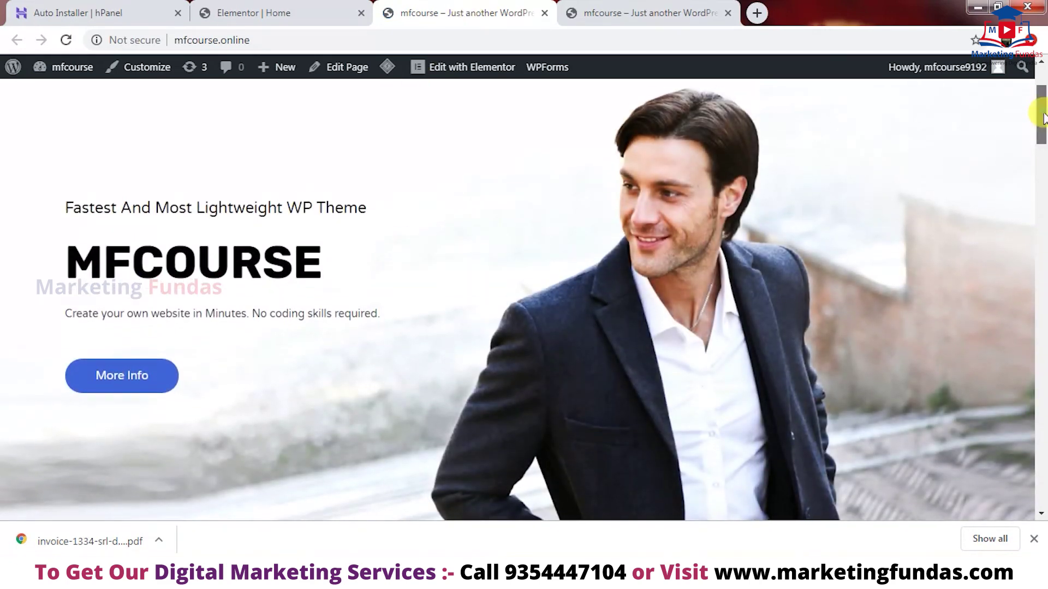
pyautogui.moveTo(1043, 117); pyautogui.dragTo(1042, 120)
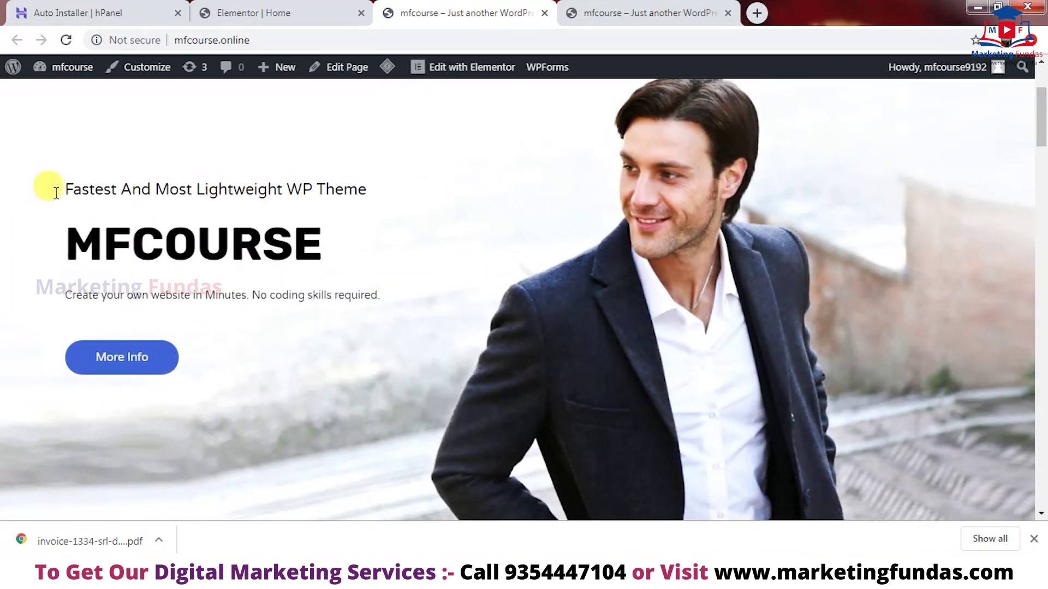
pyautogui.moveTo(30, 219); pyautogui.dragTo(317, 296)
pyautogui.moveTo(406, 310); pyautogui.dragTo(407, 309)
pyautogui.click(426, 263)
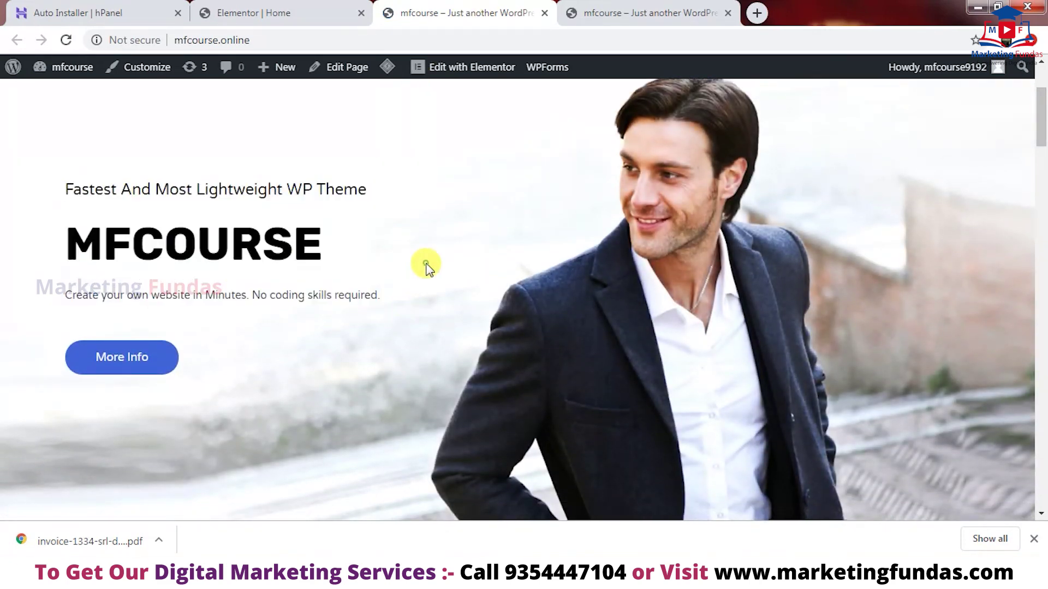
pyautogui.moveTo(39, 189); pyautogui.dragTo(425, 315)
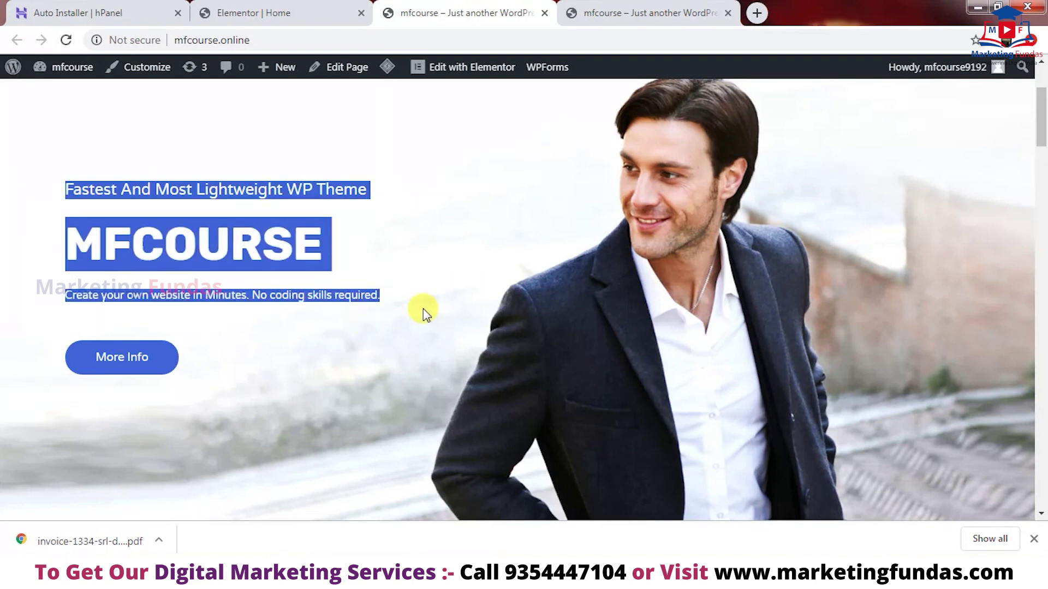
pyautogui.click(423, 308)
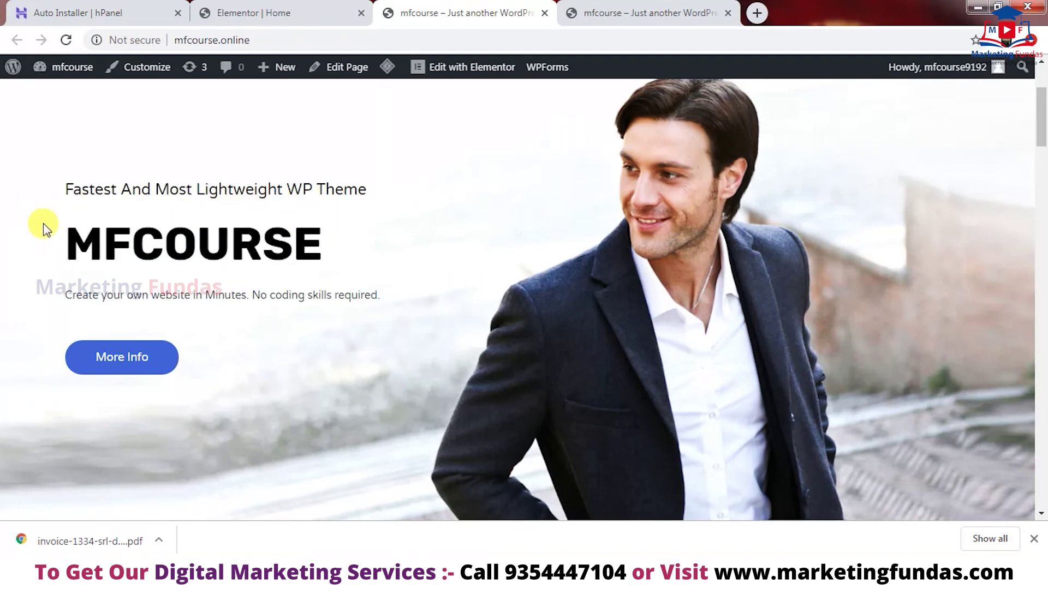
pyautogui.moveTo(43, 223); pyautogui.dragTo(288, 259)
pyautogui.click(335, 256)
pyautogui.scroll(2, 1042, 197)
pyautogui.scroll(-10, 1043, 202)
pyautogui.scroll(-12, 1042, 216)
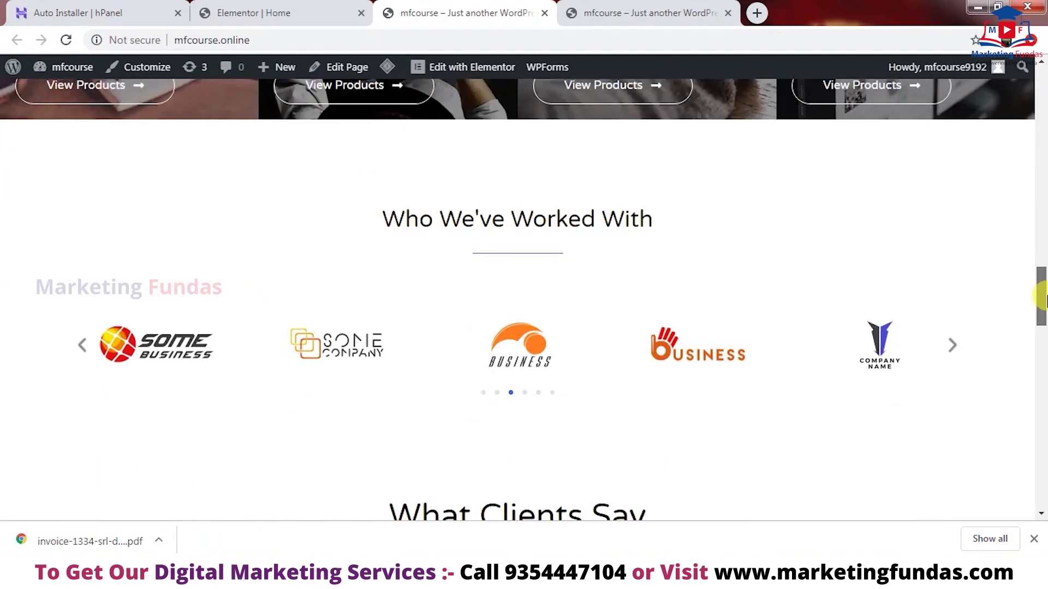
pyautogui.moveTo(1042, 297); pyautogui.dragTo(1010, 52)
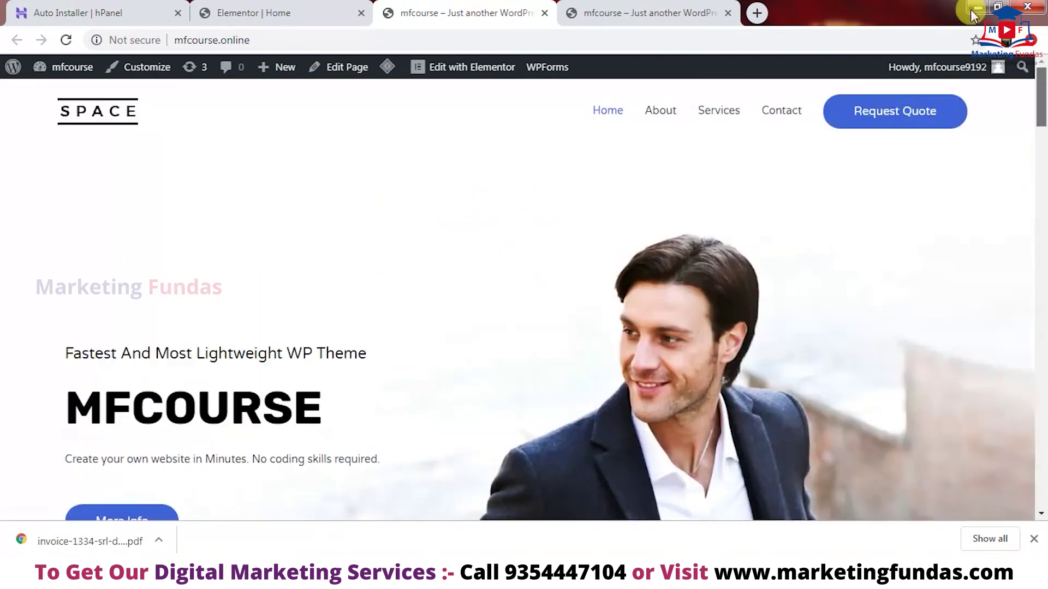
pyautogui.click(273, 13)
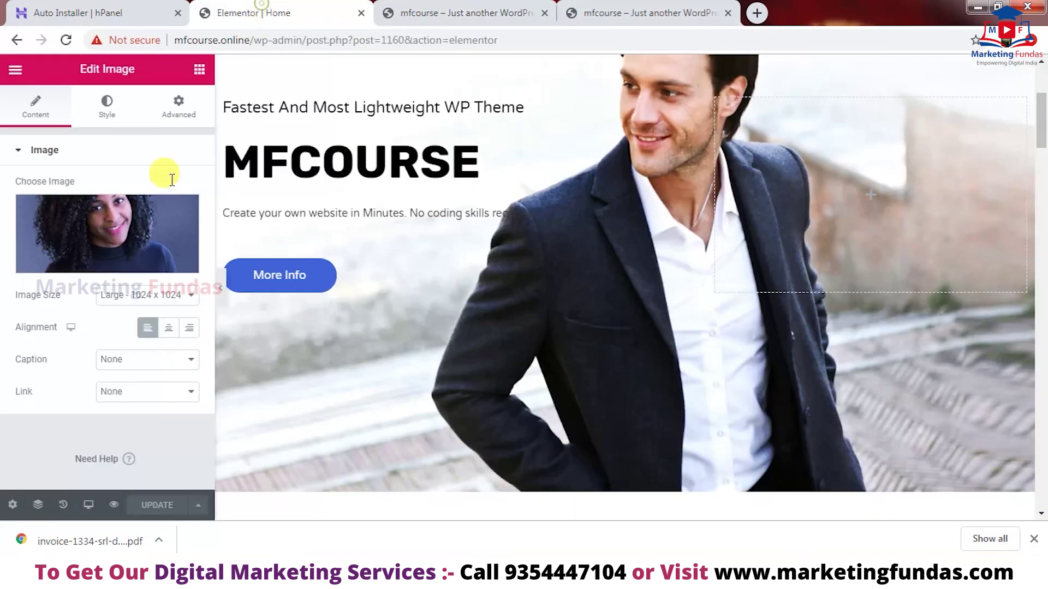
pyautogui.click(12, 66)
pyautogui.click(402, 12)
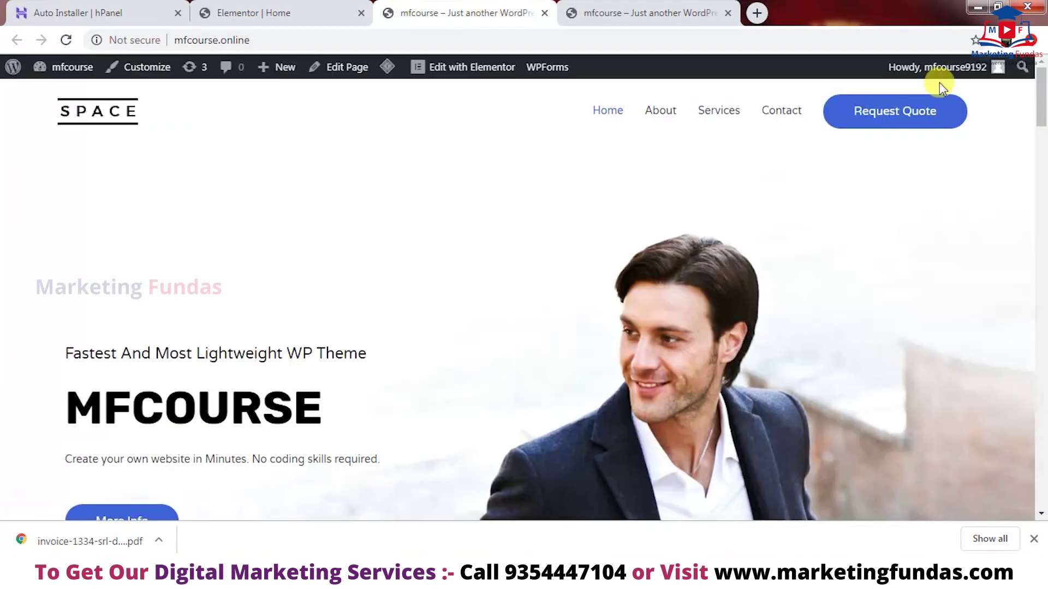
pyautogui.scroll(-12, 1043, 112)
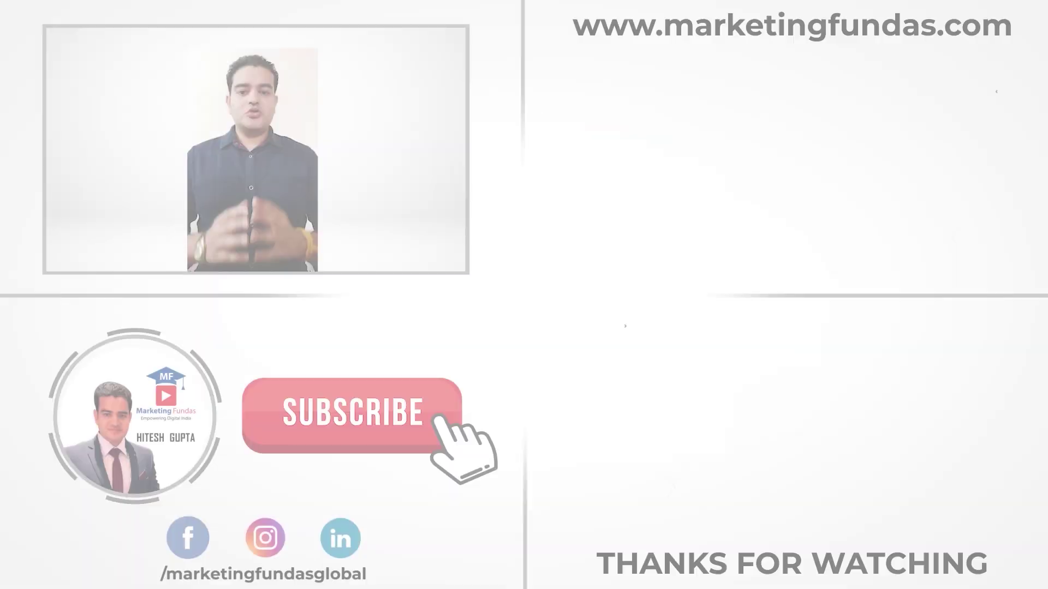